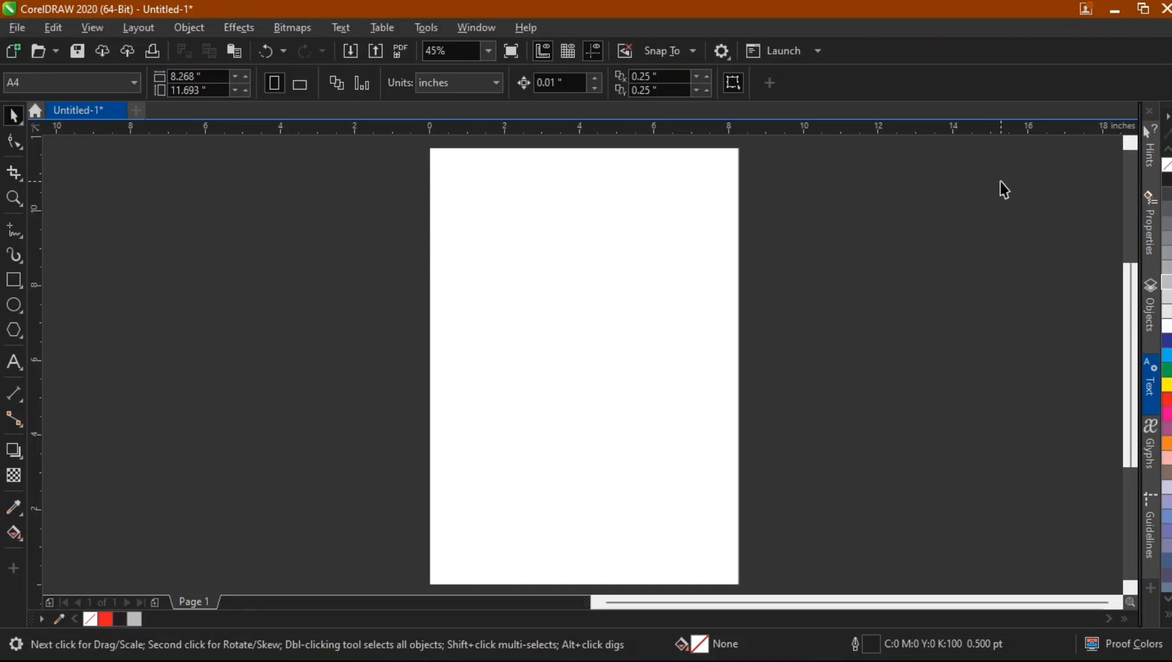
# Add the artistic text "youtube" in the empty area beside the page
pyautogui.click(14, 362)
pyautogui.click(263, 293)
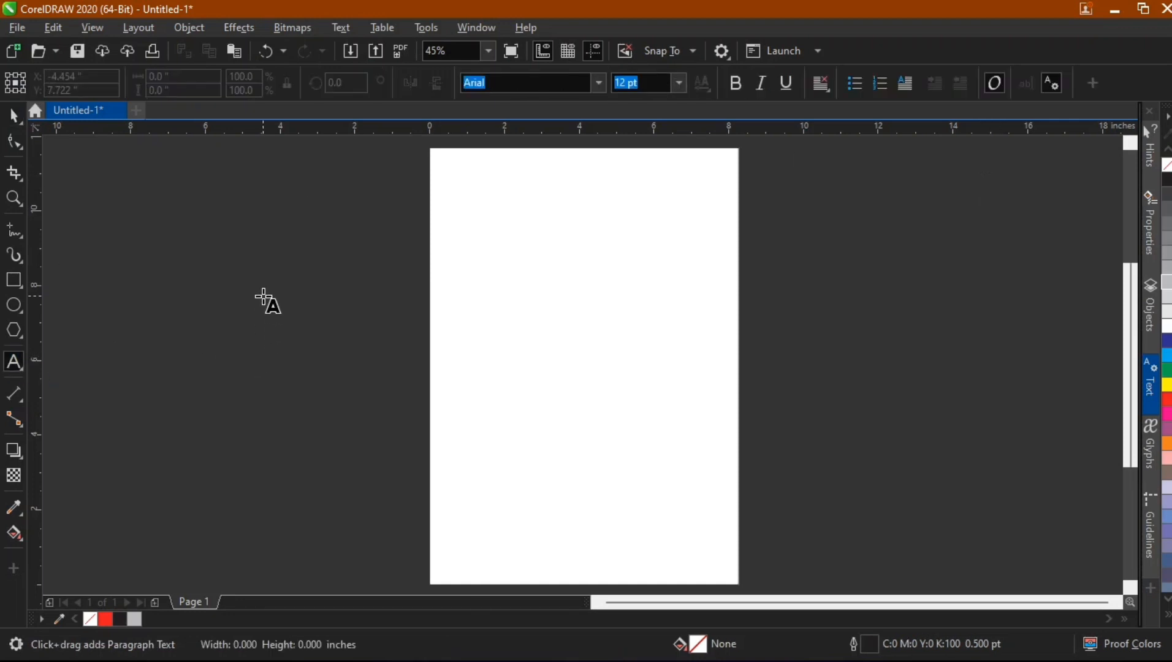
pyautogui.write('youtube')
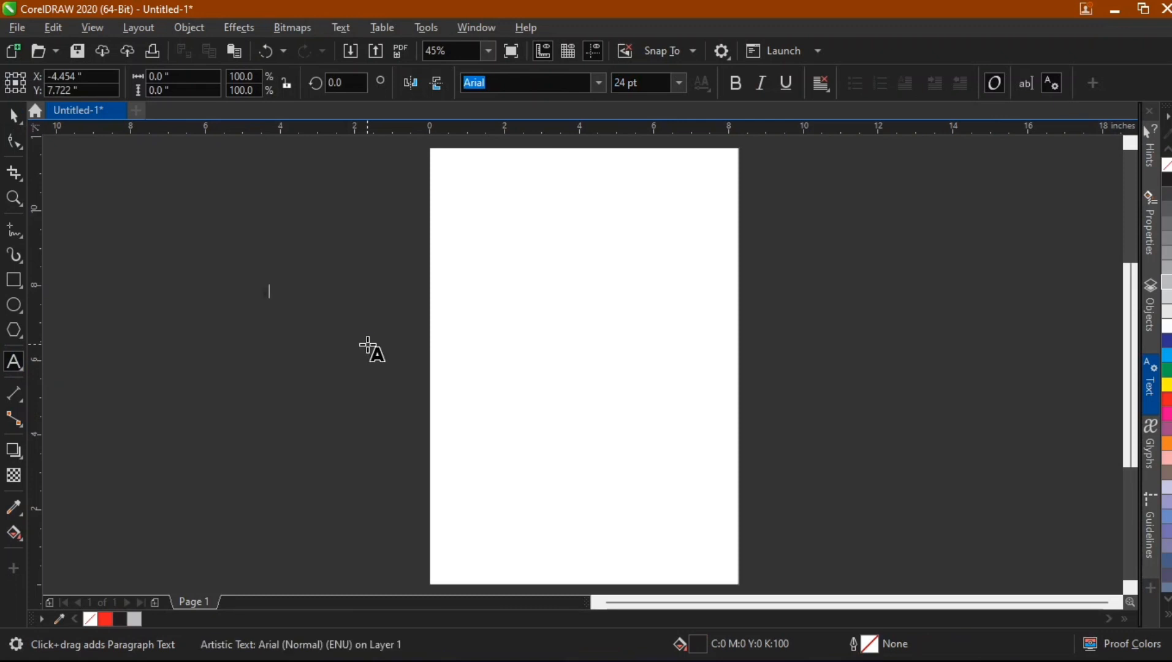
pyautogui.press('Escape')
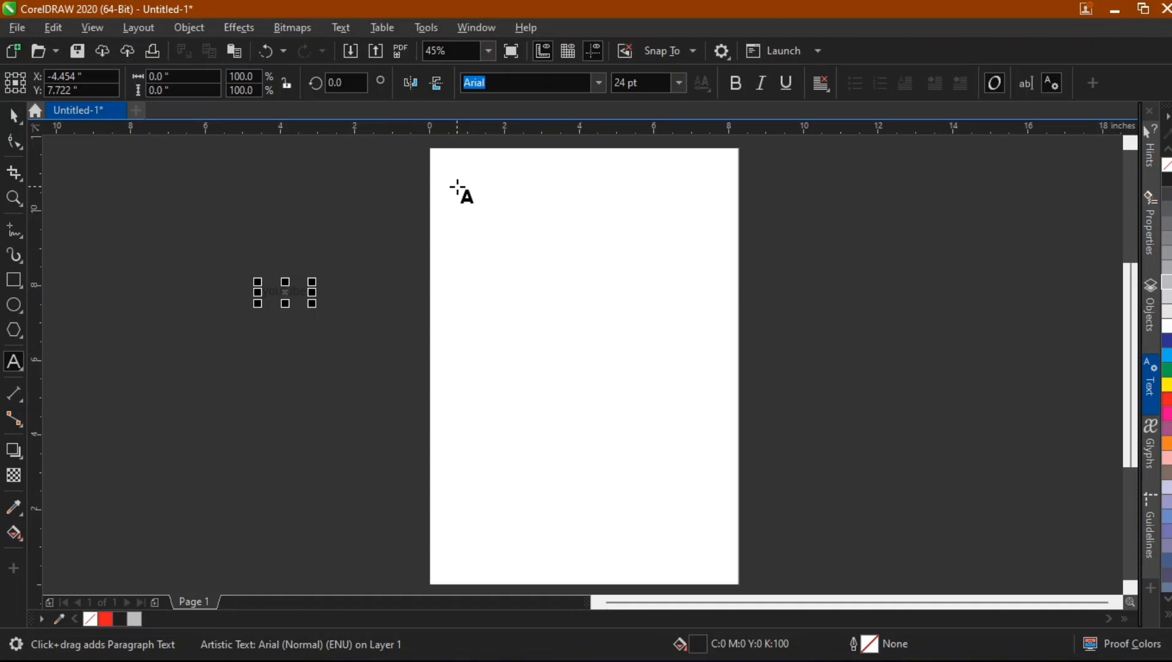
# Create a paragraph text frame about 5.8 by 8.6 inches on the page and enter some filler characters
pyautogui.moveTo(452, 180); pyautogui.dragTo(668, 500)
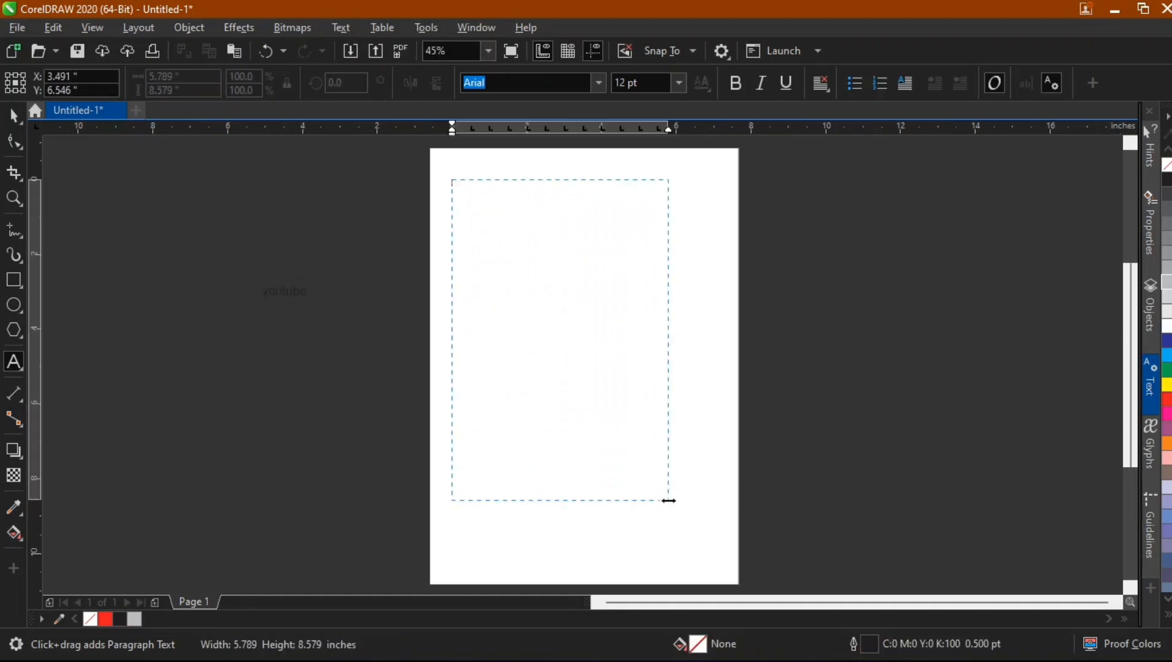
pyautogui.write('eu')
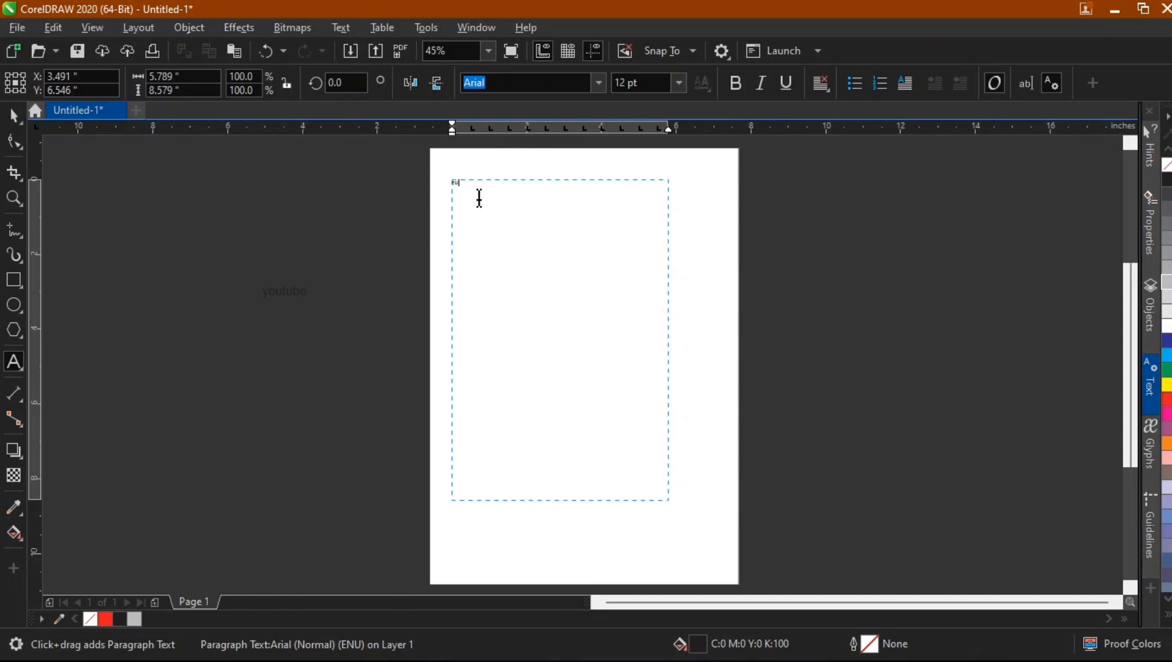
pyautogui.write('ghqejgjg')
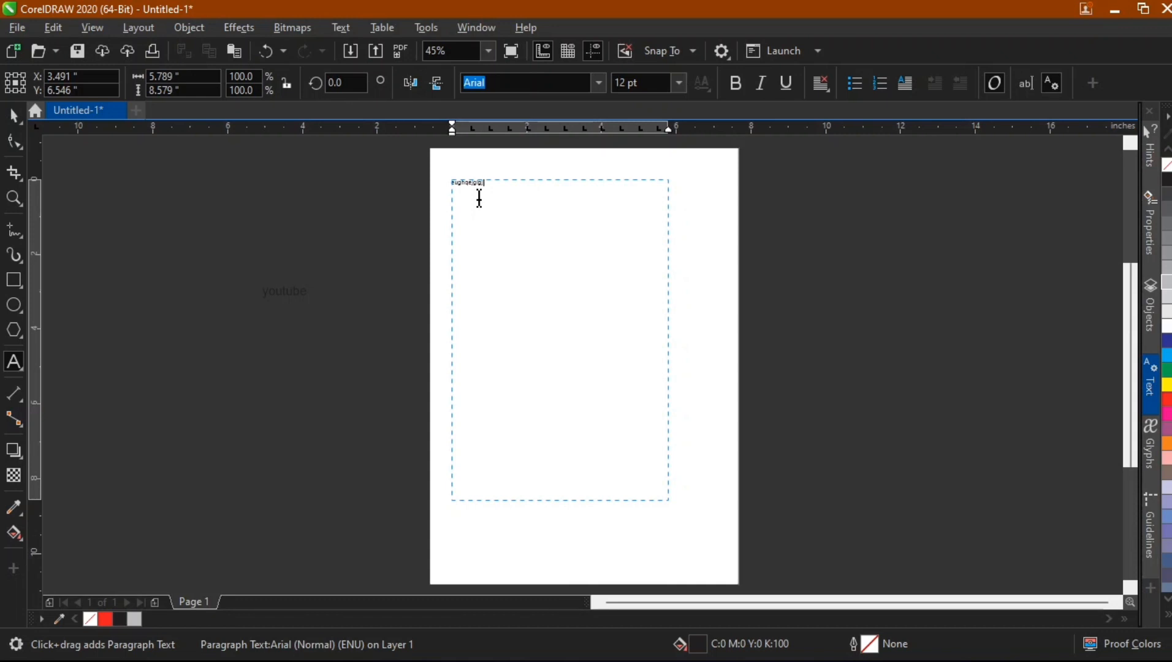
# Delete the paragraph text frame with its filler characters and the artistic text beside the page
pyautogui.hotkey('ctrl', 'a')
pyautogui.press('Delete')
pyautogui.hotkey('ctrl', 'space')
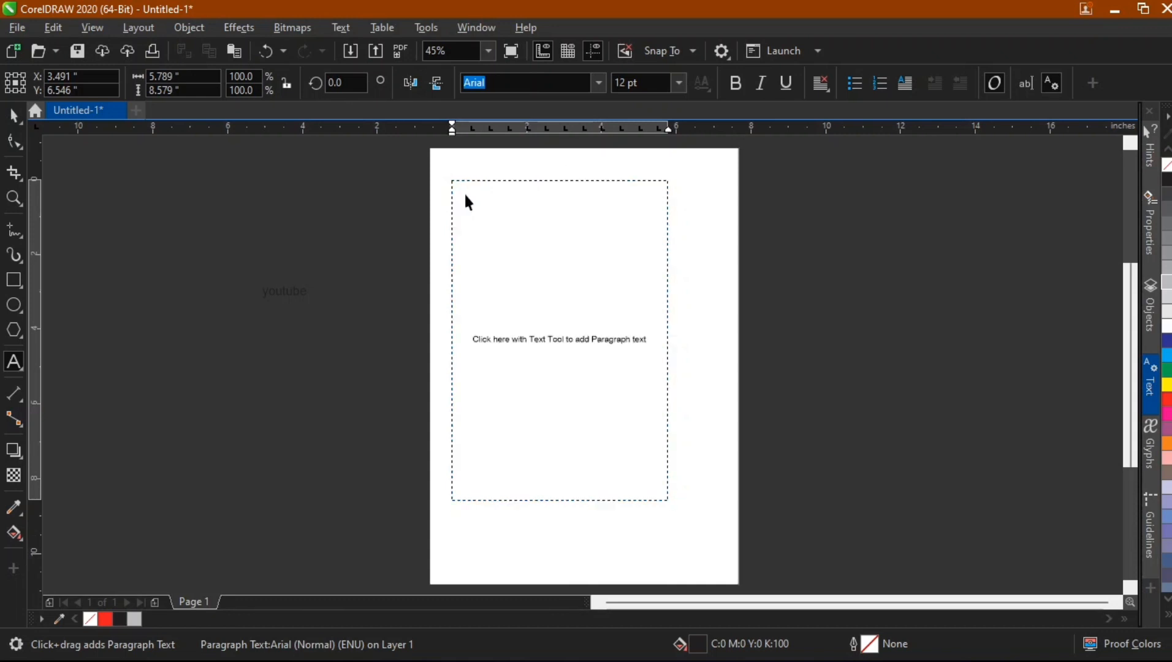
pyautogui.press('Delete')
pyautogui.click(277, 296)
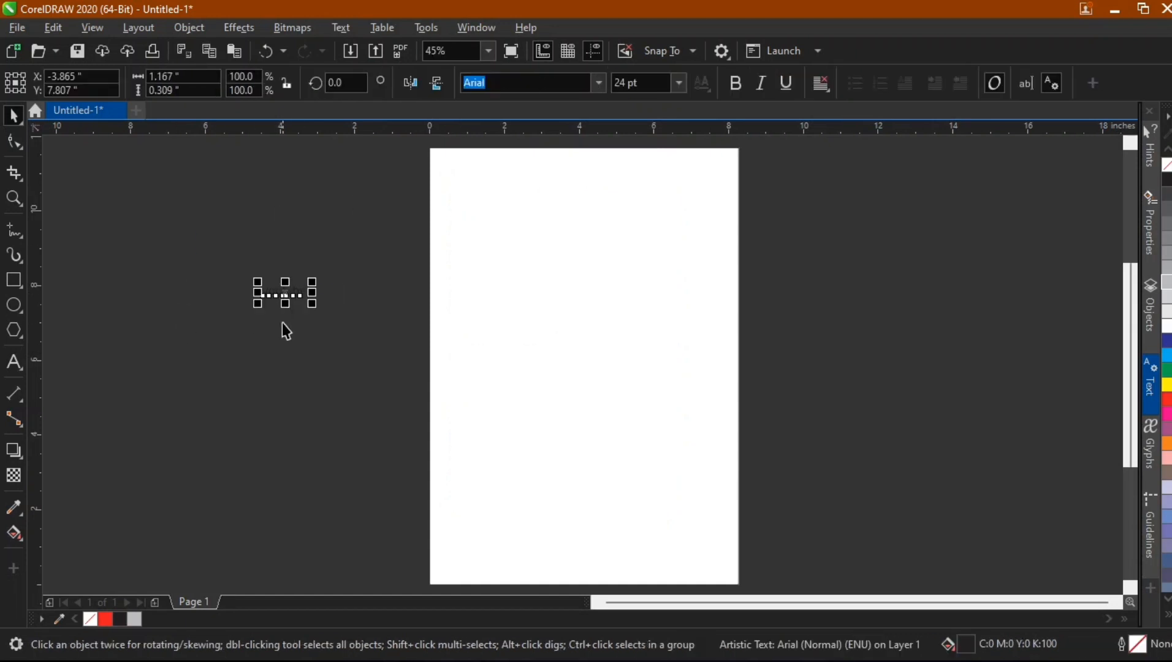
pyautogui.press('Delete')
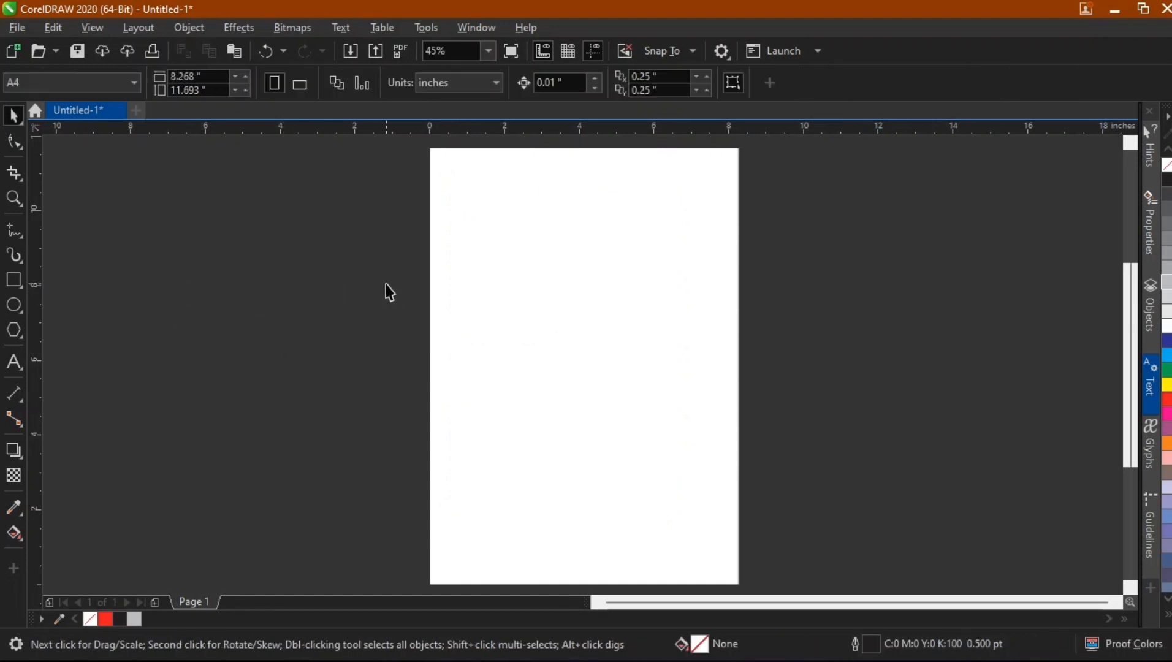
# Create a paragraph text frame about 5.8 by 7.8 inches on the page and enter "youtube is for everyone"
pyautogui.click(13, 363)
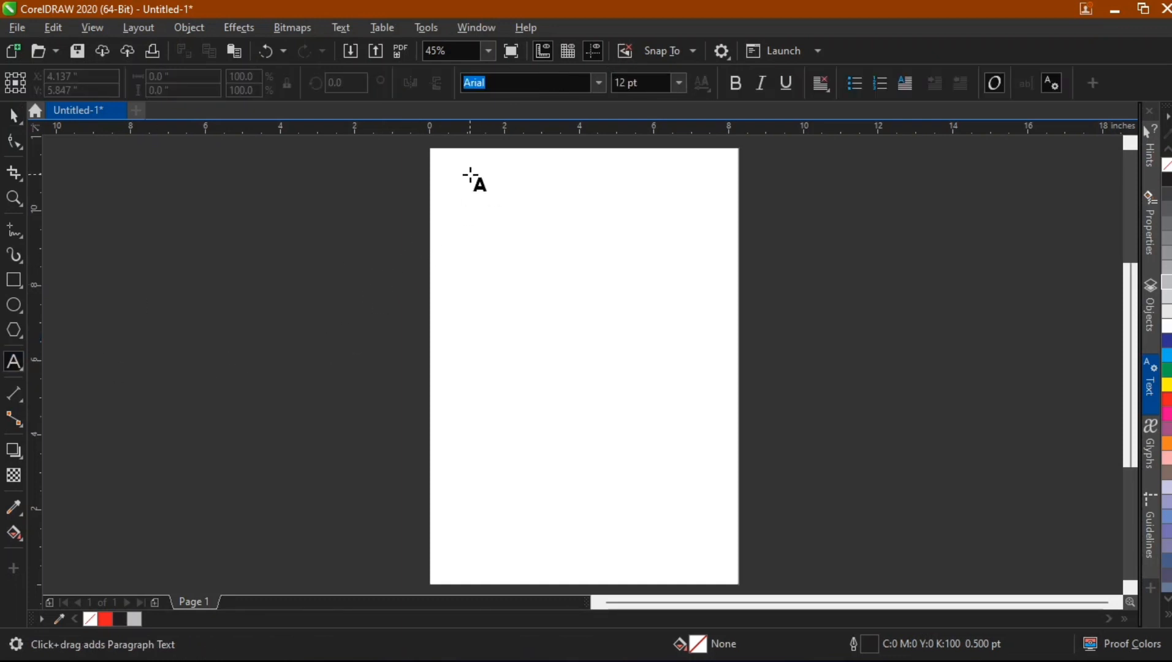
pyautogui.moveTo(461, 169); pyautogui.dragTo(678, 461)
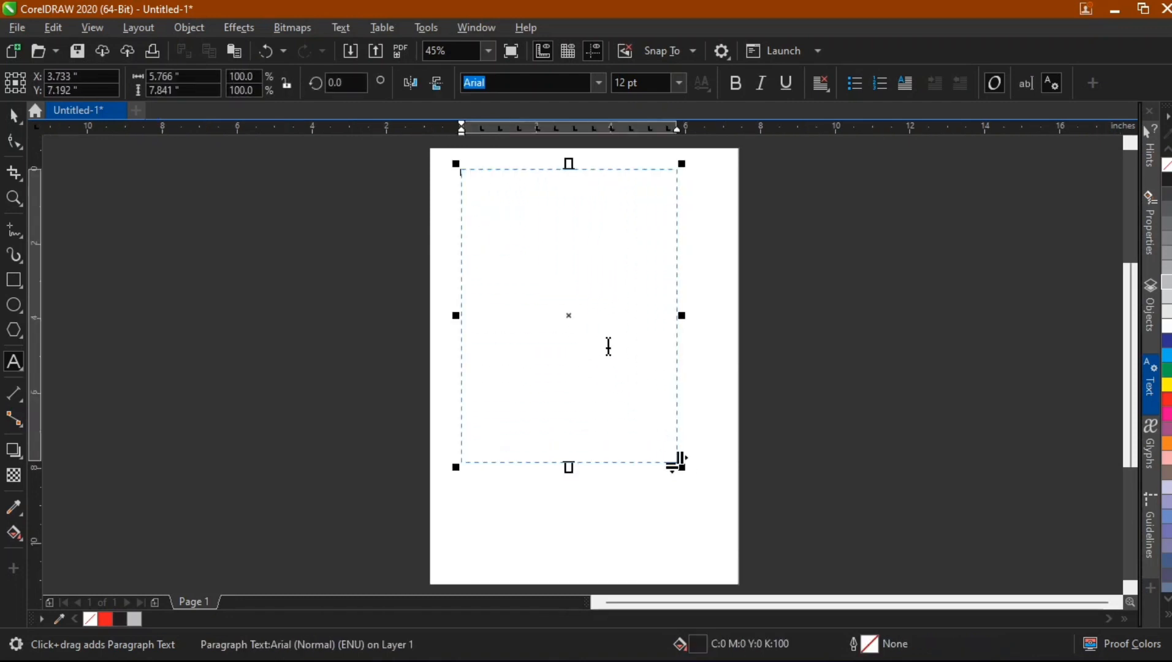
pyautogui.click(540, 261)
pyautogui.write('youtube ')
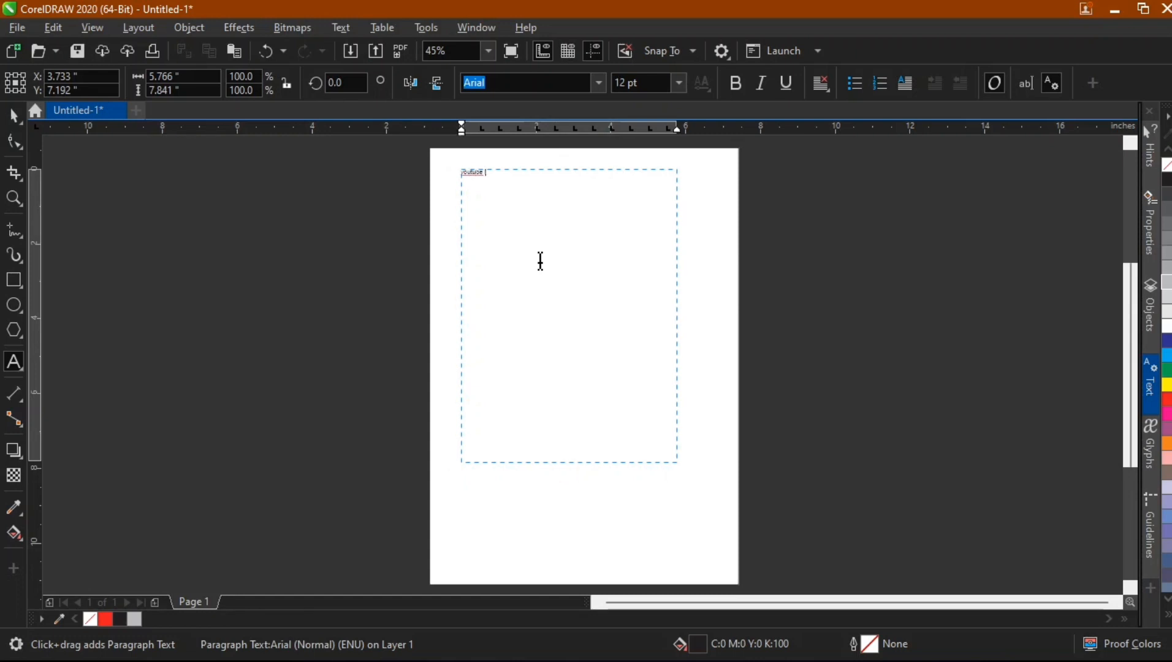
pyautogui.write('as for everyone')
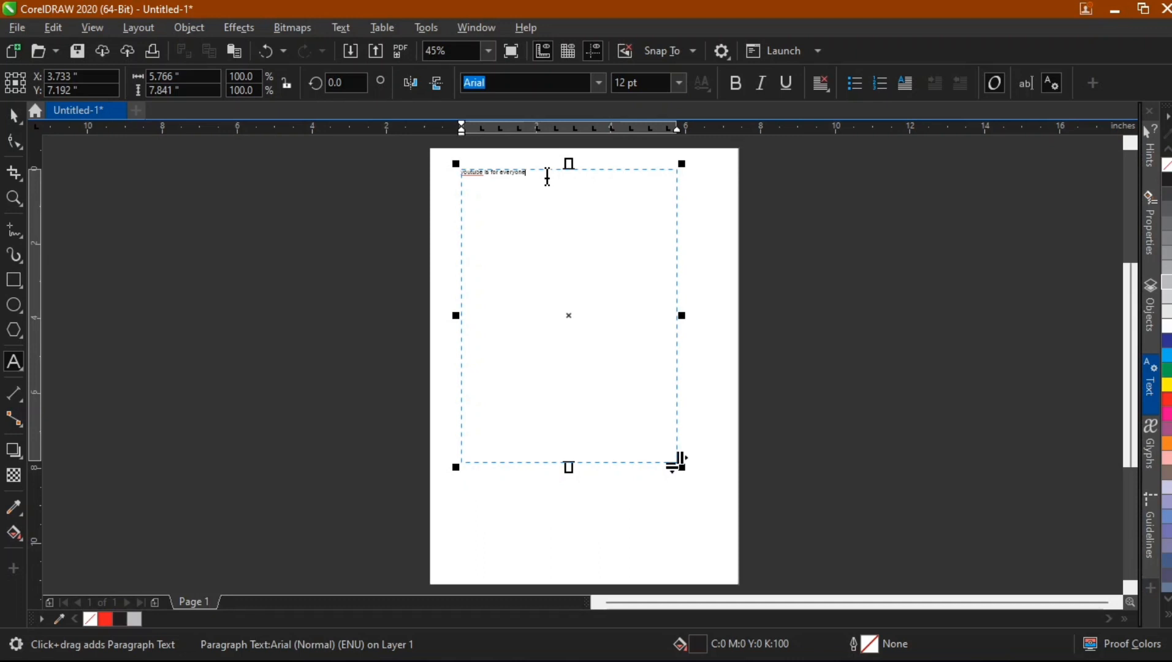
# Display the Text docker with the character and paragraph settings beside the text frame
pyautogui.scroll(2, 491, 175)
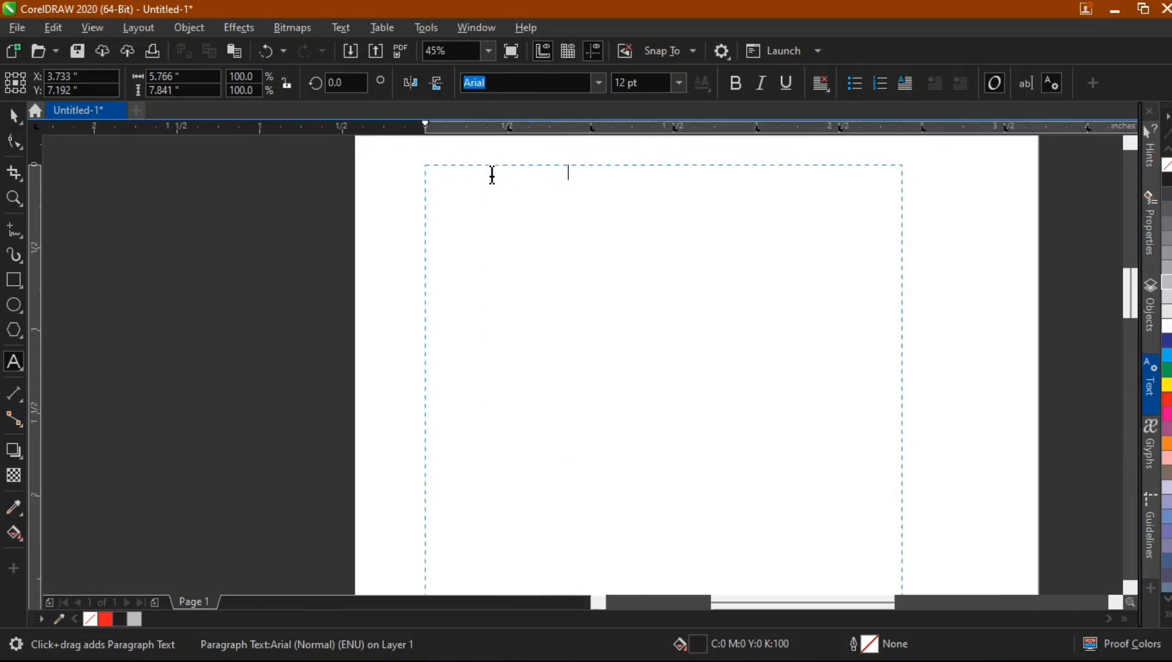
pyautogui.scroll(-2, 491, 175)
pyautogui.scroll(1, 491, 175)
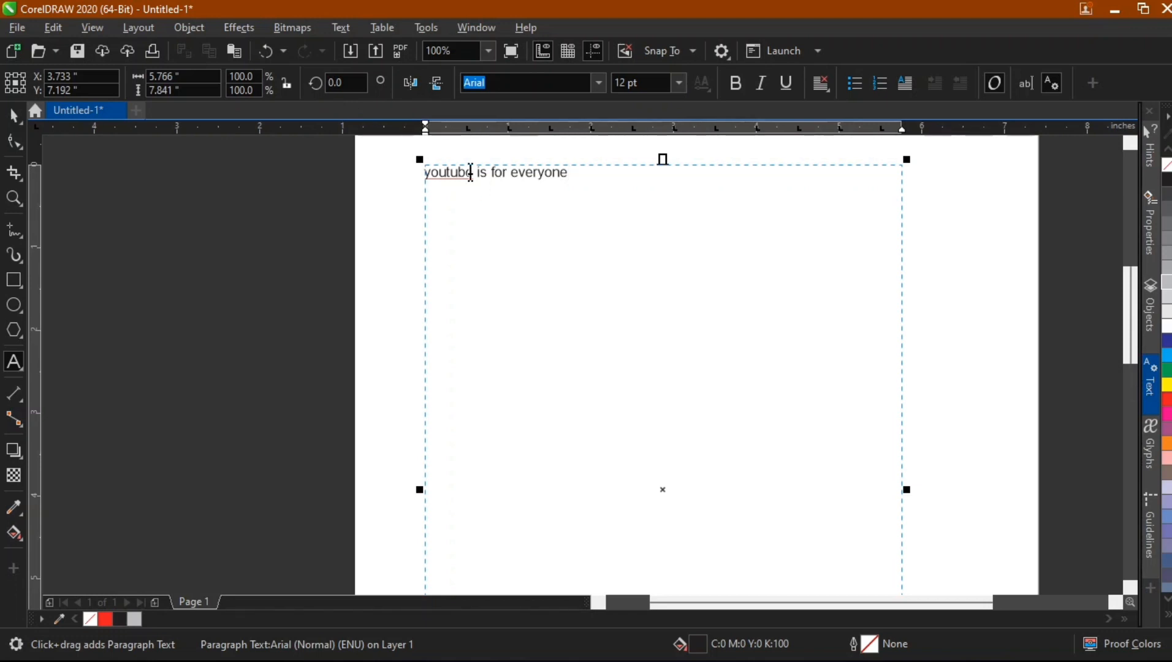
pyautogui.click(342, 27)
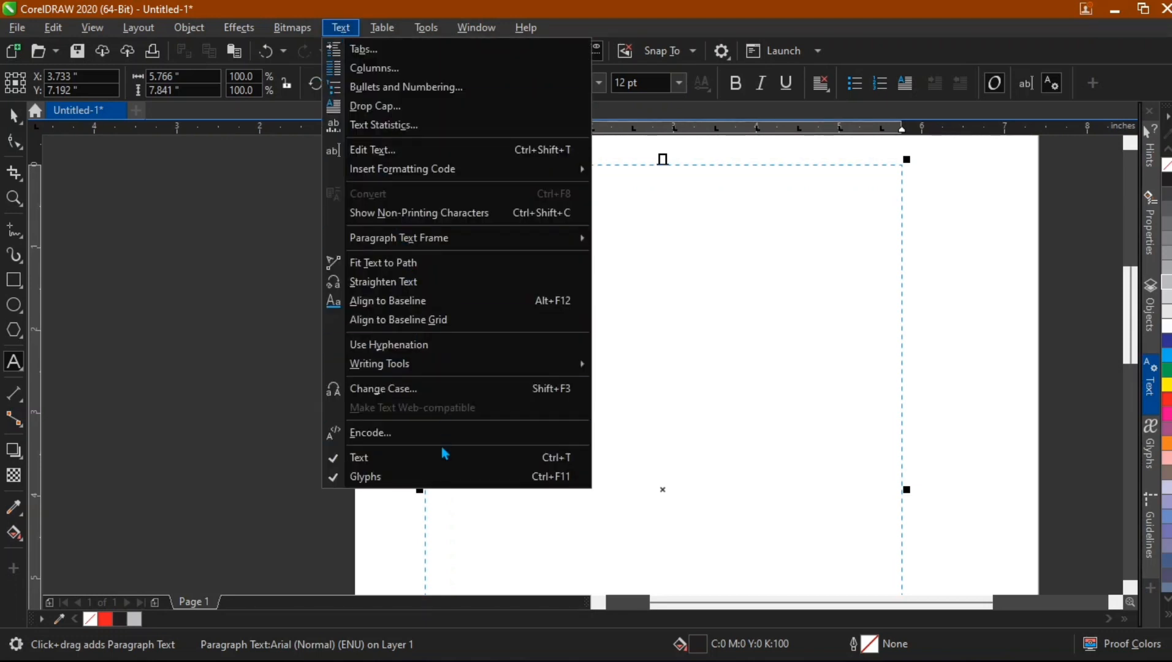
pyautogui.click(387, 458)
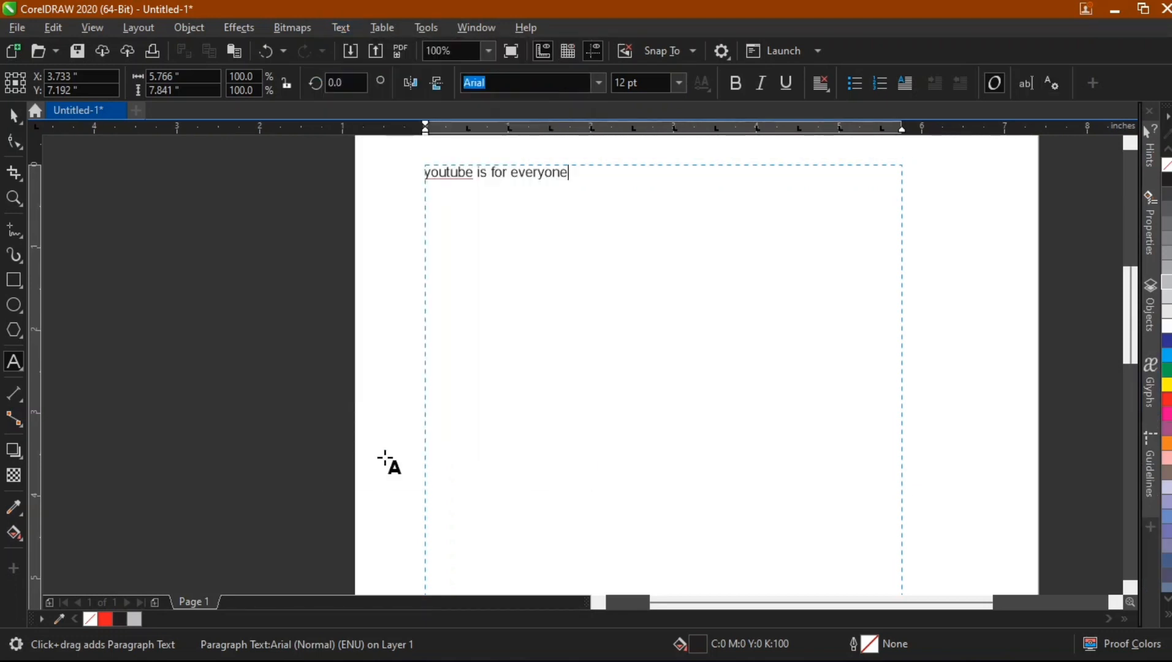
pyautogui.click(341, 28)
pyautogui.click(388, 458)
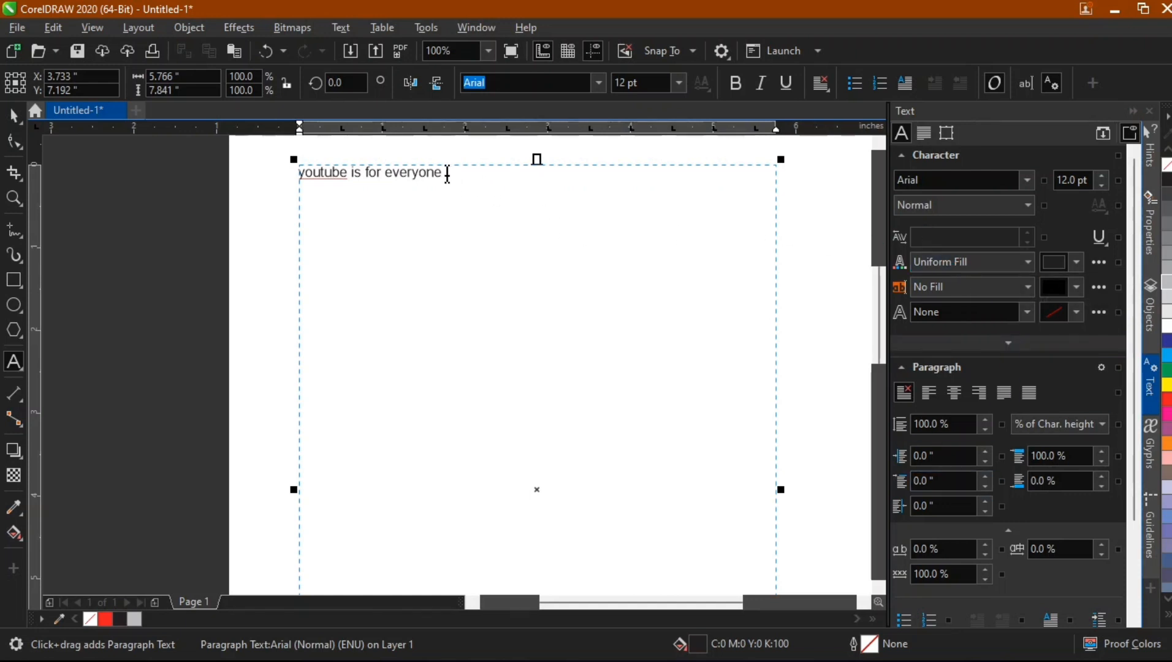
# Copy the sentence "youtube is for everyone" and paste it four more times in the same frame
pyautogui.moveTo(448, 174); pyautogui.dragTo(254, 170)
pyautogui.hotkey('ctrl', 'c')
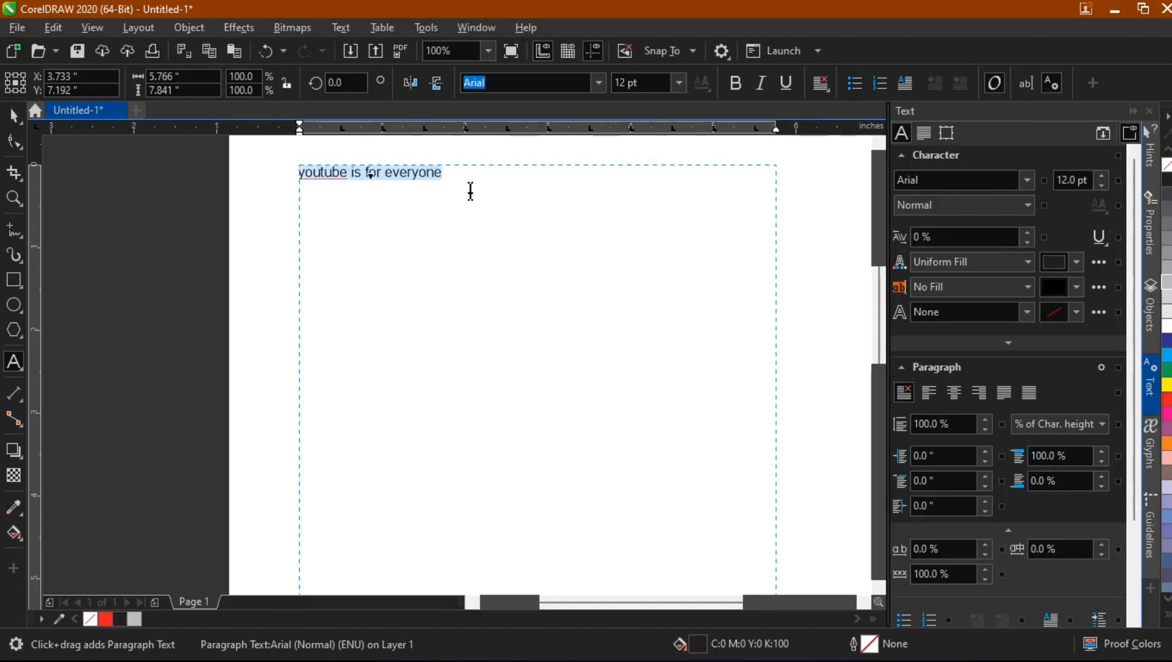
pyautogui.click(455, 173)
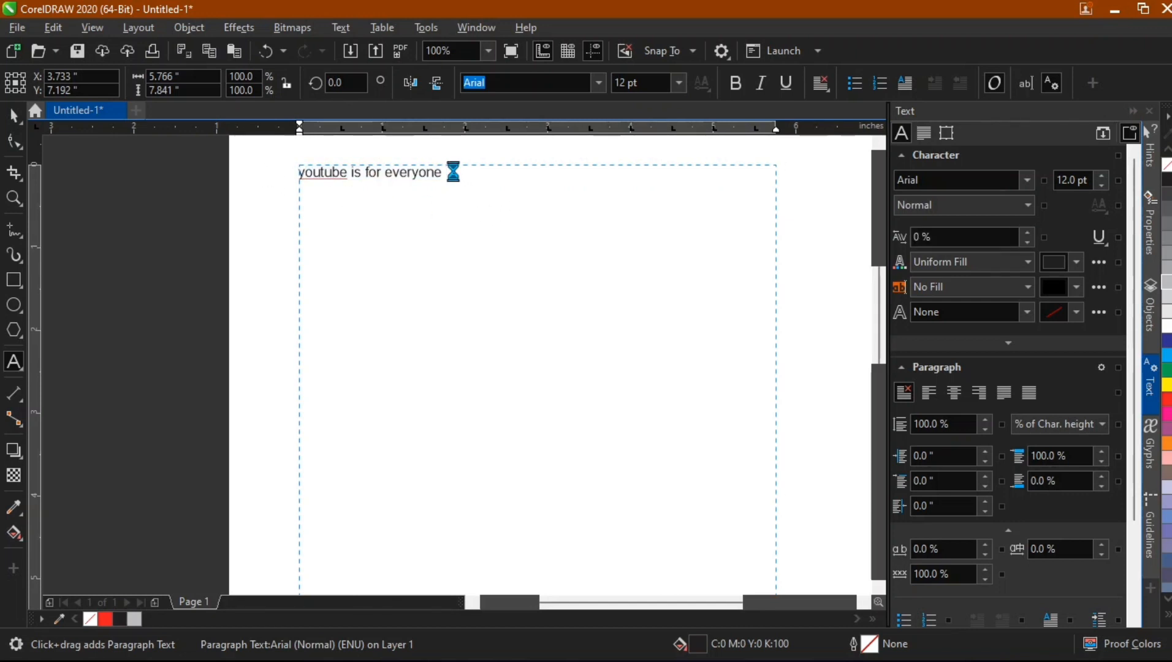
pyautogui.hotkey('ctrl', 'v')
pyautogui.hotkey('ctrl', 'v')
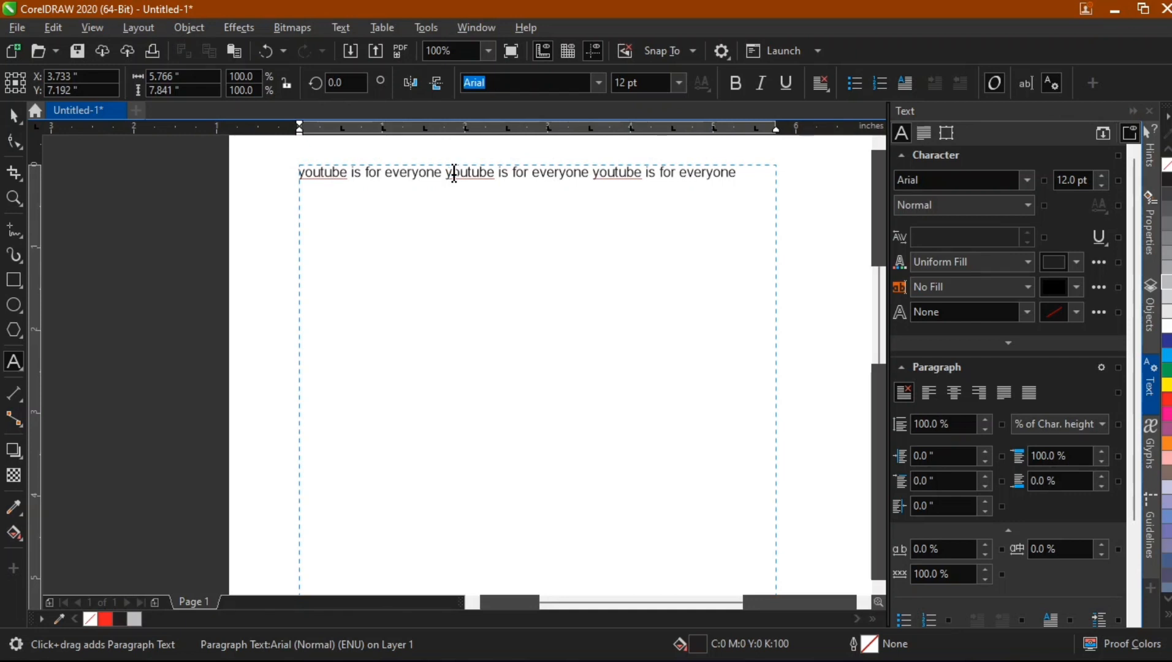
pyautogui.hotkey('ctrl', 'v')
pyautogui.hotkey('ctrl', 'v')
pyautogui.hotkey('ctrl', 'space')
pyautogui.hotkey('ctrl', 'v')
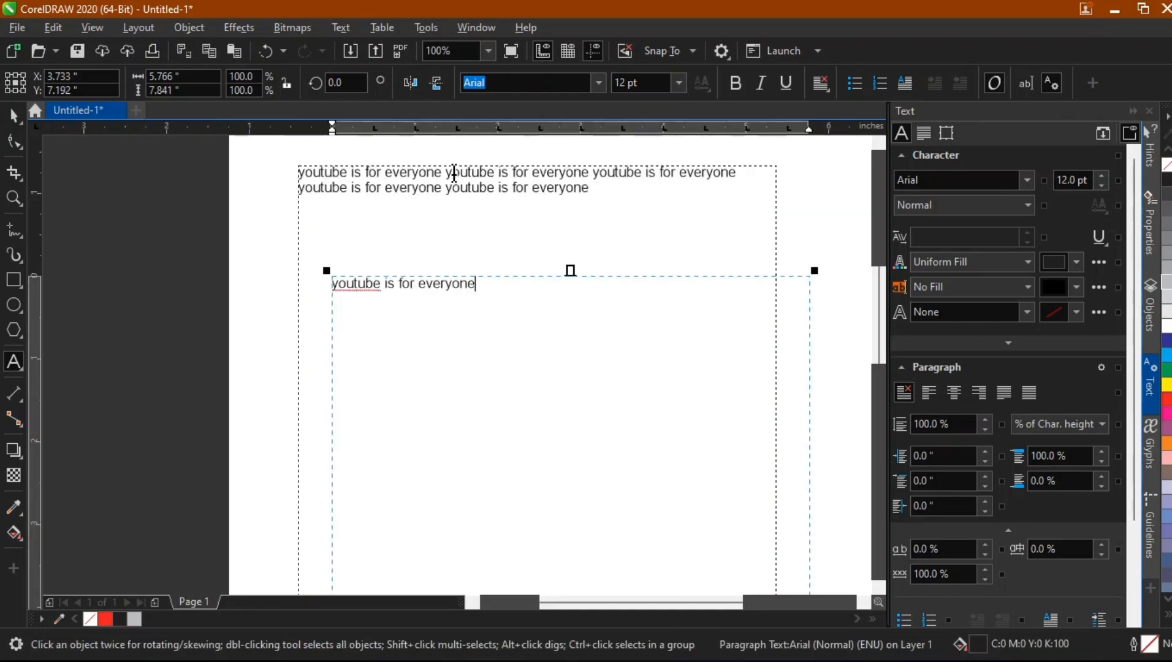
pyautogui.hotkey('ctrl', 'space')
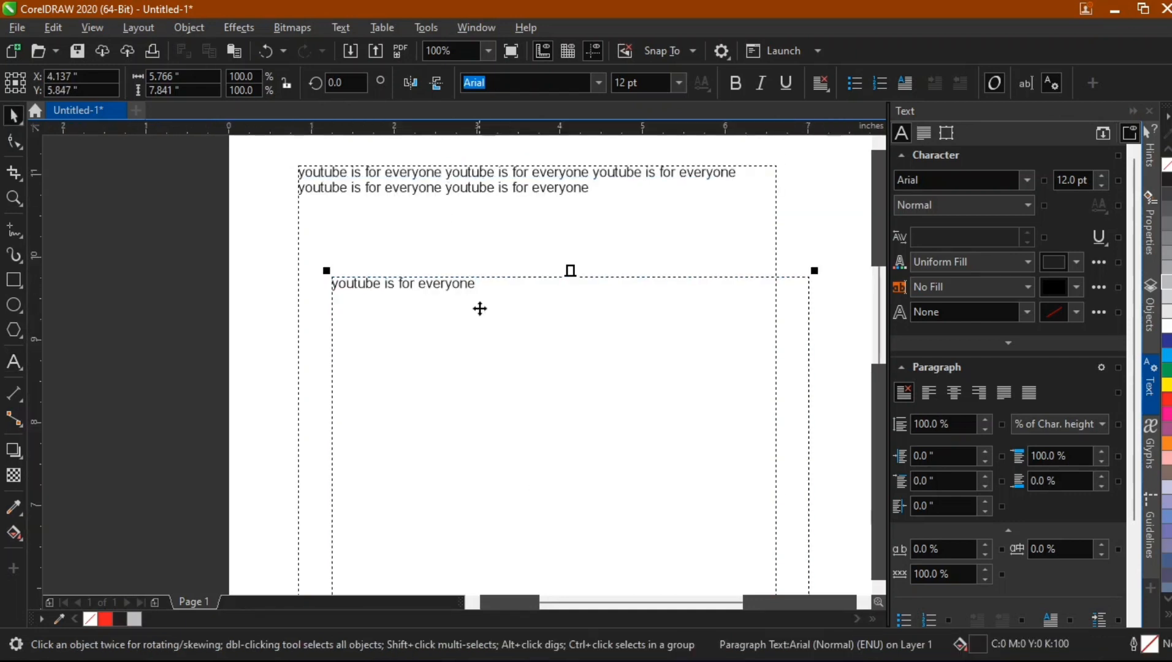
pyautogui.press('Delete')
# Set the font of all text in the frame to Arial Black and centre-align it
pyautogui.click(505, 202)
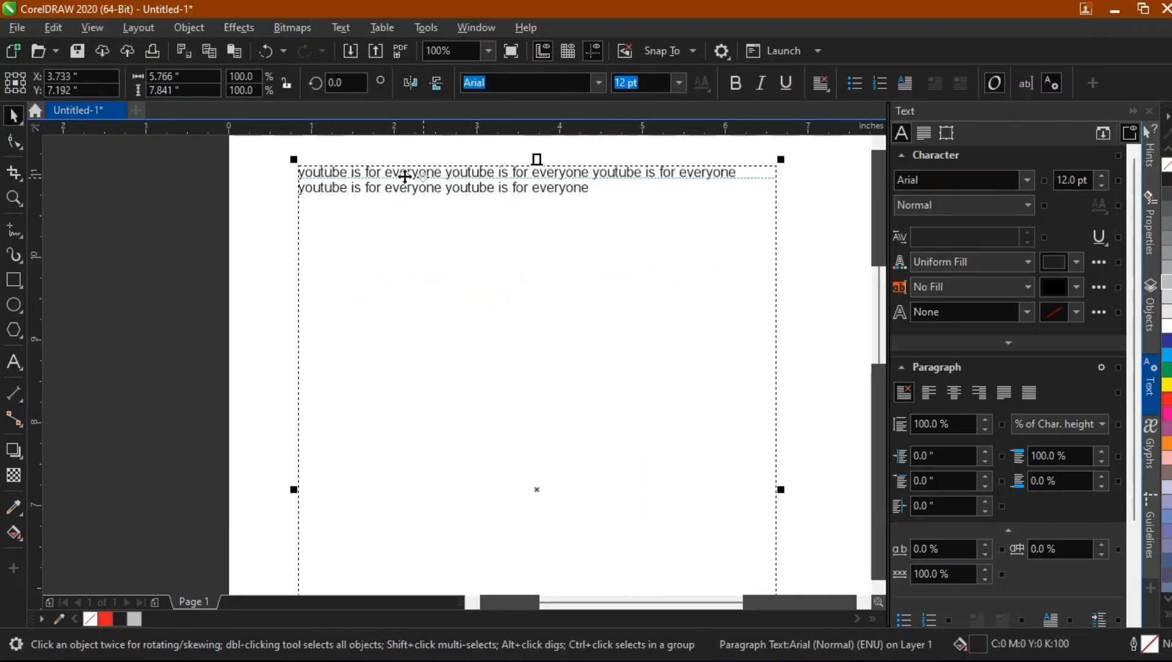
pyautogui.doubleClick(597, 190)
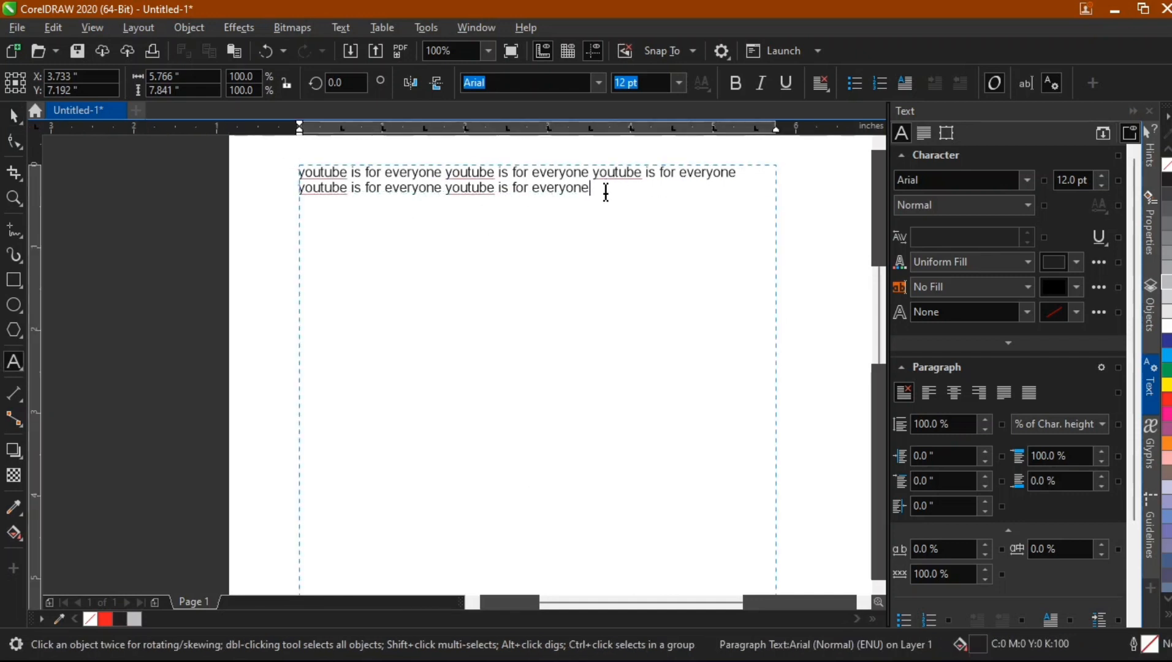
pyautogui.moveTo(604, 191); pyautogui.dragTo(287, 163)
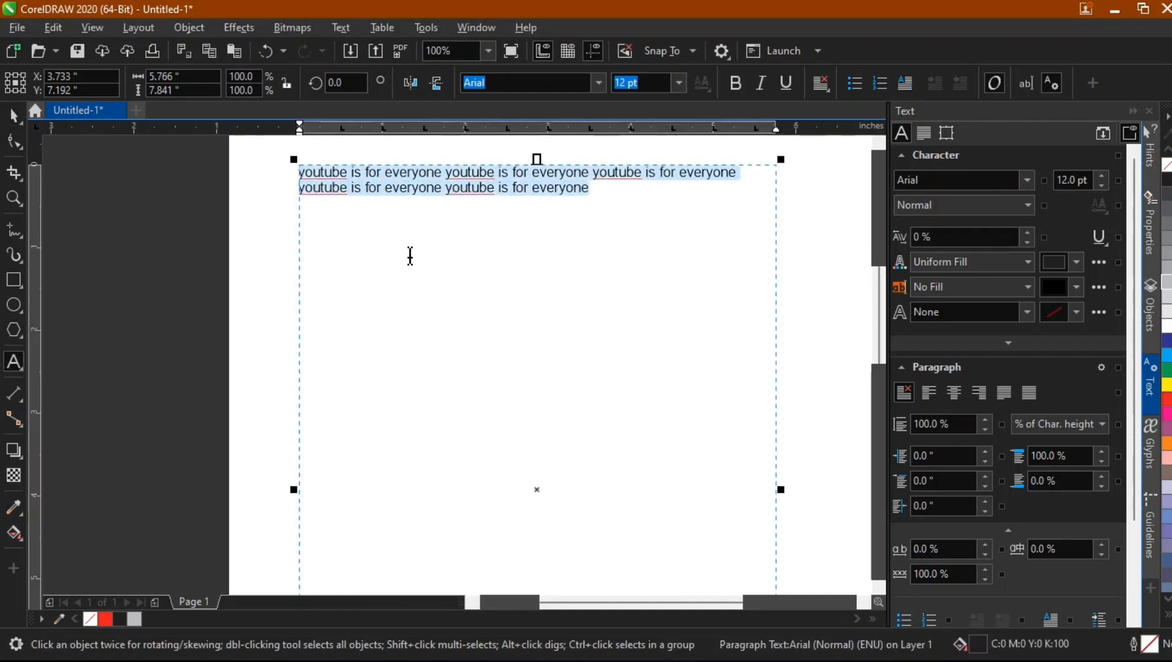
pyautogui.click(1027, 180)
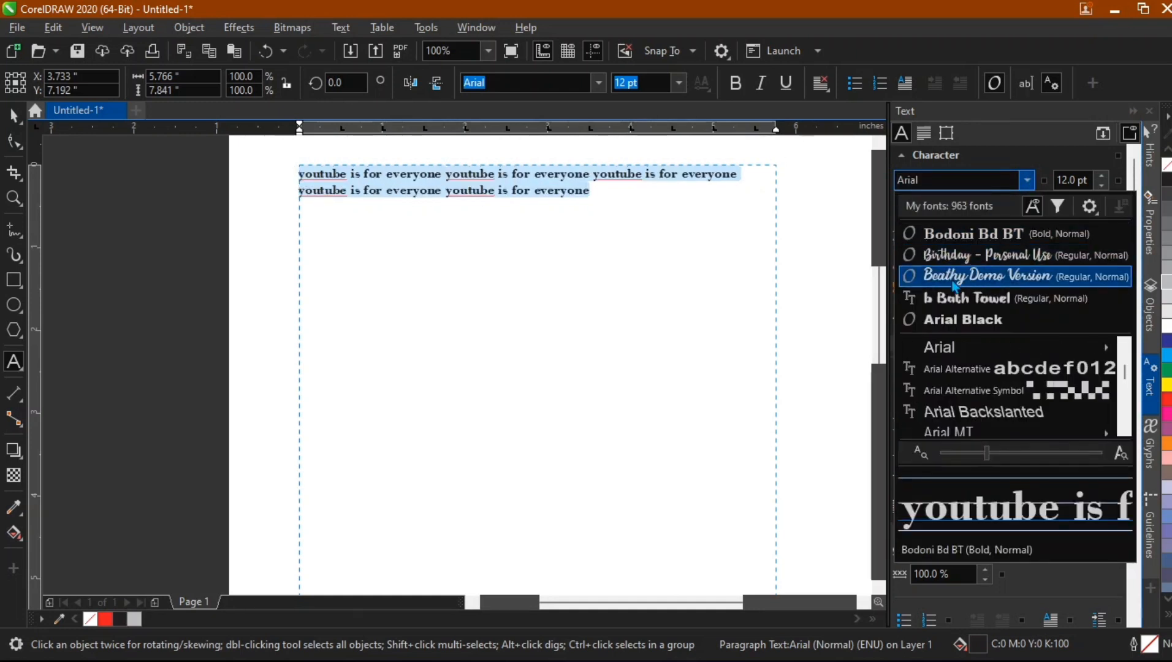
pyautogui.click(964, 320)
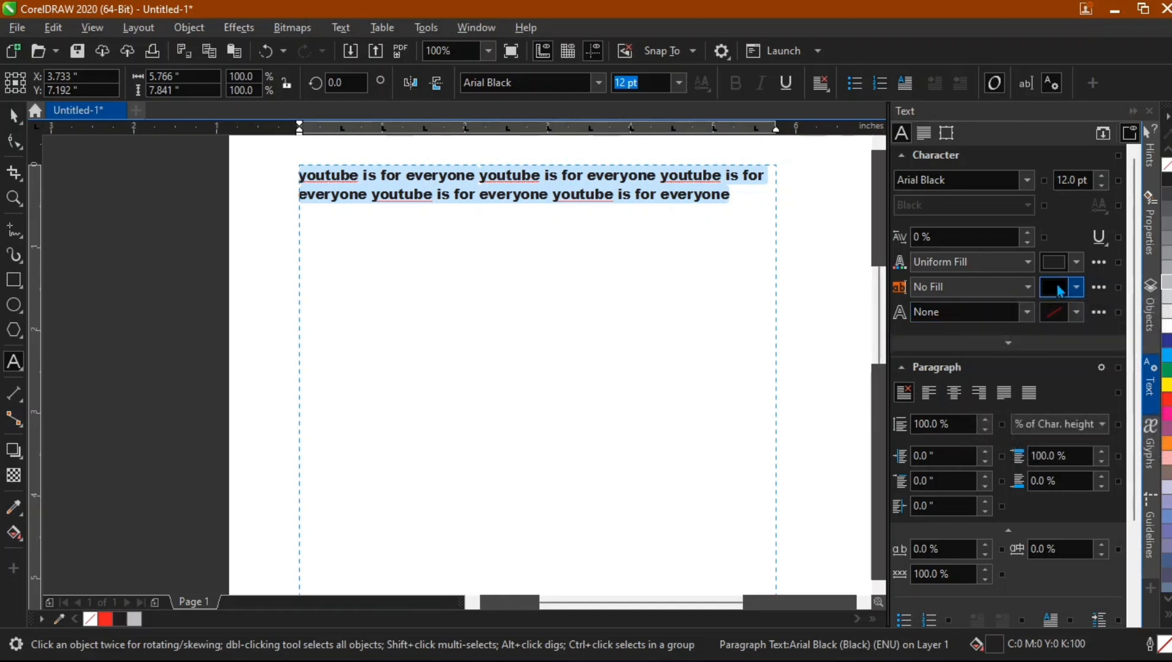
pyautogui.click(955, 395)
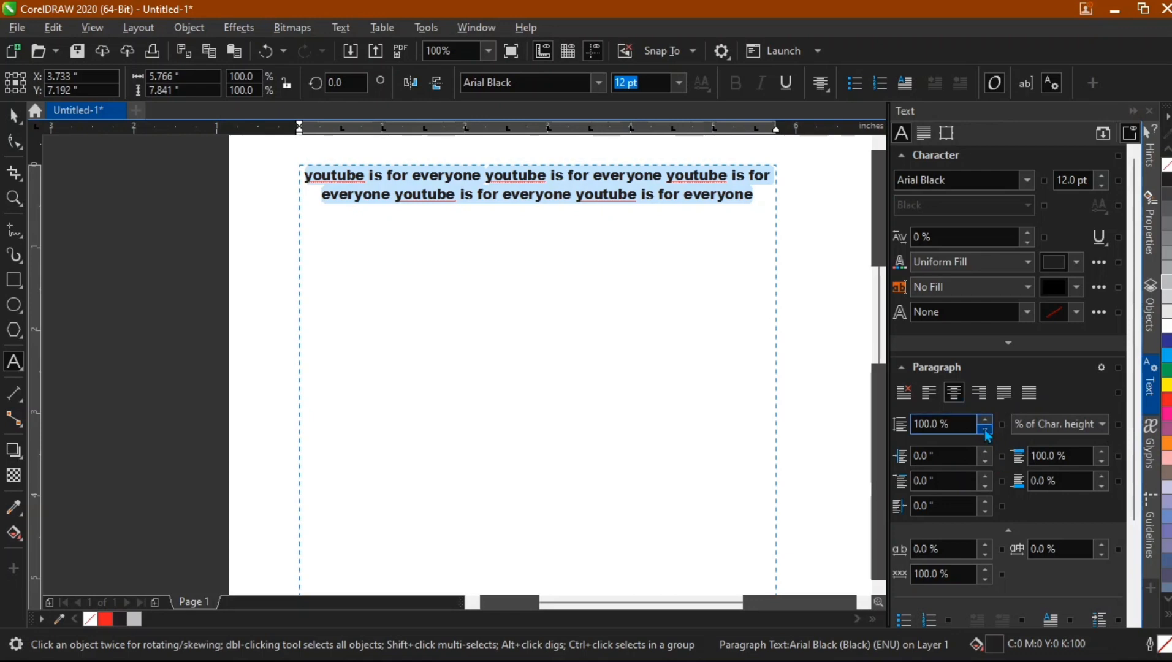
# Set the line spacing of the selected text to 118% of character height
pyautogui.click(986, 434)
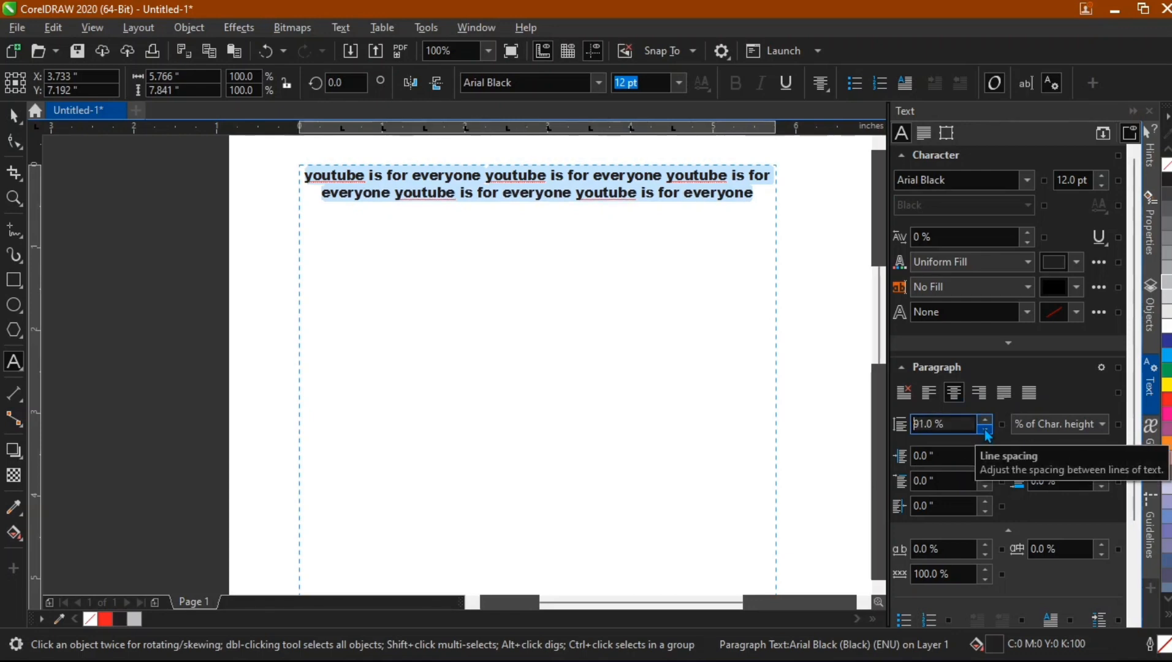
pyautogui.click(986, 434)
pyautogui.click(987, 434)
pyautogui.click(986, 434)
pyautogui.click(986, 434)
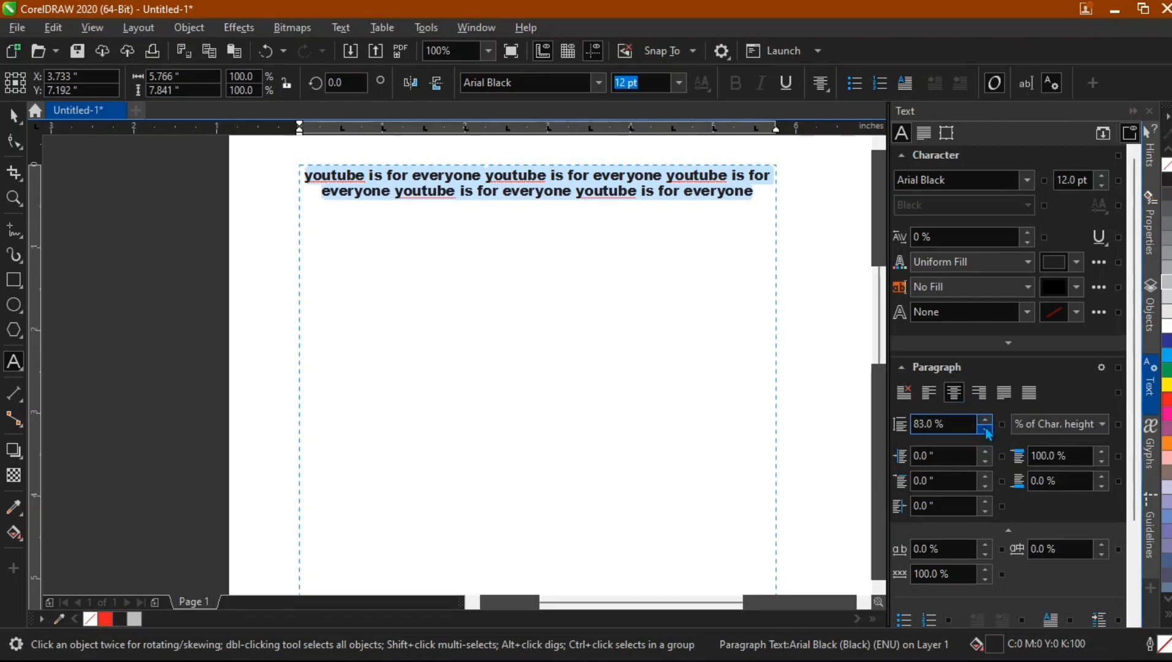
pyautogui.moveTo(984, 423); pyautogui.dragTo(982, 290)
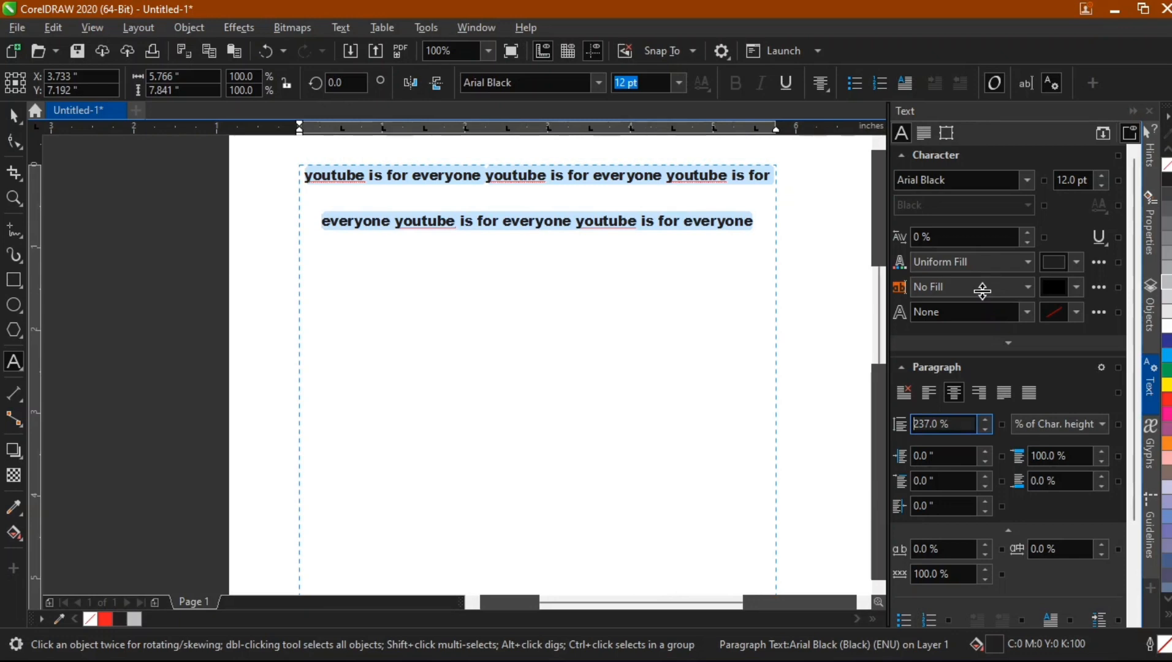
pyautogui.moveTo(982, 291); pyautogui.dragTo(1005, 393)
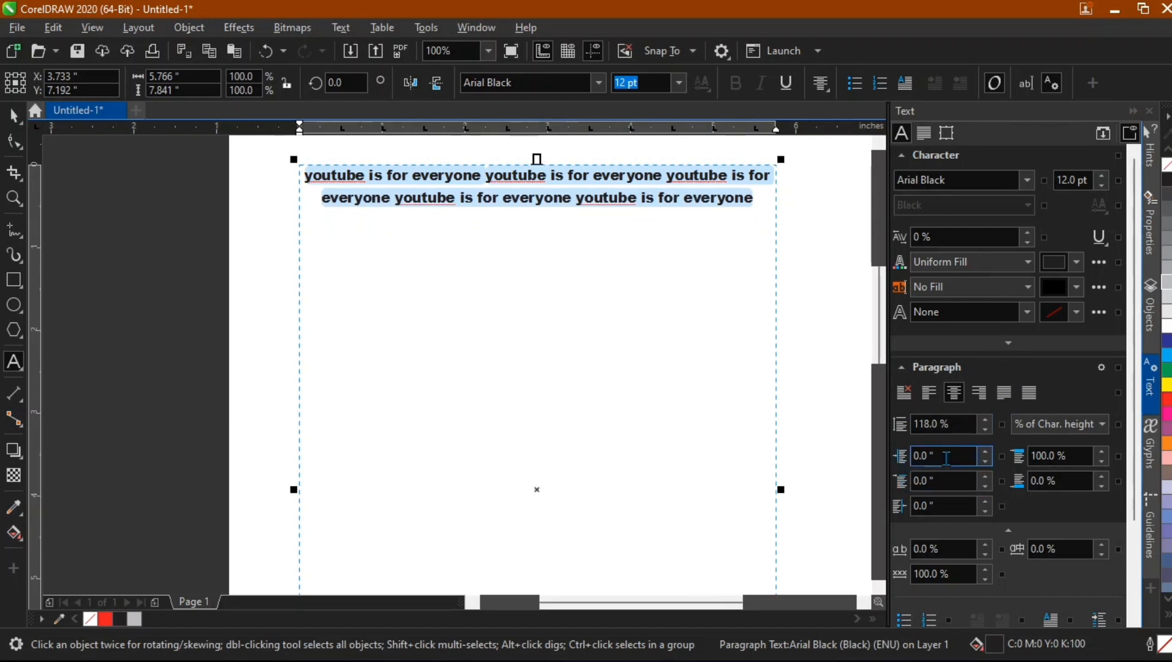
# Set the left line indent of the selected paragraph to 0.5 inches
pyautogui.moveTo(983, 456)
pyautogui.mouseDown()
pyautogui.moveTo(982, 439)
pyautogui.moveTo(989, 452)
pyautogui.mouseUp()
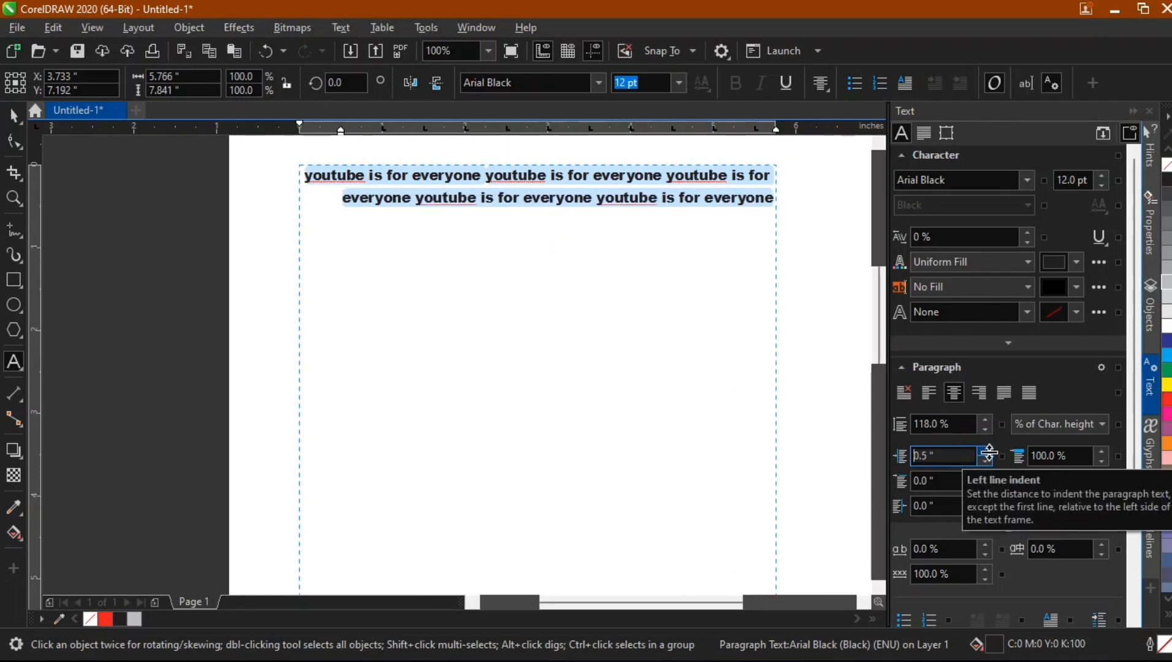
pyautogui.click(986, 480)
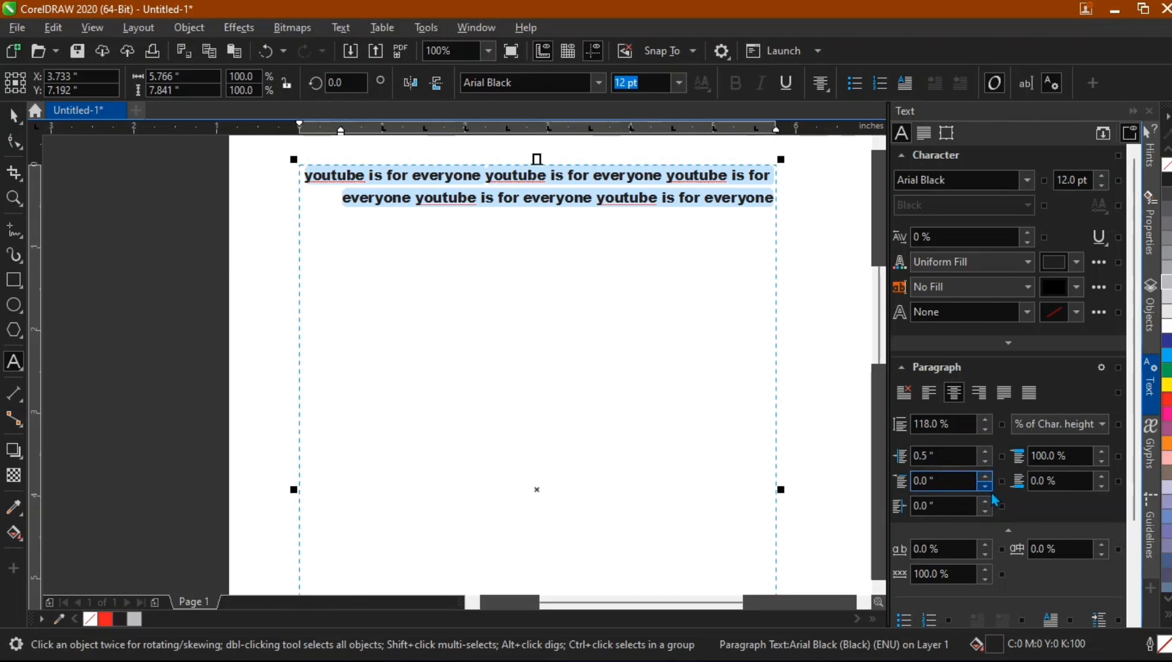
# Set the first-line indent of the selected paragraph to 1.8 inches
pyautogui.moveTo(985, 482); pyautogui.dragTo(987, 473)
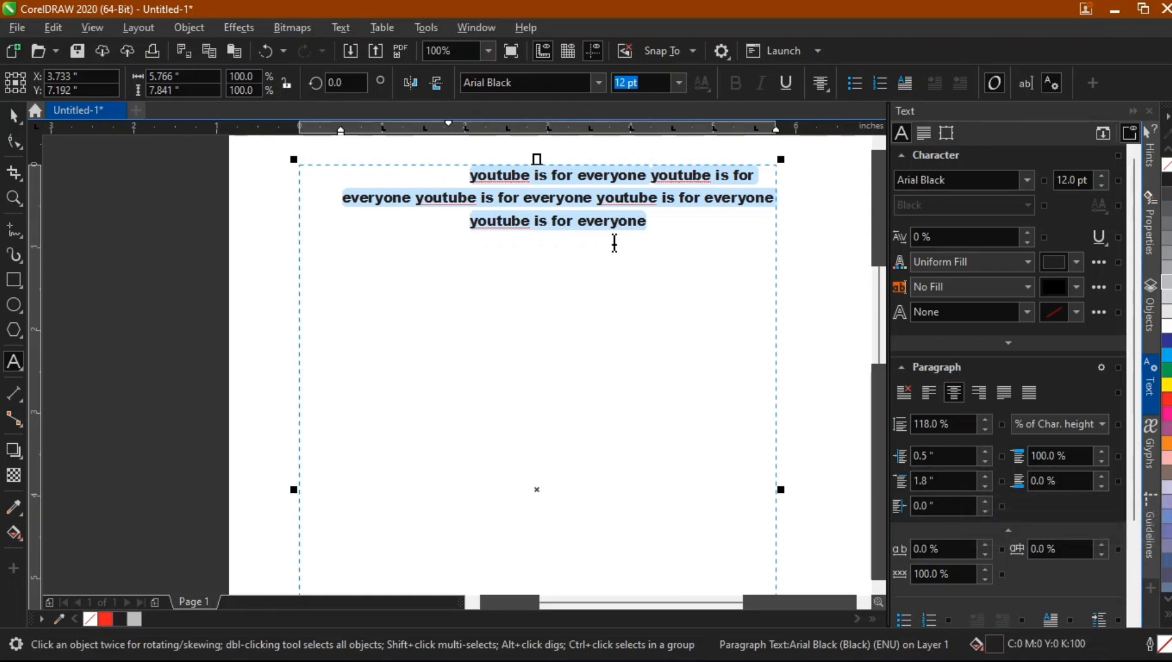
pyautogui.click(650, 222)
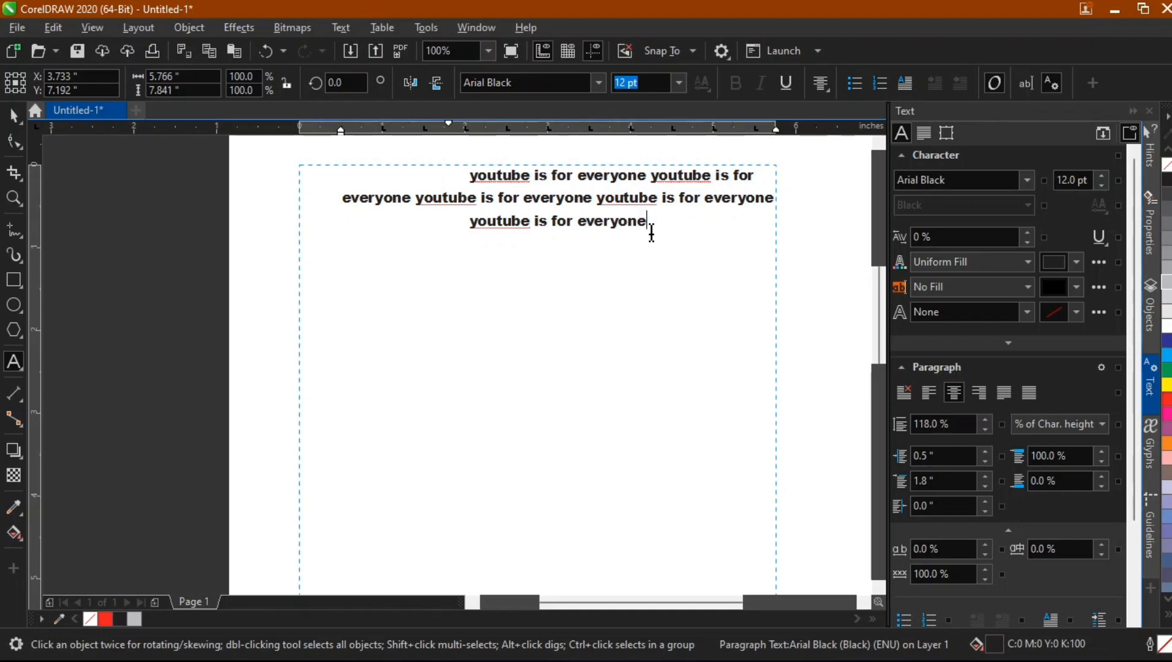
# Undo the recent first-line indent, left indent and line spacing changes, and leave text editing with the paragraph deselected
pyautogui.hotkey('ctrl', 'z')
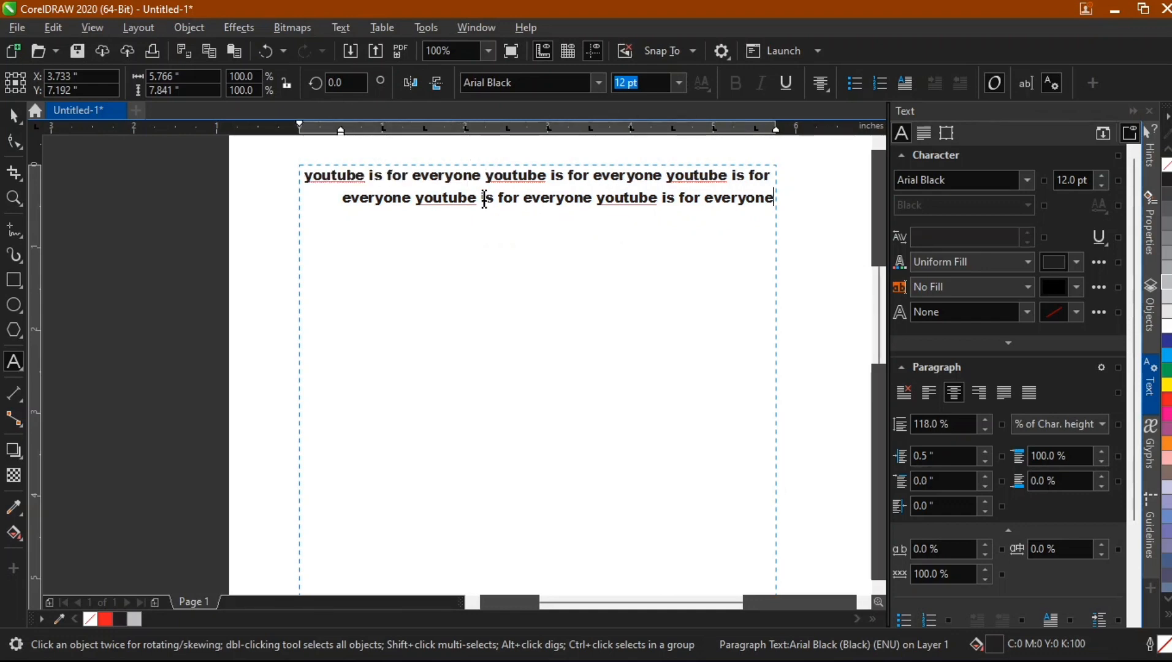
pyautogui.hotkey('ctrl', 'z')
pyautogui.hotkey('ctrl', 'z')
pyautogui.hotkey('ctrl', 'z')
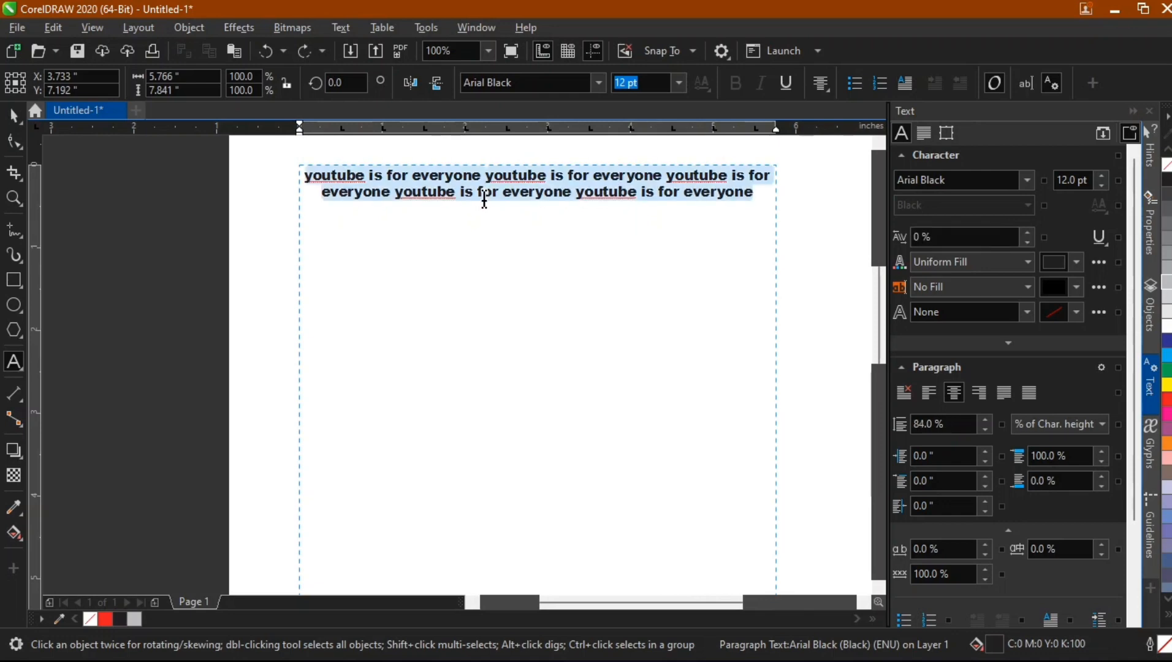
pyautogui.hotkey('ctrl', 'z')
pyautogui.hotkey('ctrl', 'z')
pyautogui.hotkey('ctrl', 'z')
pyautogui.hotkey('ctrl', 'z')
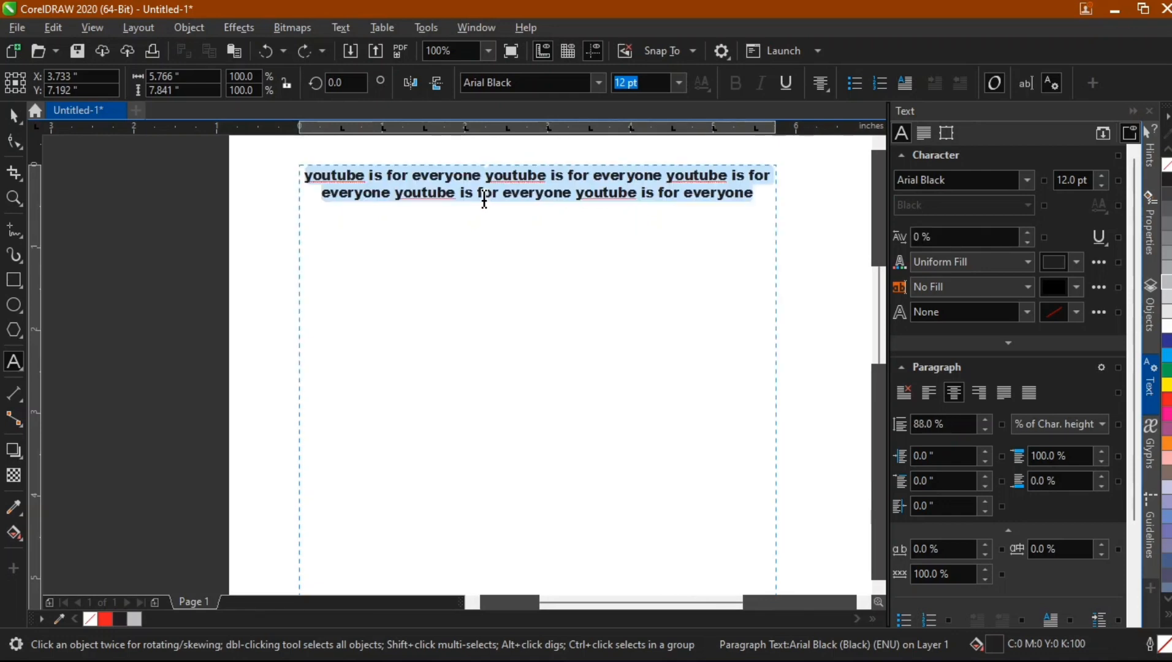
pyautogui.hotkey('ctrl', 'z')
pyautogui.hotkey('ctrl', 'z')
pyautogui.hotkey('ctrl', 'z')
pyautogui.hotkey('ctrl', 'z')
pyautogui.hotkey('ctrl', 'z')
pyautogui.hotkey('ctrl', 'z')
pyautogui.hotkey('ctrl', 'z')
pyautogui.hotkey('ctrl', 'z')
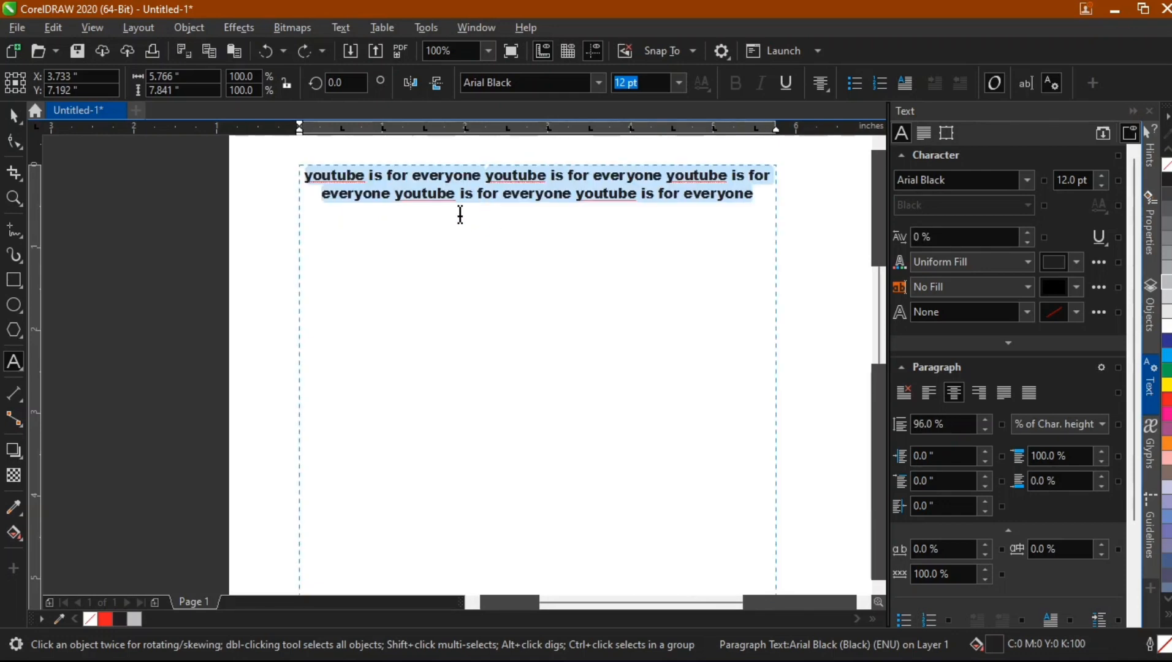
pyautogui.press('Escape')
pyautogui.press('Escape')
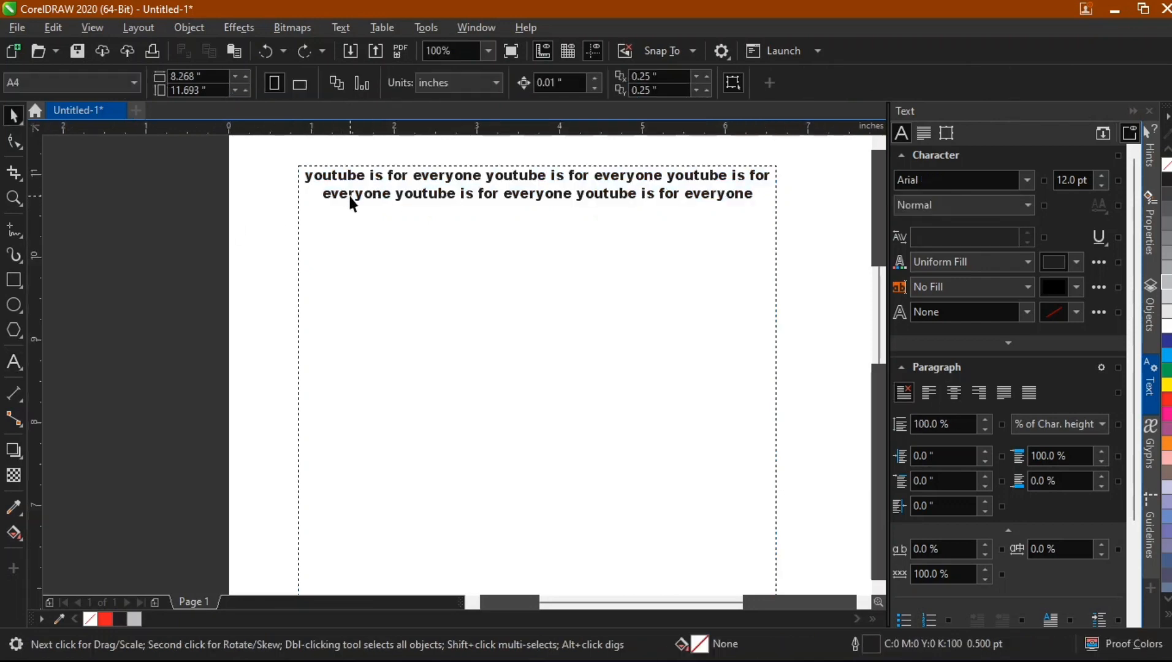
# Delete the space before "everyone" at the start of the paragraph's second line and shorten the text frame's height
pyautogui.doubleClick(323, 192)
pyautogui.press('BackSpace')
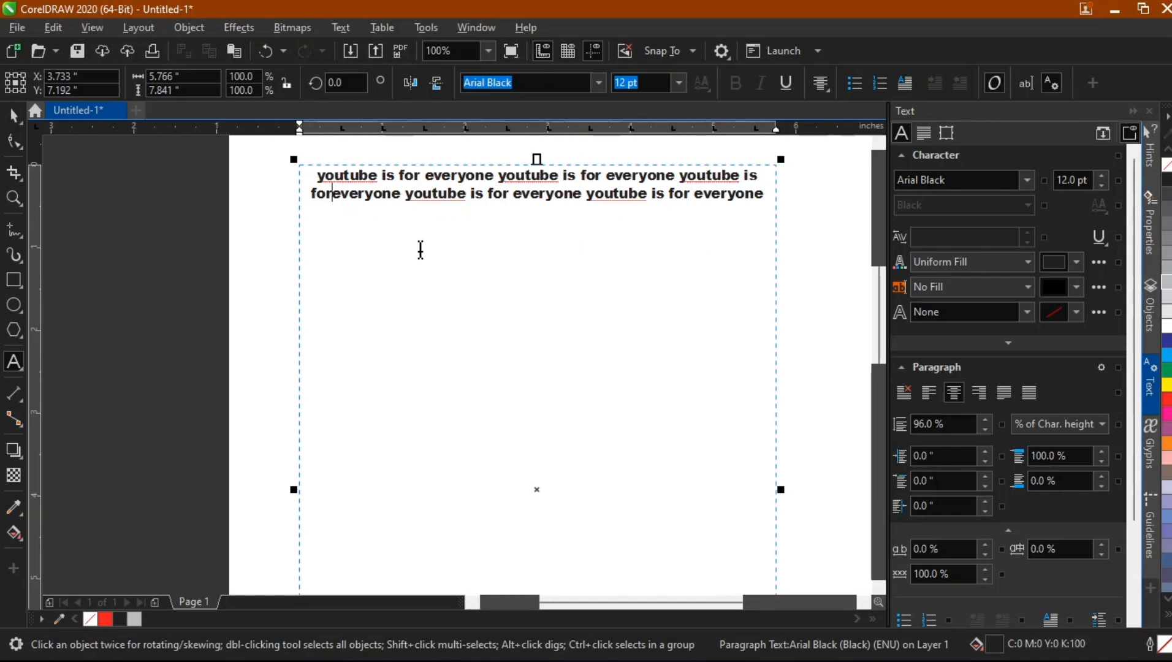
pyautogui.scroll(-2, 420, 249)
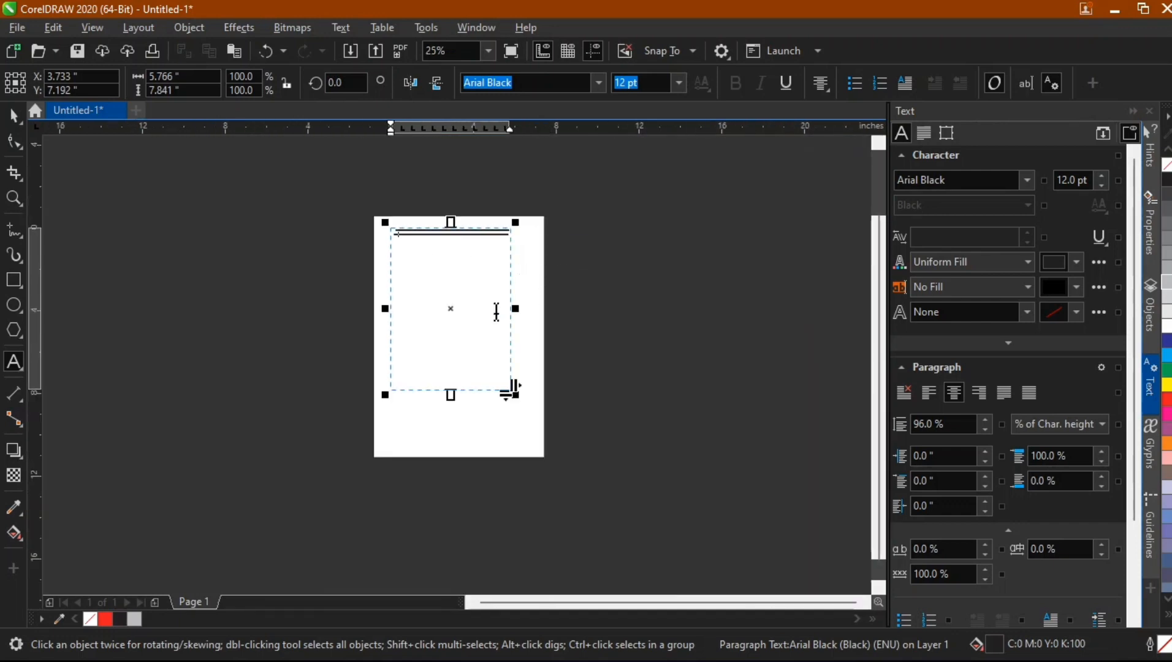
pyautogui.scroll(1, 505, 314)
pyautogui.moveTo(407, 473); pyautogui.dragTo(382, 202)
# Add the artistic text "youtube is for everyone" below the paragraph frame and scale it up to about 18.6 pt
pyautogui.click(326, 272)
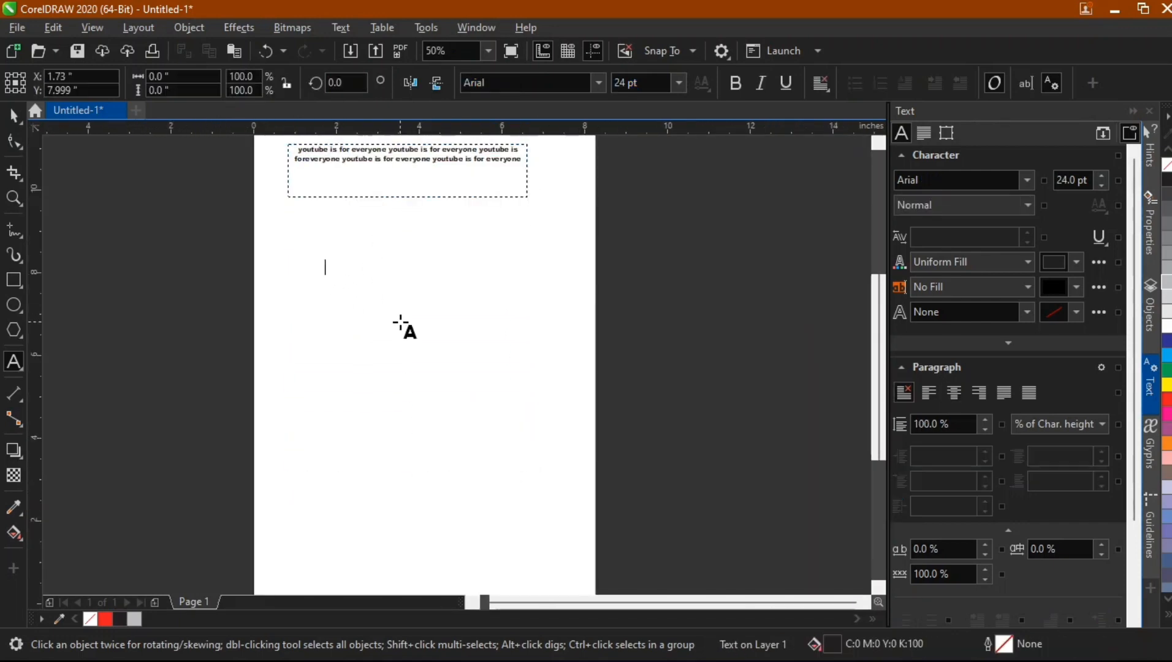
pyautogui.write('youtube is for everyone')
pyautogui.hotkey('ctrl', 'space')
pyautogui.scroll(3, 361, 272)
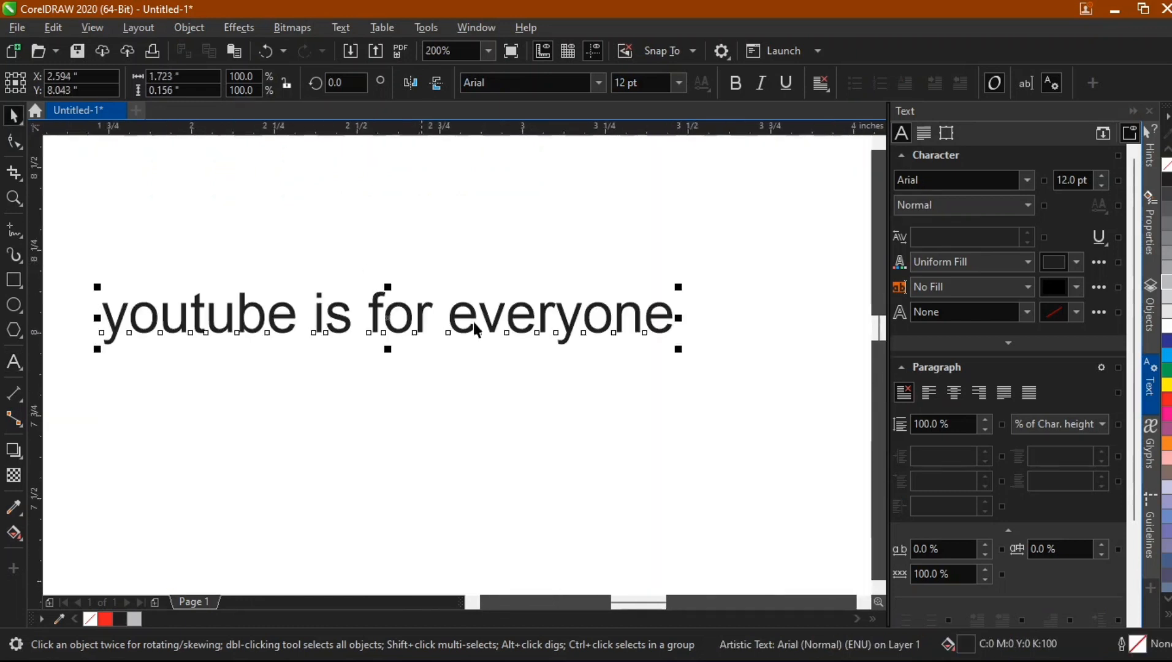
pyautogui.scroll(-2, 563, 319)
pyautogui.moveTo(620, 340); pyautogui.dragTo(704, 391)
# Break the artistic text into two lines, "youtube is" and "for everyone"
pyautogui.doubleClick(462, 316)
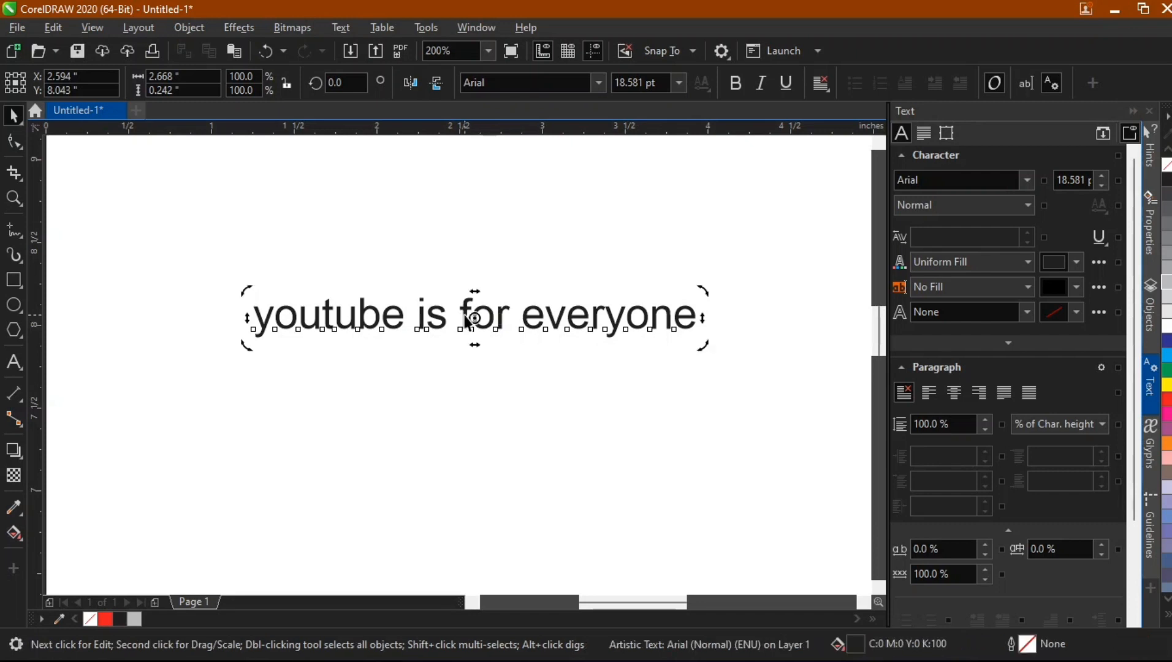
pyautogui.press('BackSpace')
pyautogui.press('Return')
pyautogui.hotkey('ctrl', 'space')
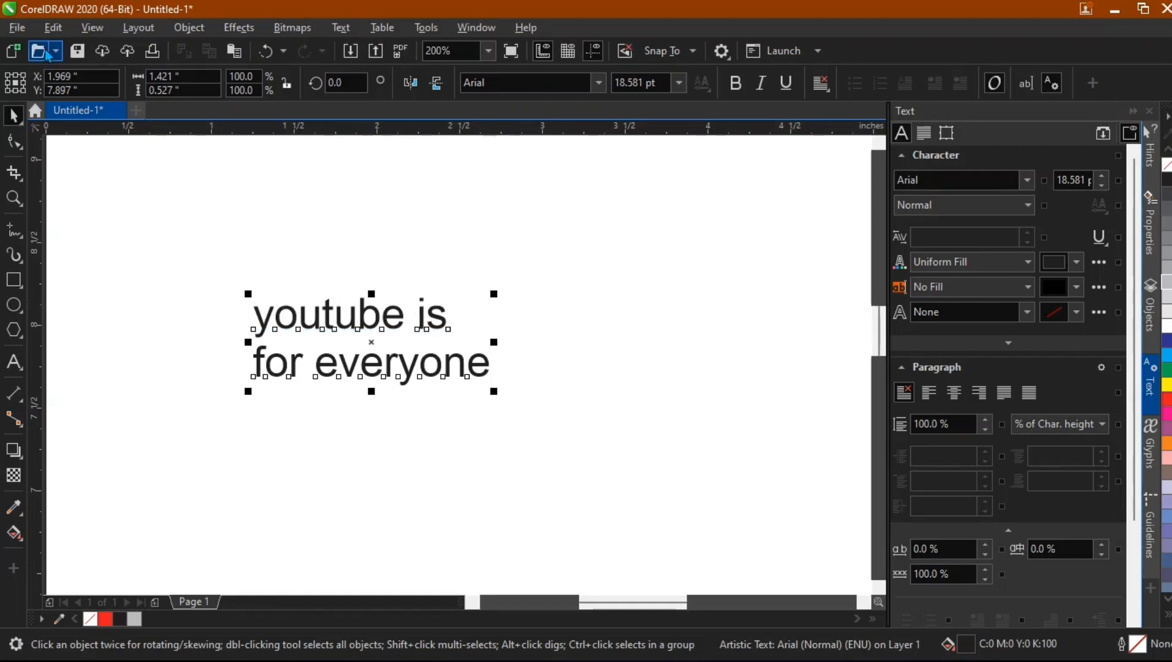
# With the Shape tool, tighten the two-line text's line spacing to about 92% and widen its character spacing to about 44%
pyautogui.click(13, 142)
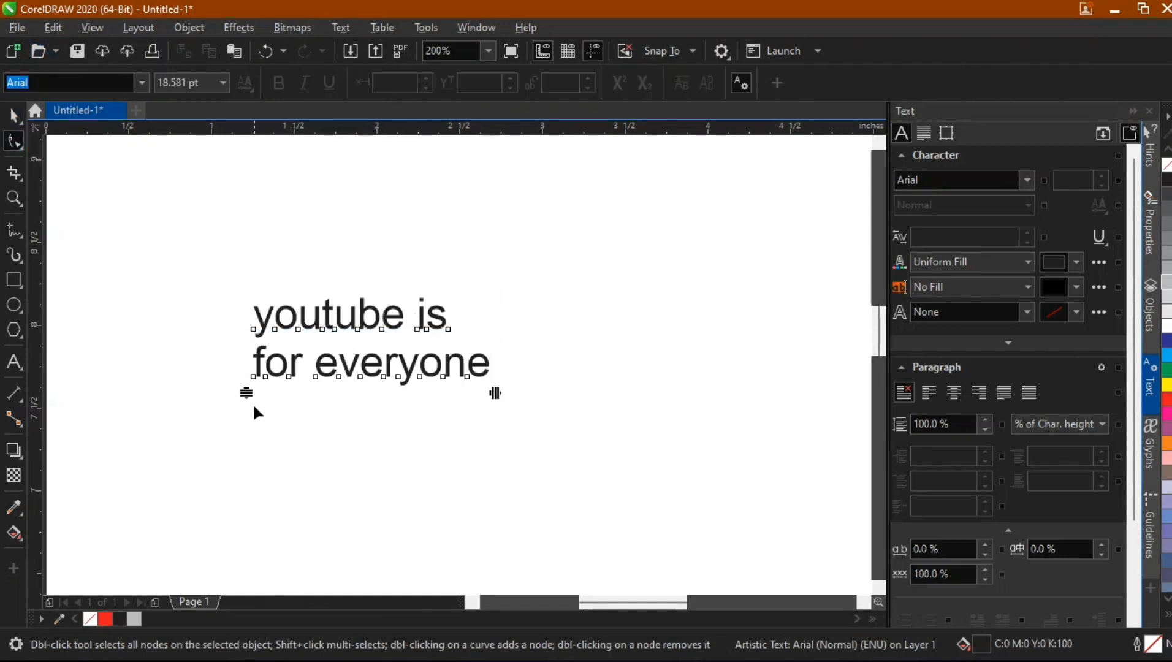
pyautogui.moveTo(246, 393)
pyautogui.mouseDown()
pyautogui.moveTo(243, 486)
pyautogui.moveTo(223, 376)
pyautogui.moveTo(235, 402)
pyautogui.moveTo(247, 383)
pyautogui.mouseUp()
pyautogui.moveTo(495, 389); pyautogui.dragTo(549, 404)
pyautogui.scroll(-3, 415, 339)
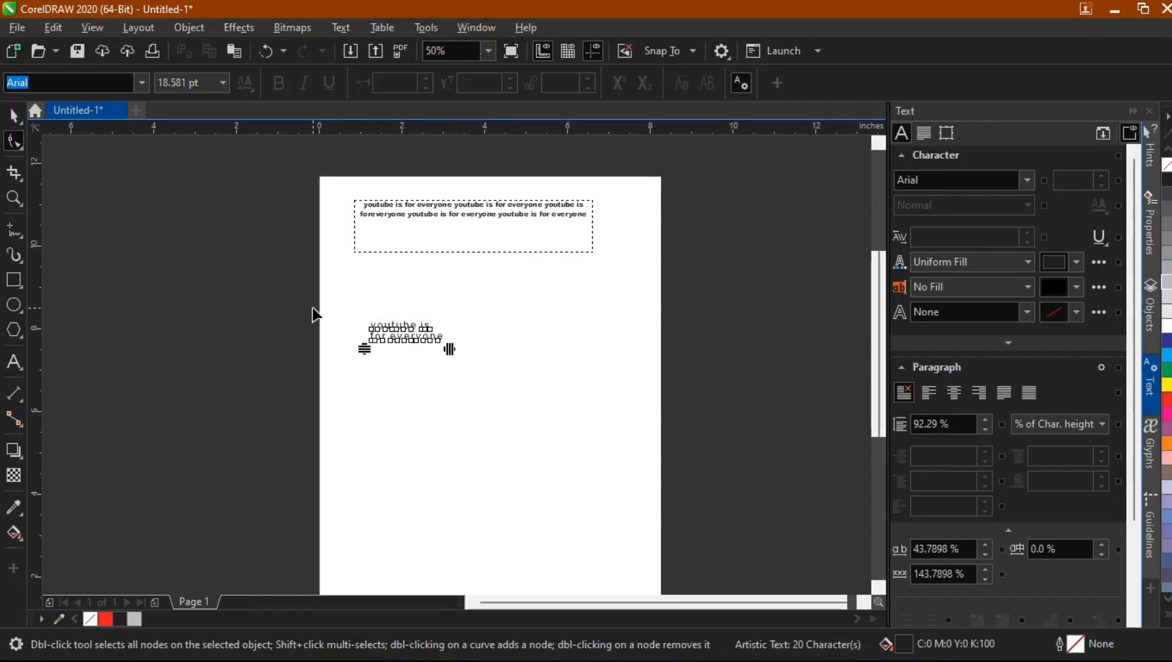
pyautogui.press('space')
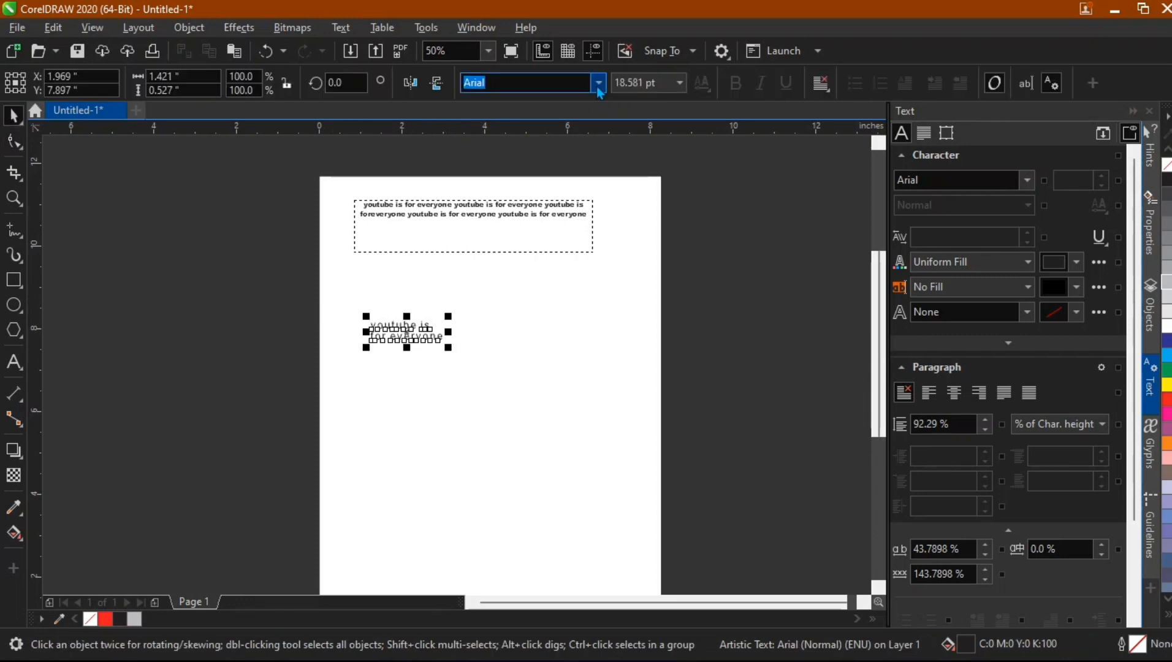
# Preview the Birthday - Personal Use font on the two-line artistic text without applying it
pyautogui.click(406, 353)
pyautogui.click(397, 338)
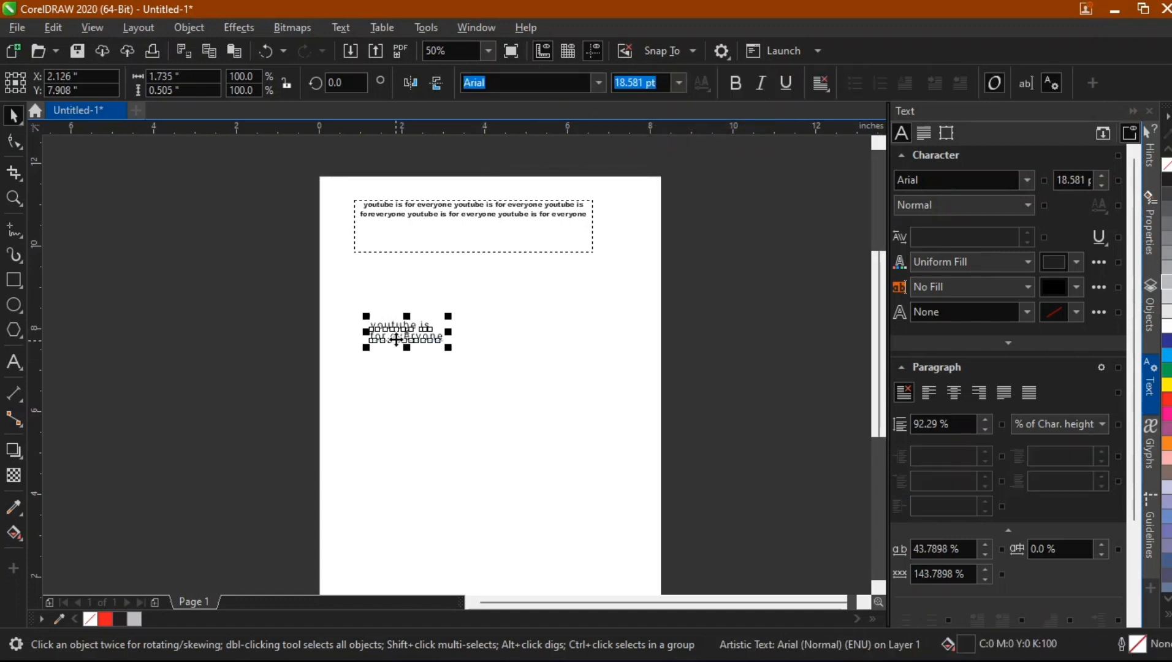
pyautogui.click(598, 84)
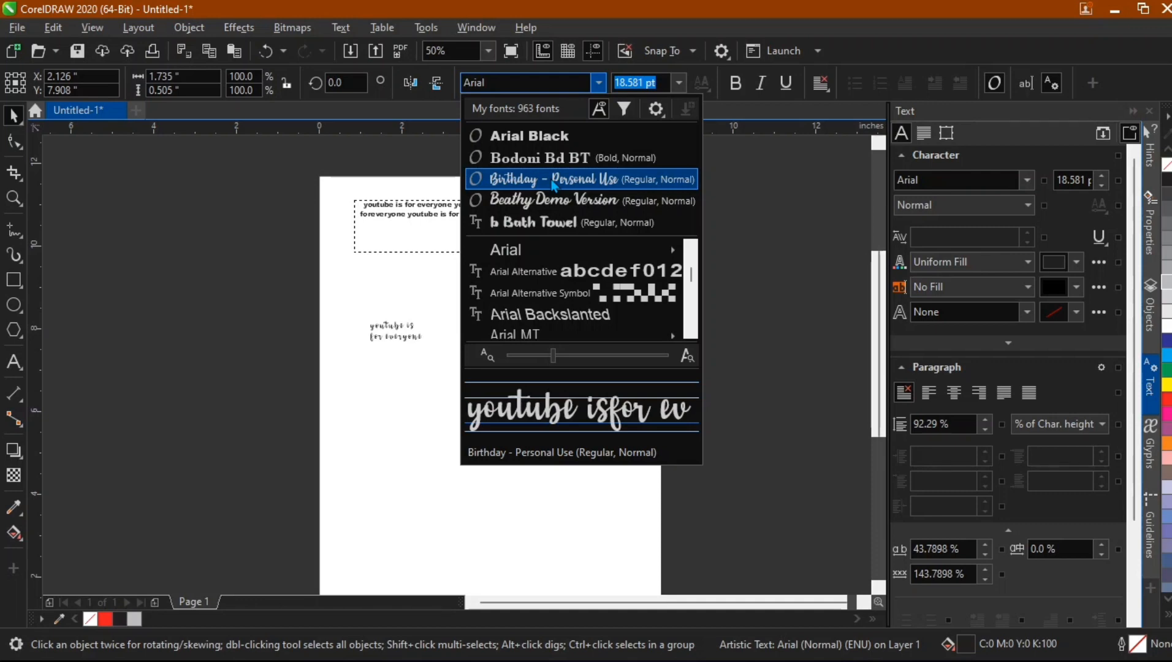
pyautogui.click(395, 312)
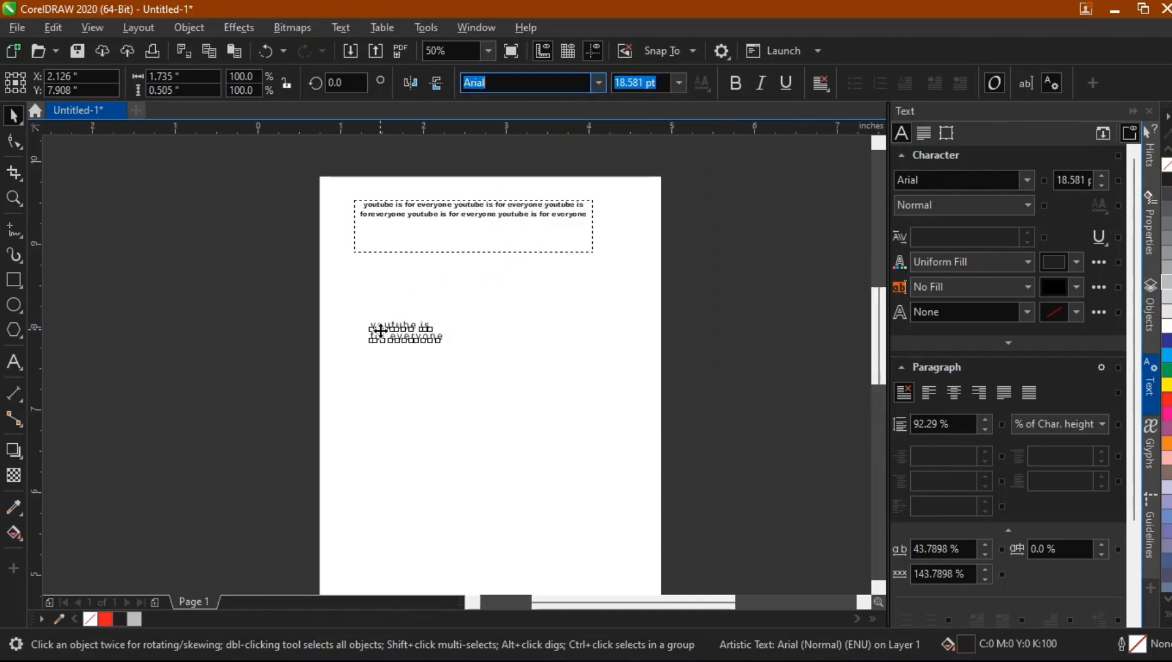
pyautogui.scroll(2, 380, 331)
pyautogui.scroll(2, 406, 327)
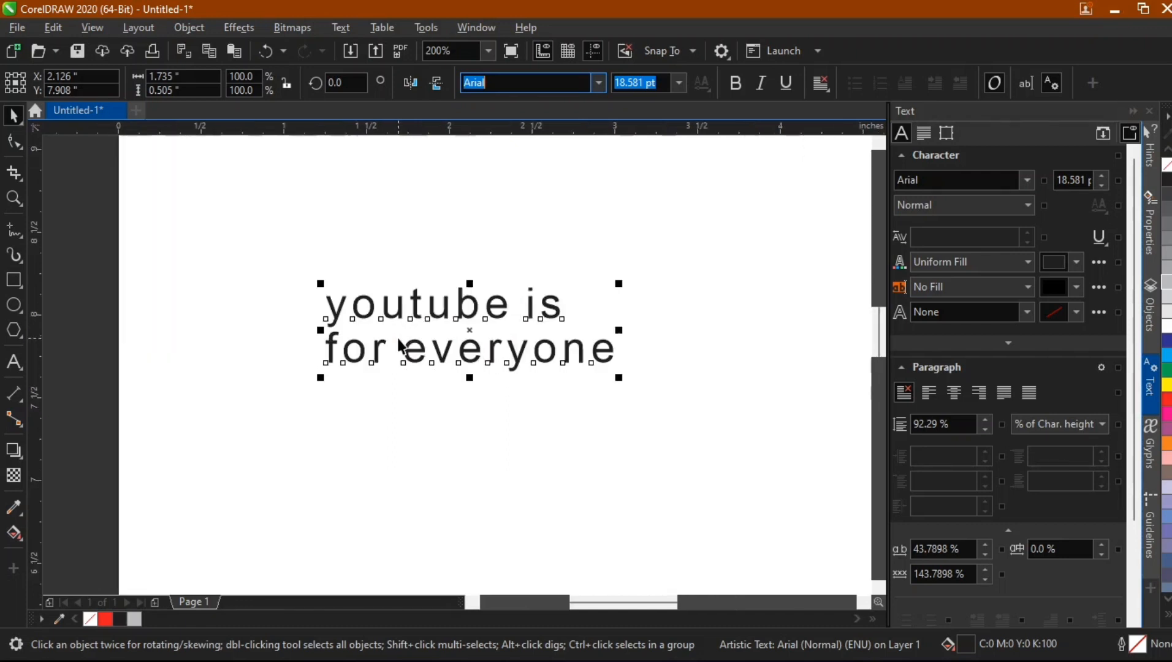
pyautogui.scroll(-2, 416, 300)
pyautogui.scroll(-4, 418, 300)
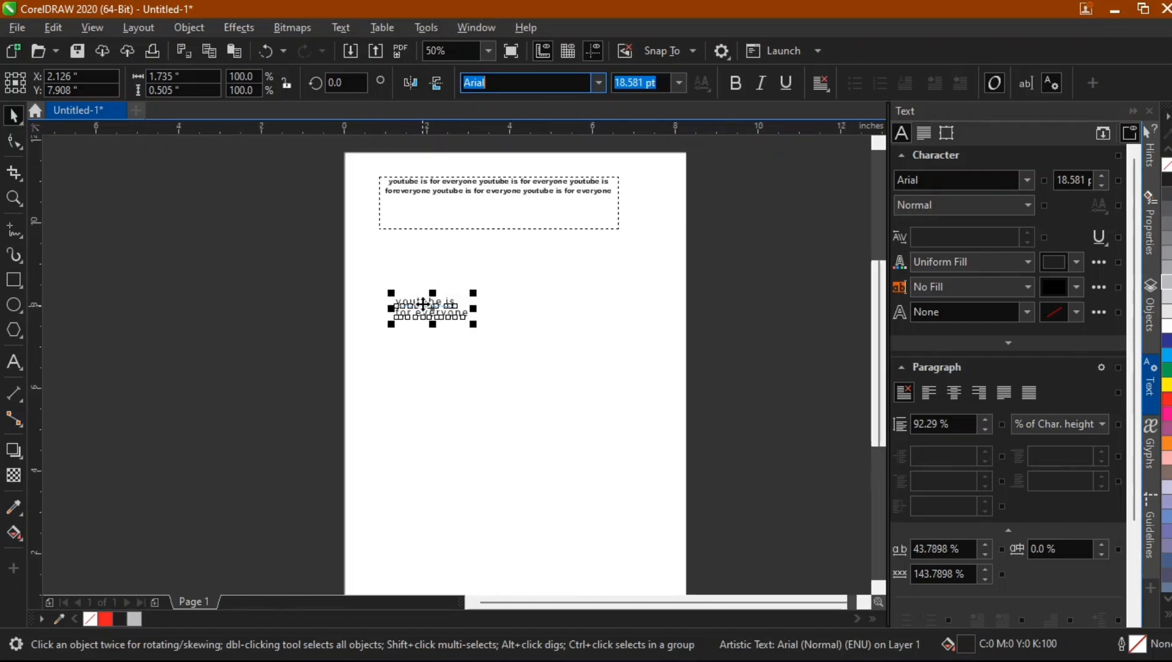
pyautogui.scroll(2, 457, 252)
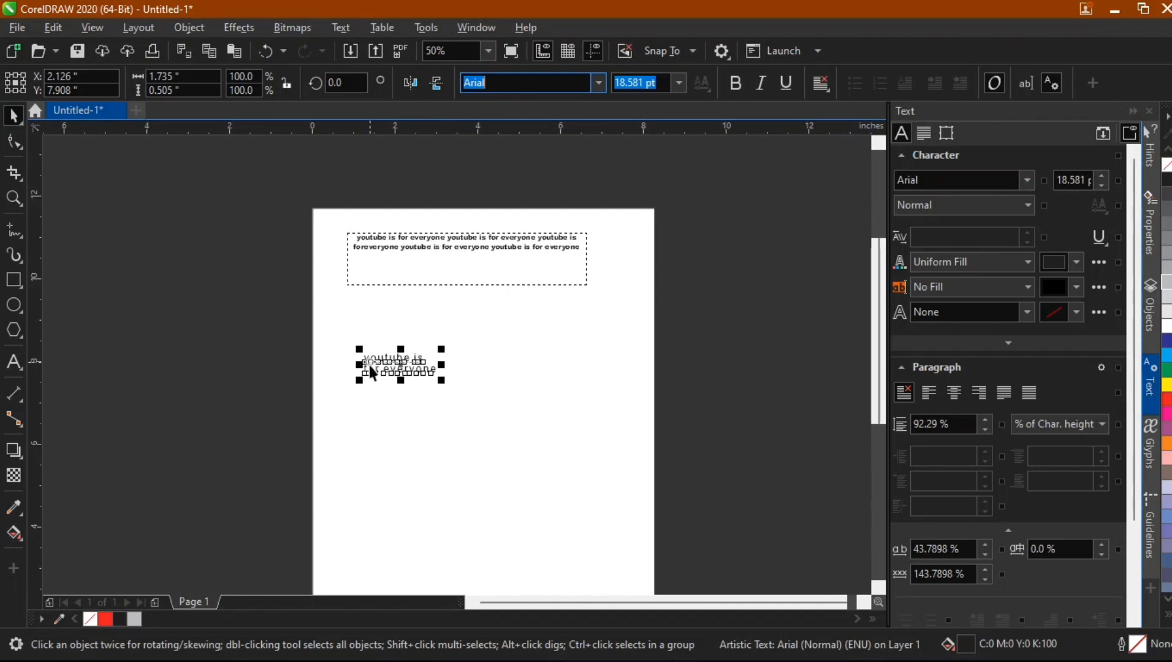
pyautogui.scroll(4, 368, 361)
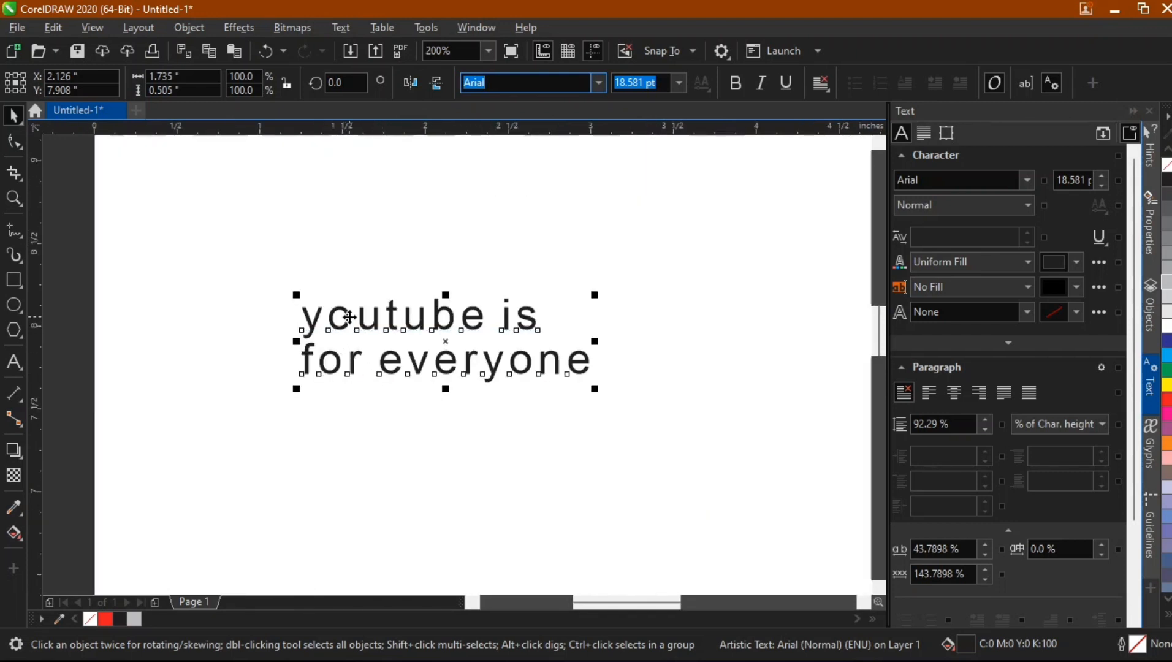
# Add the artistic text "H20" below the two-line text
pyautogui.scroll(-2, 343, 319)
pyautogui.click(14, 361)
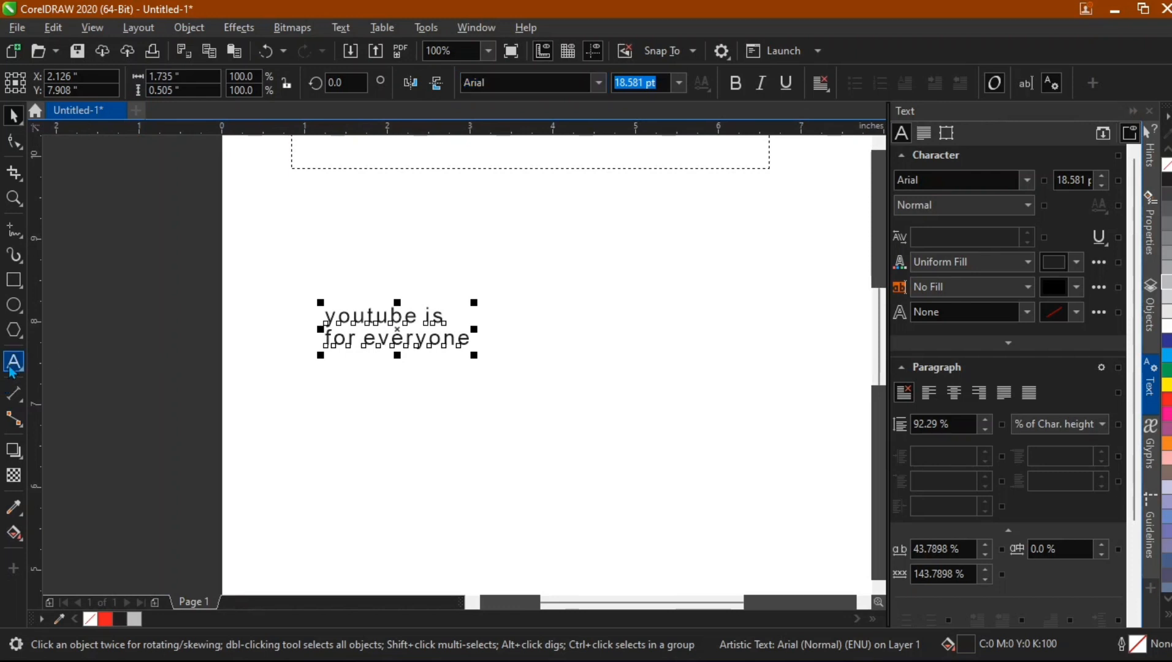
pyautogui.click(357, 404)
pyautogui.write('H20')
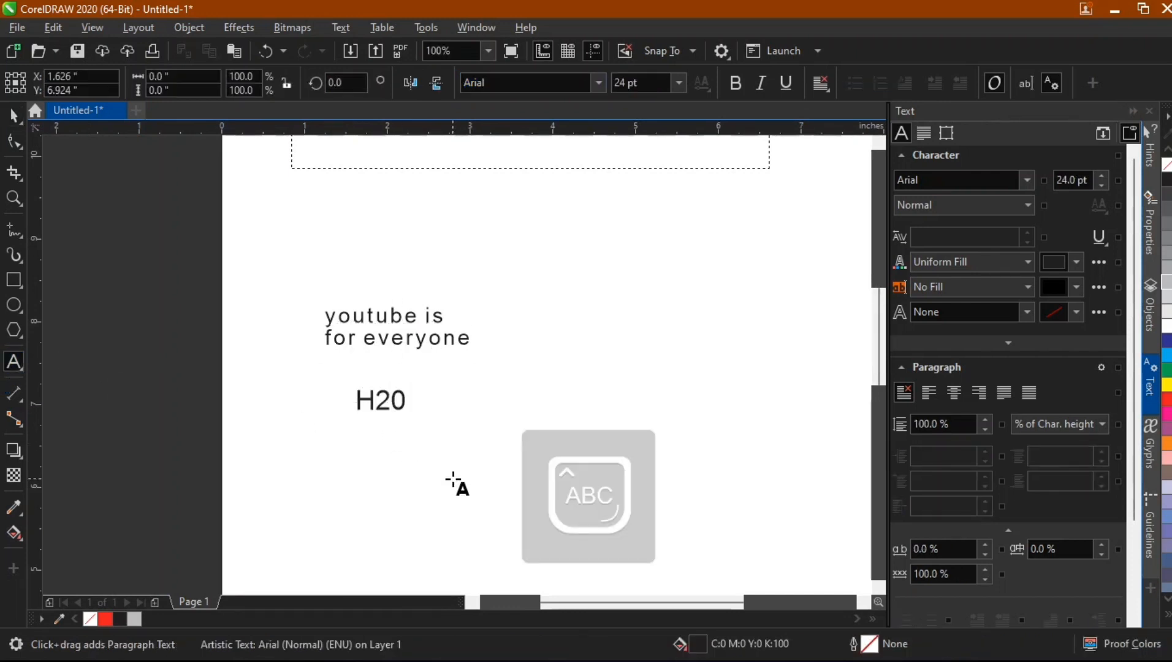
pyautogui.hotkey('ctrl', 'space')
pyautogui.click(385, 400)
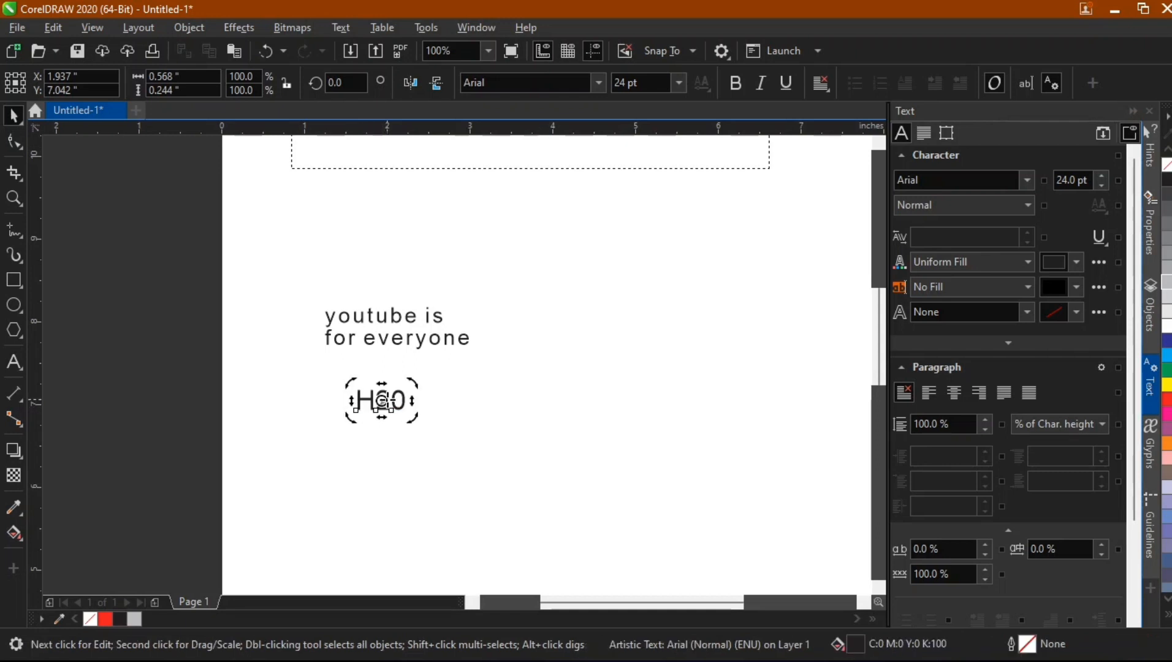
pyautogui.doubleClick(386, 399)
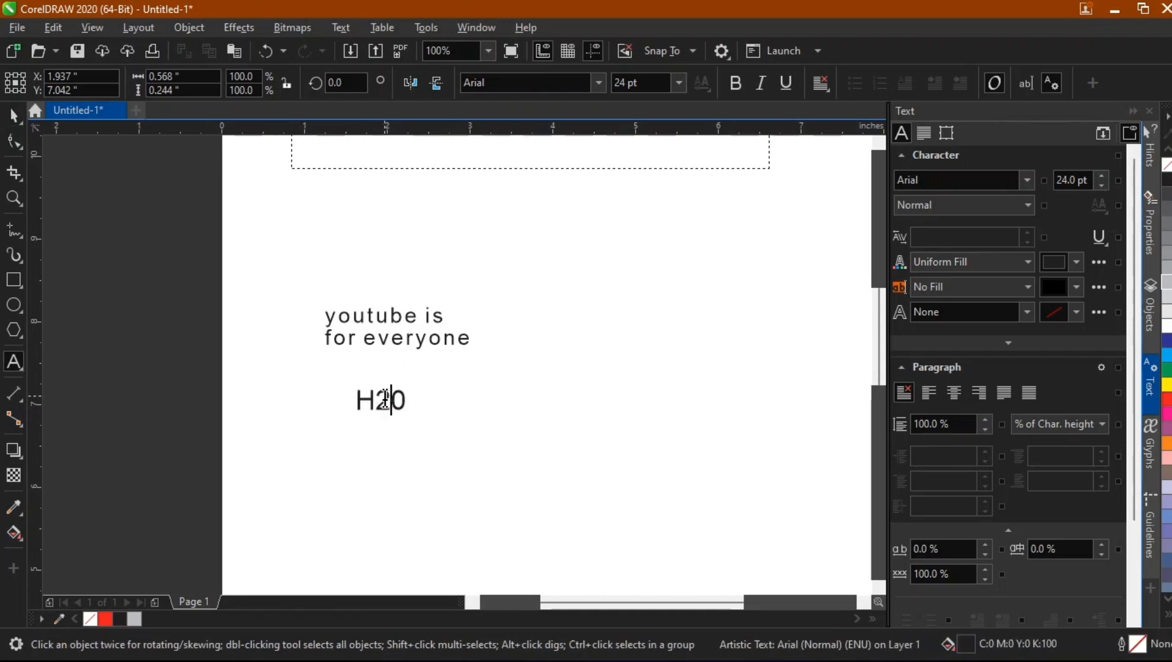
pyautogui.moveTo(390, 399); pyautogui.dragTo(378, 401)
pyautogui.click(390, 402)
pyautogui.hotkey('ctrl', 'space')
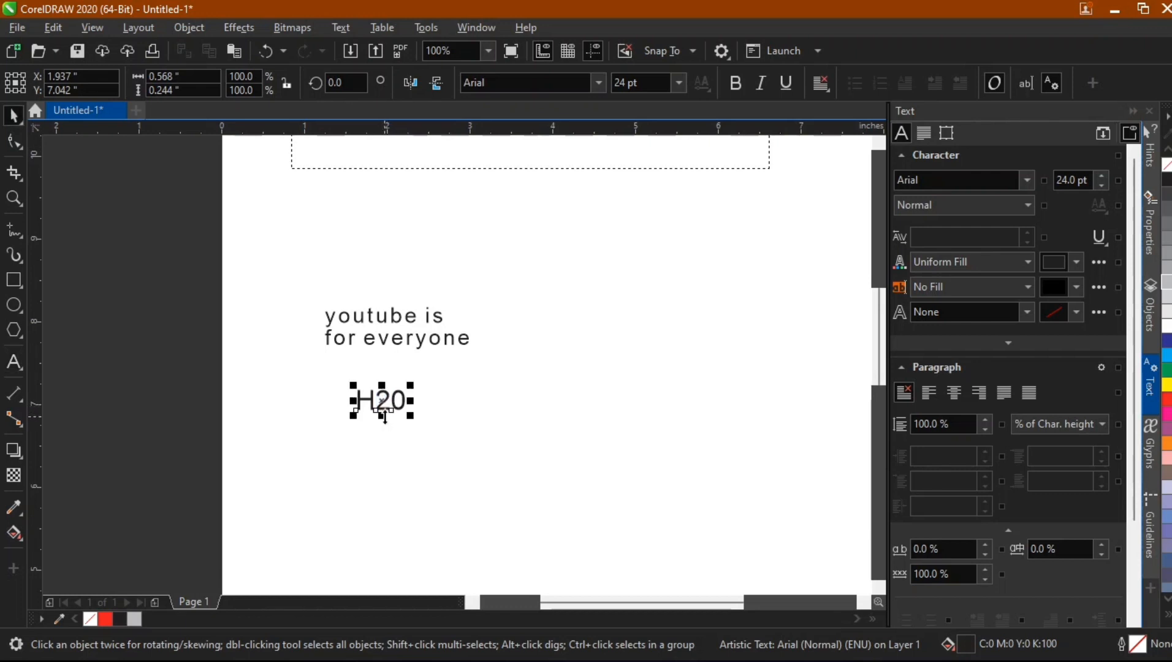
# Select only the character "2" in "H20" with the Shape tool and make it a subscript
pyautogui.click(15, 142)
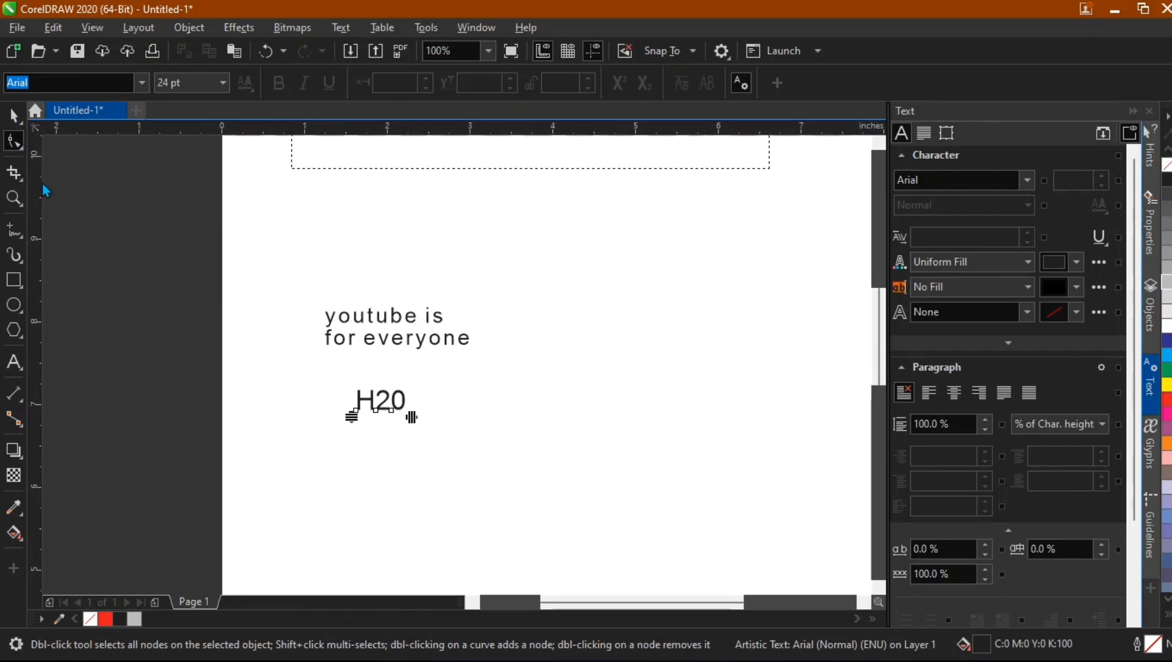
pyautogui.scroll(2, 371, 396)
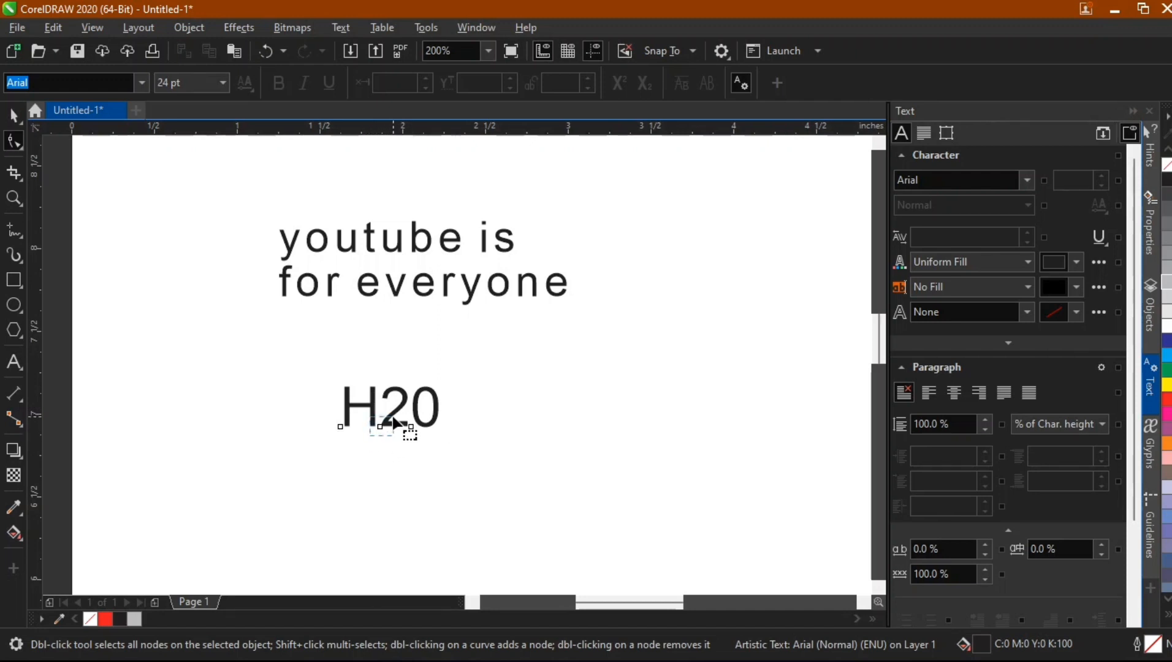
pyautogui.moveTo(393, 422); pyautogui.dragTo(395, 426)
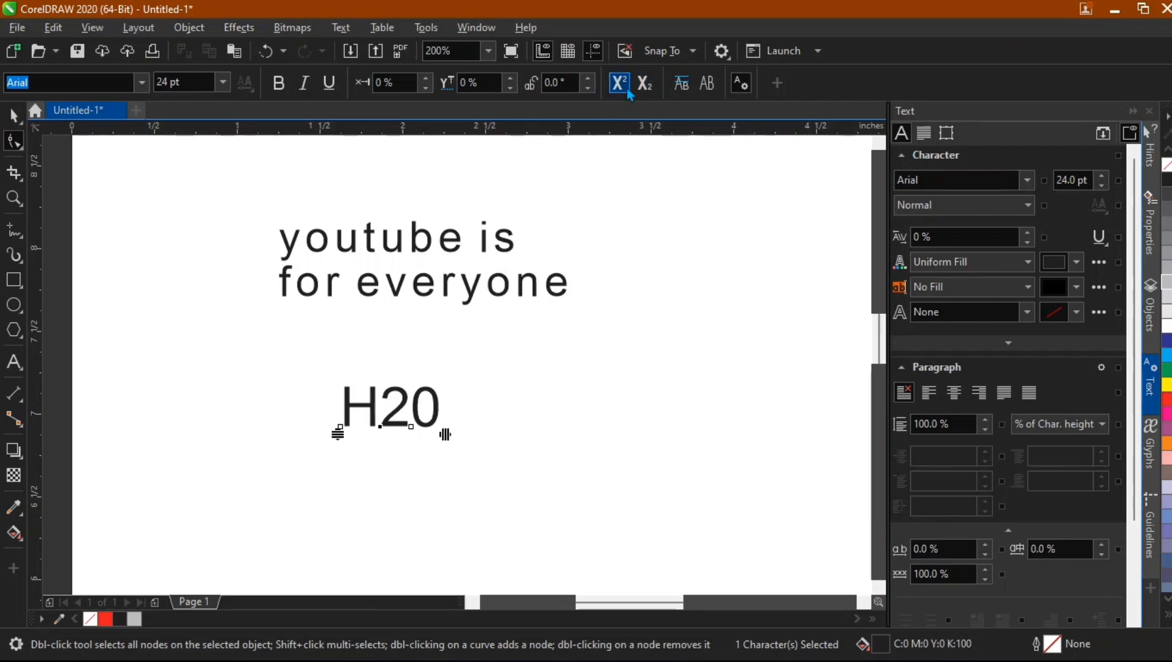
pyautogui.click(645, 85)
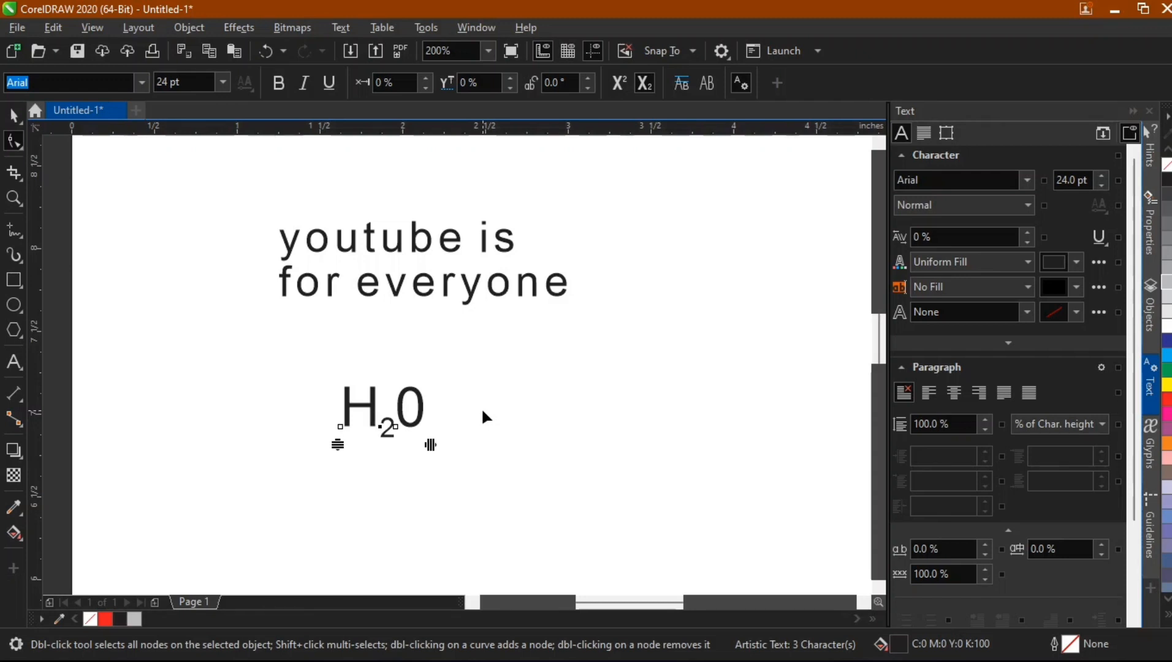
pyautogui.press('space')
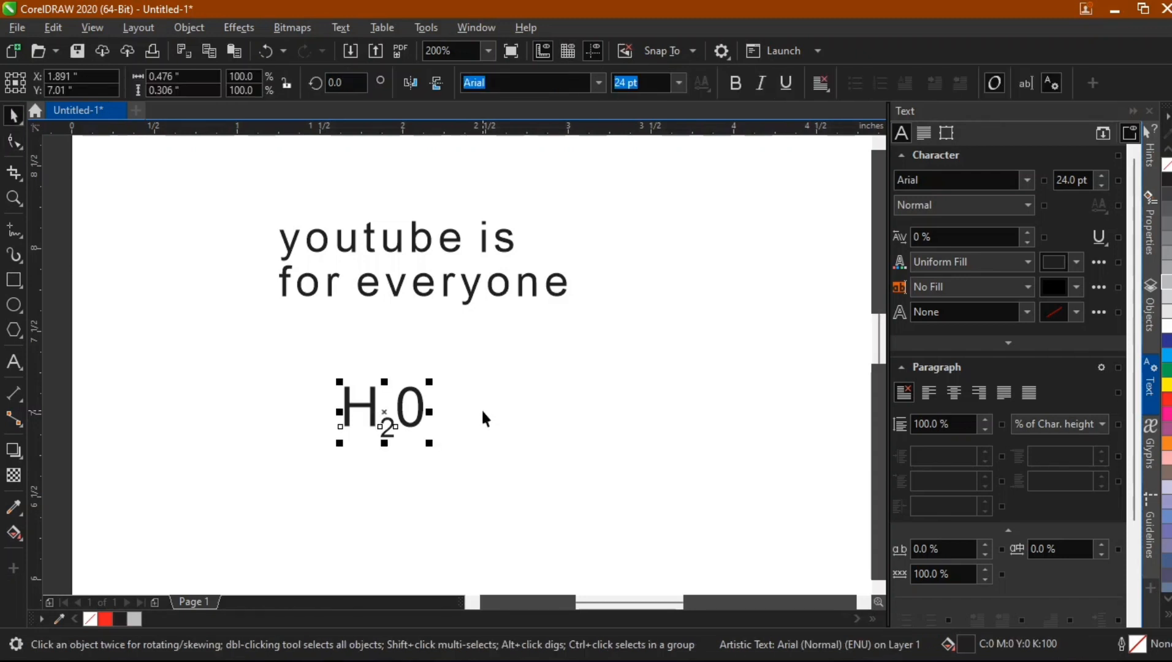
pyautogui.scroll(-1, 438, 270)
pyautogui.scroll(-3, 439, 270)
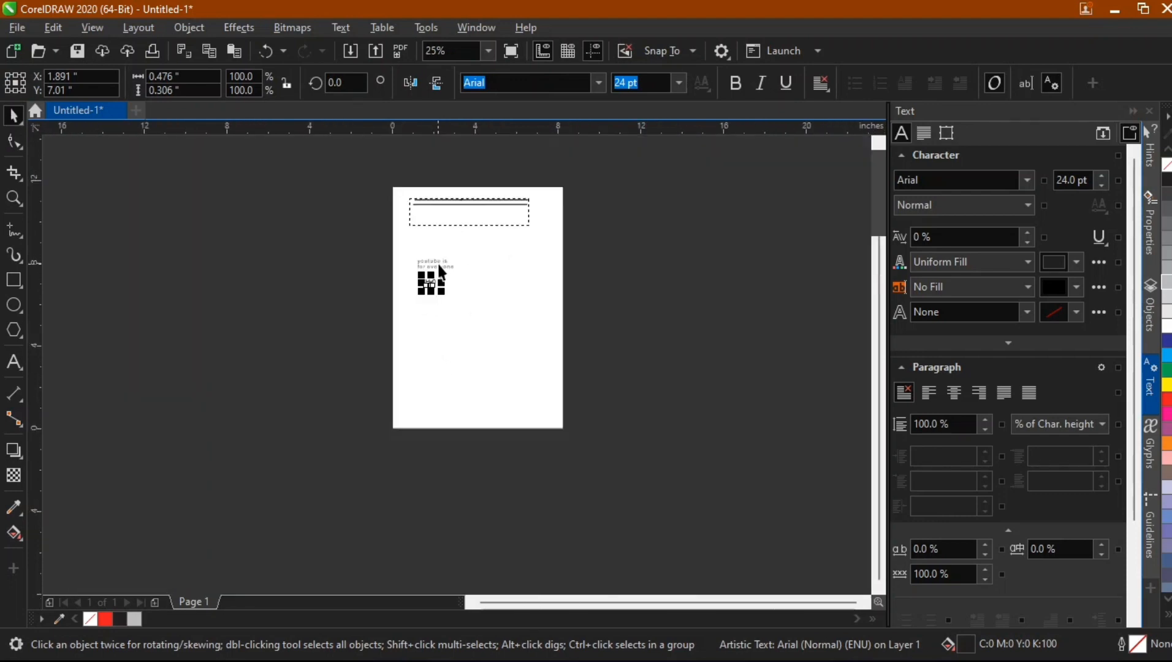
pyautogui.scroll(1, 440, 199)
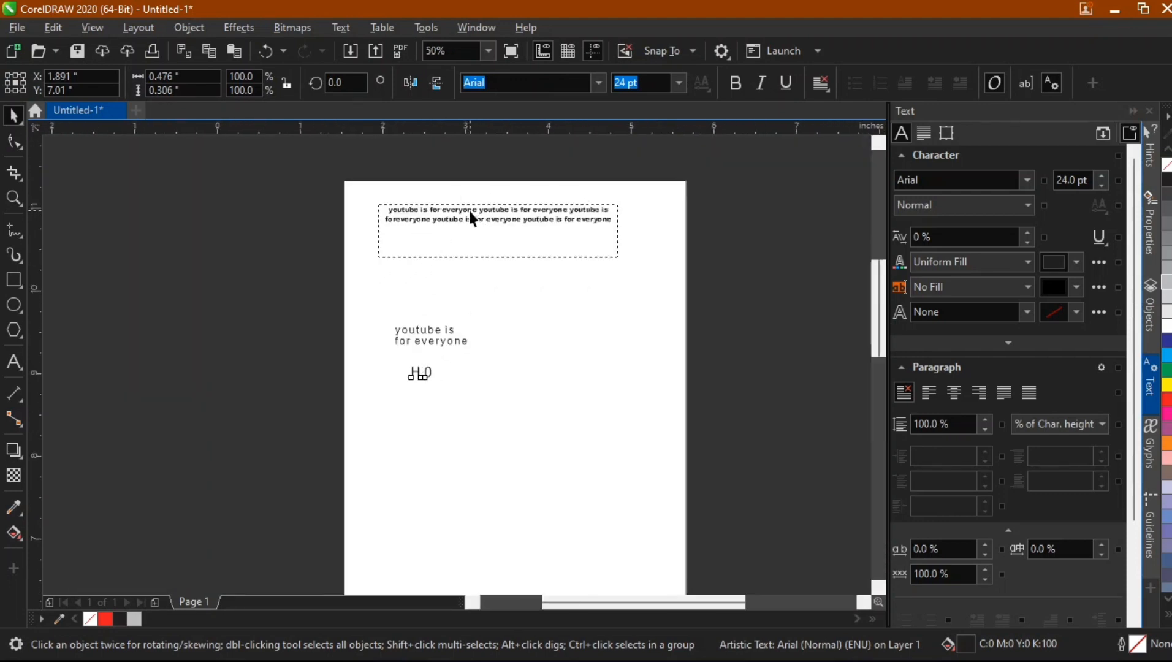
# Delete the two-line artistic text and the "H20" text together, keeping the paragraph text frame
pyautogui.scroll(1, 470, 215)
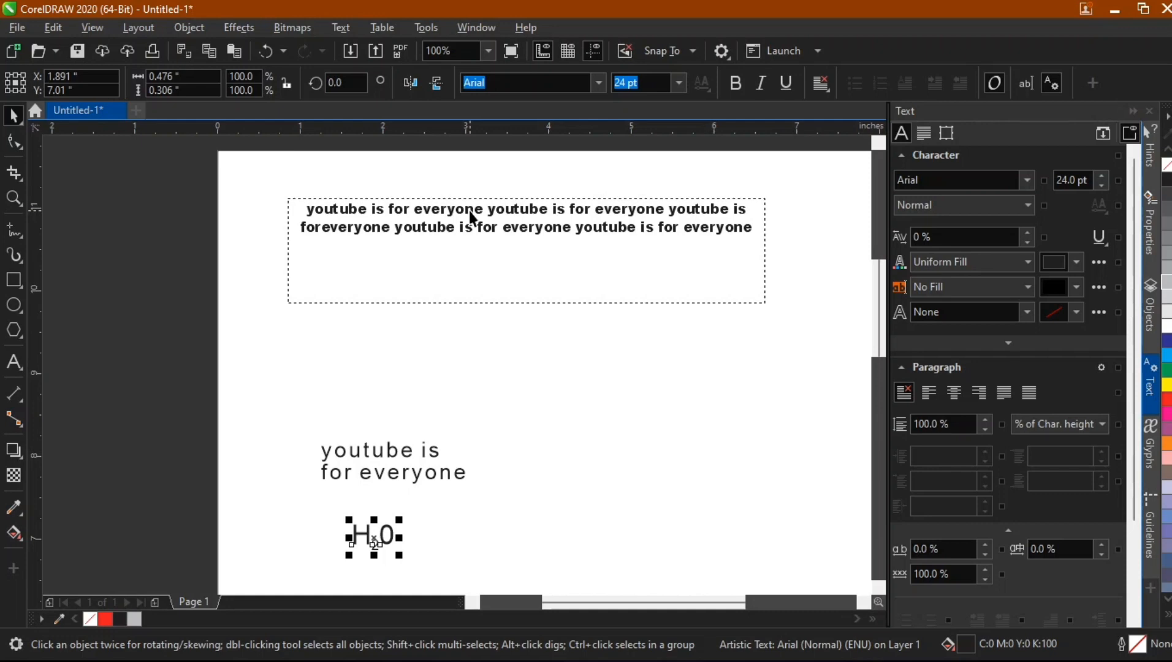
pyautogui.scroll(-1, 441, 205)
pyautogui.moveTo(305, 277); pyautogui.dragTo(510, 440)
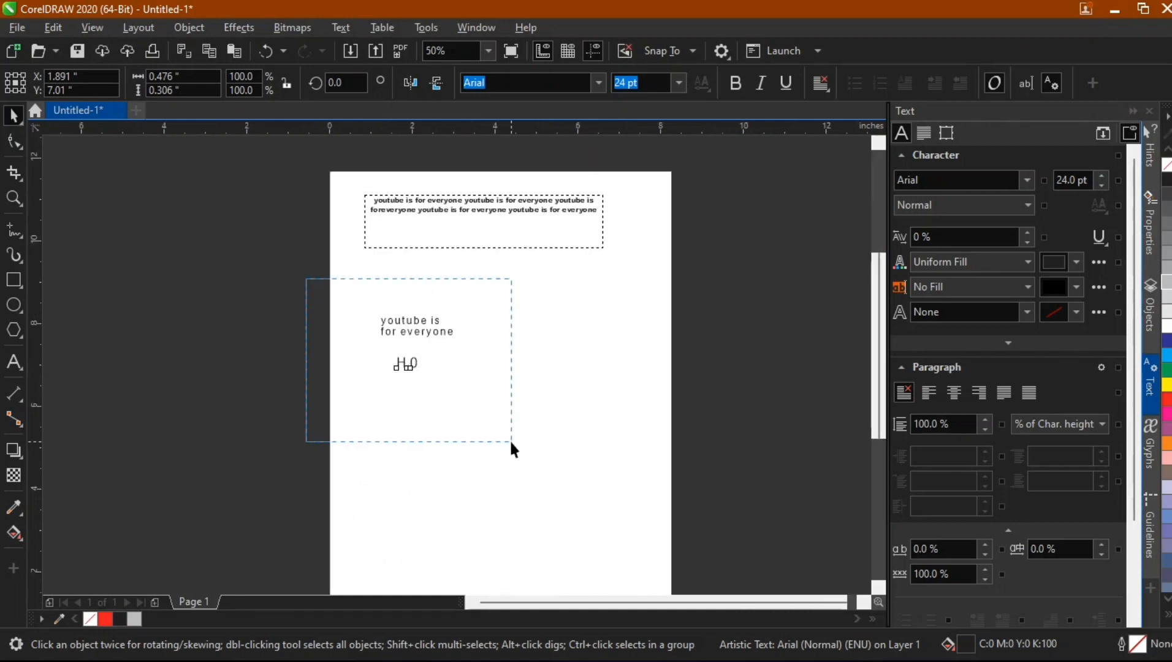
pyautogui.press('Delete')
# Reshape the paragraph text frame into a narrow column about 2.6 inches wide and 4.3 inches tall
pyautogui.click(428, 208)
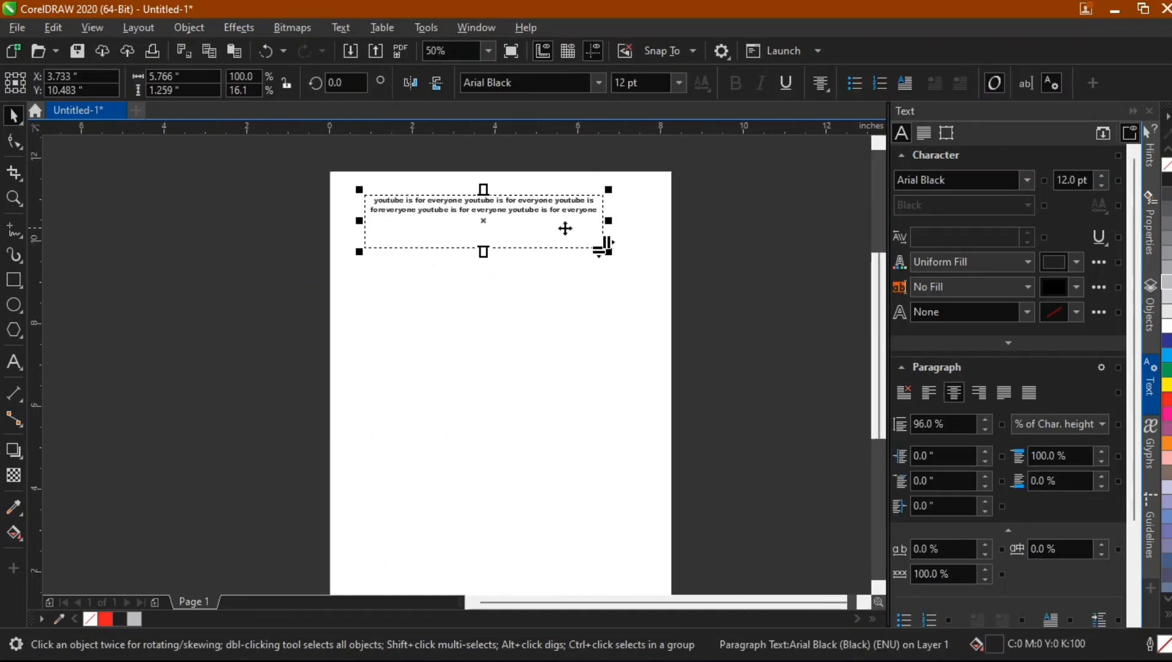
pyautogui.moveTo(611, 219); pyautogui.dragTo(464, 220)
pyautogui.moveTo(412, 253); pyautogui.dragTo(404, 380)
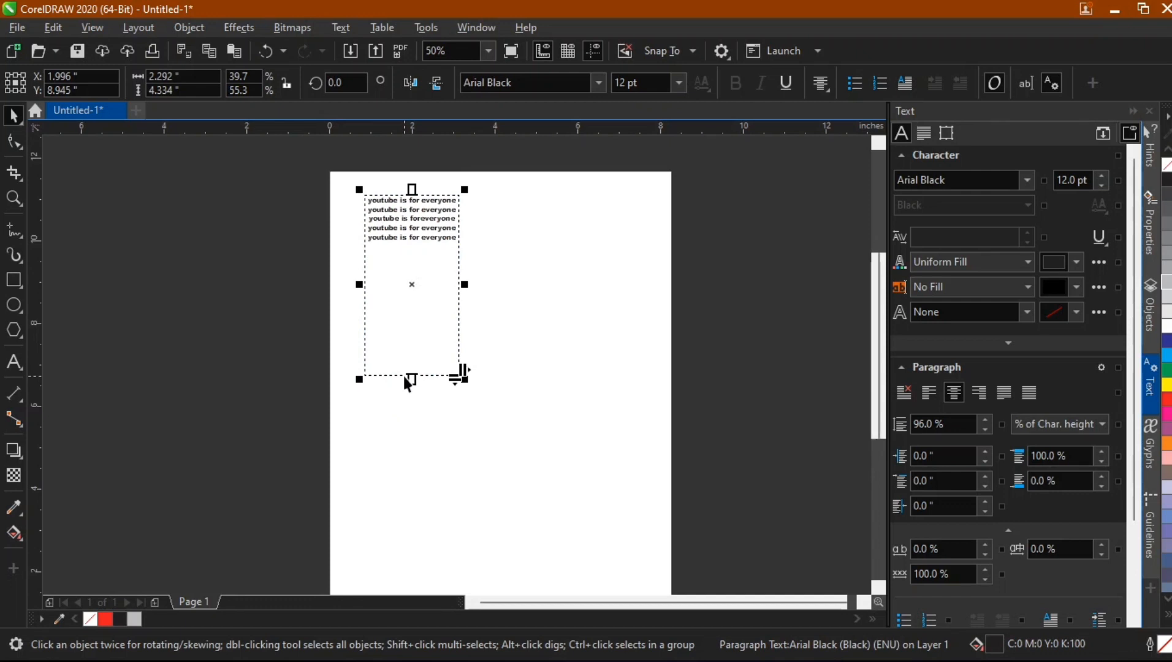
pyautogui.moveTo(465, 285); pyautogui.dragTo(479, 290)
# Duplicate the narrow paragraph text frame and place the copy beside the original as a second column
pyautogui.moveTo(424, 225); pyautogui.dragTo(475, 203)
pyautogui.hotkey('ctrl', 'c')
pyautogui.click(617, 261)
# Copy the second frame's text and paste it repeatedly at the end of the first frame's text until that frame overflows
pyautogui.doubleClick(573, 240)
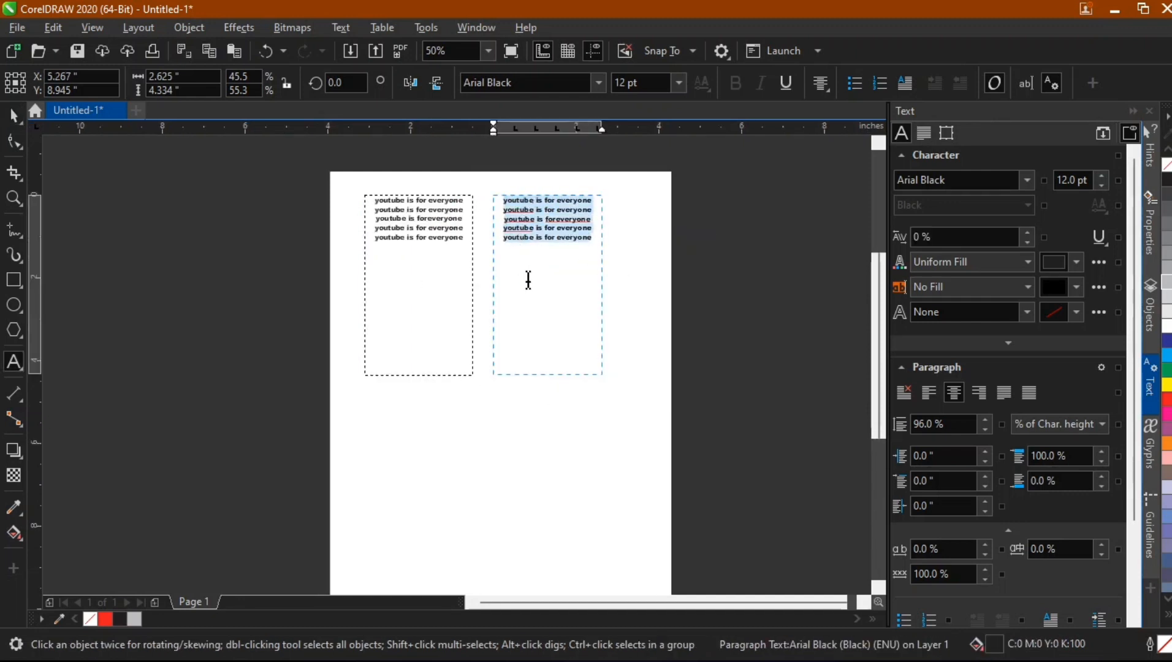
pyautogui.click(467, 247)
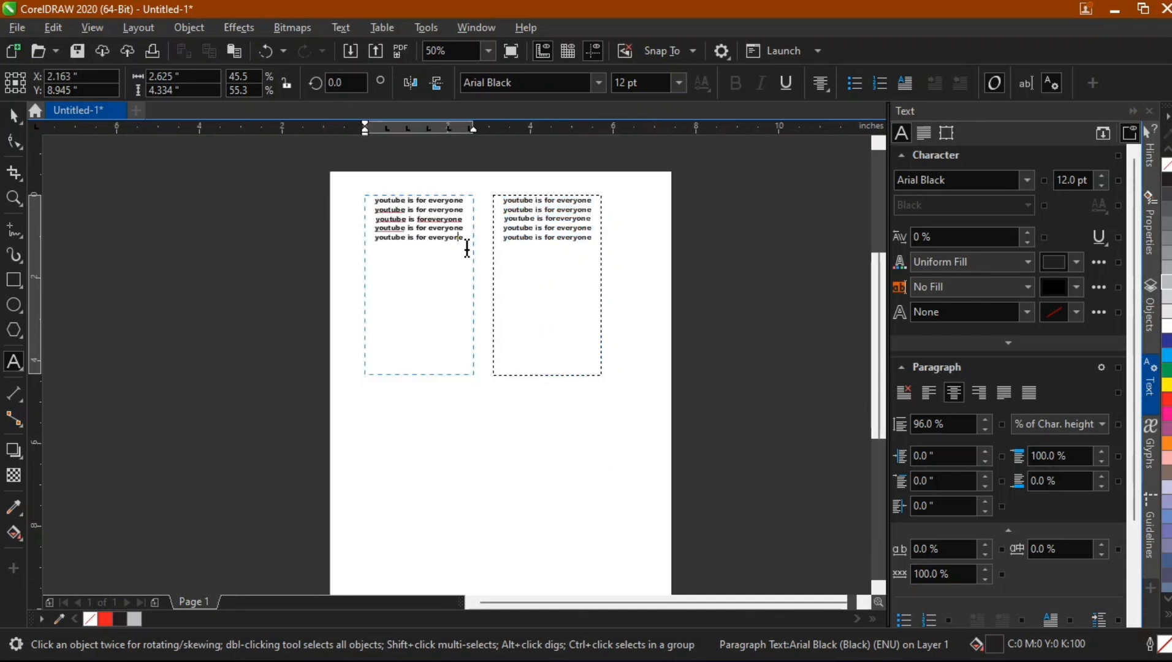
pyautogui.click(467, 249)
pyautogui.press('Return')
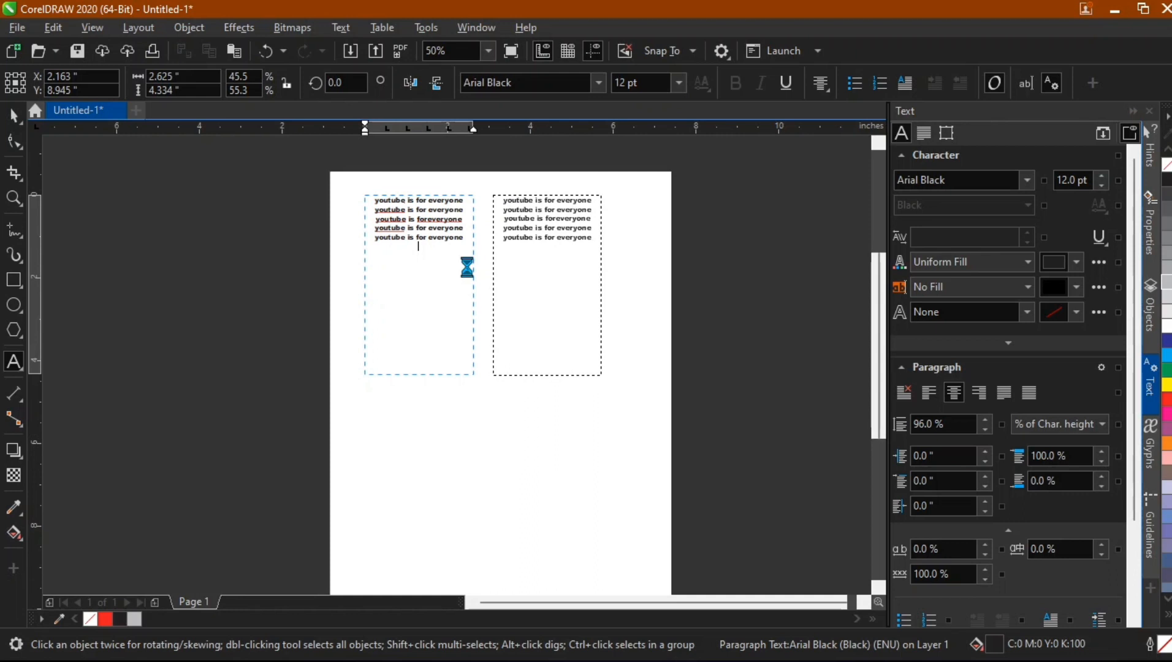
pyautogui.hotkey('ctrl', 'v')
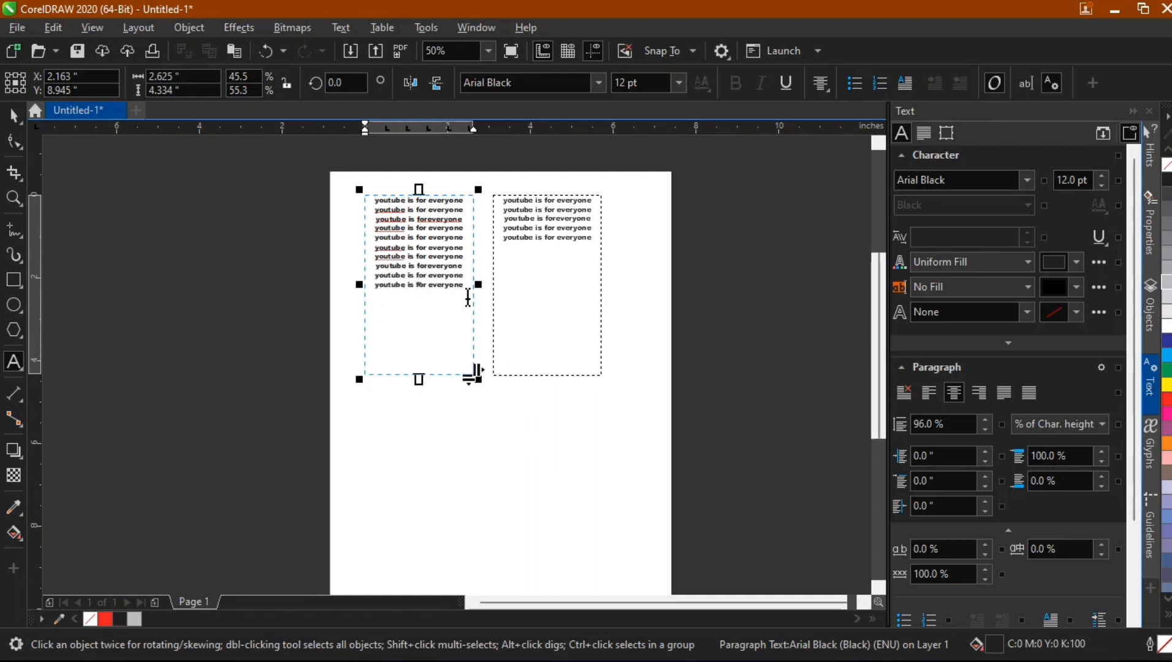
pyautogui.press('Return')
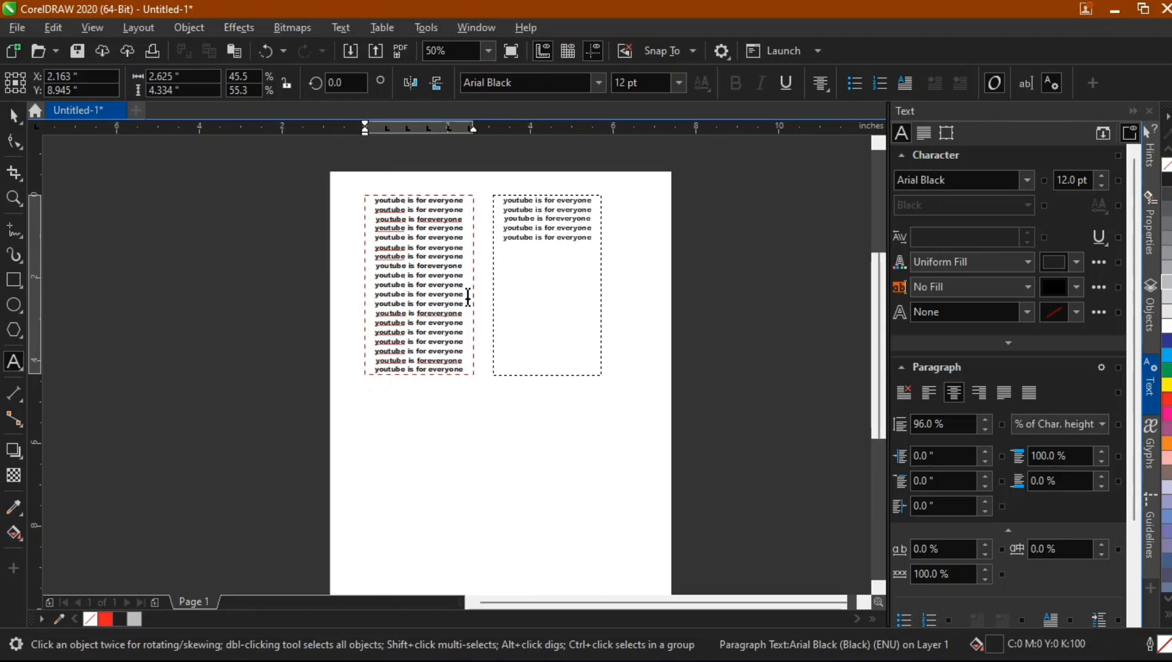
# Delete all text from the second frame, leaving it as an empty paragraph text frame
pyautogui.moveTo(598, 238); pyautogui.dragTo(476, 200)
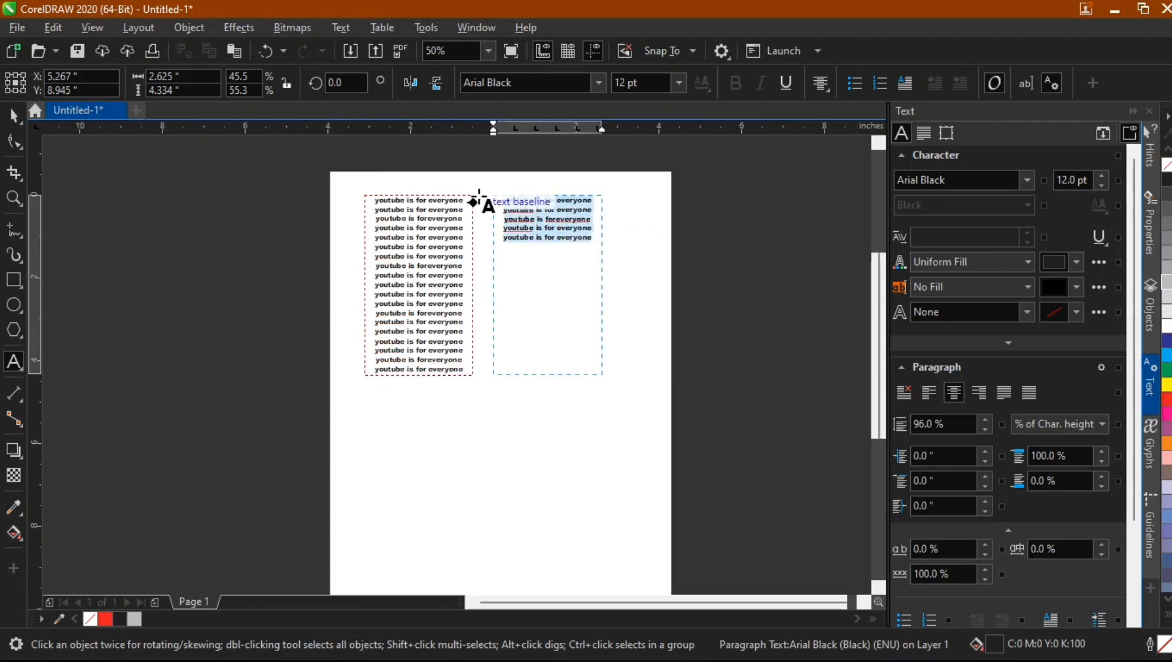
pyautogui.press('Delete')
pyautogui.hotkey('ctrl', 'space')
pyautogui.click(740, 285)
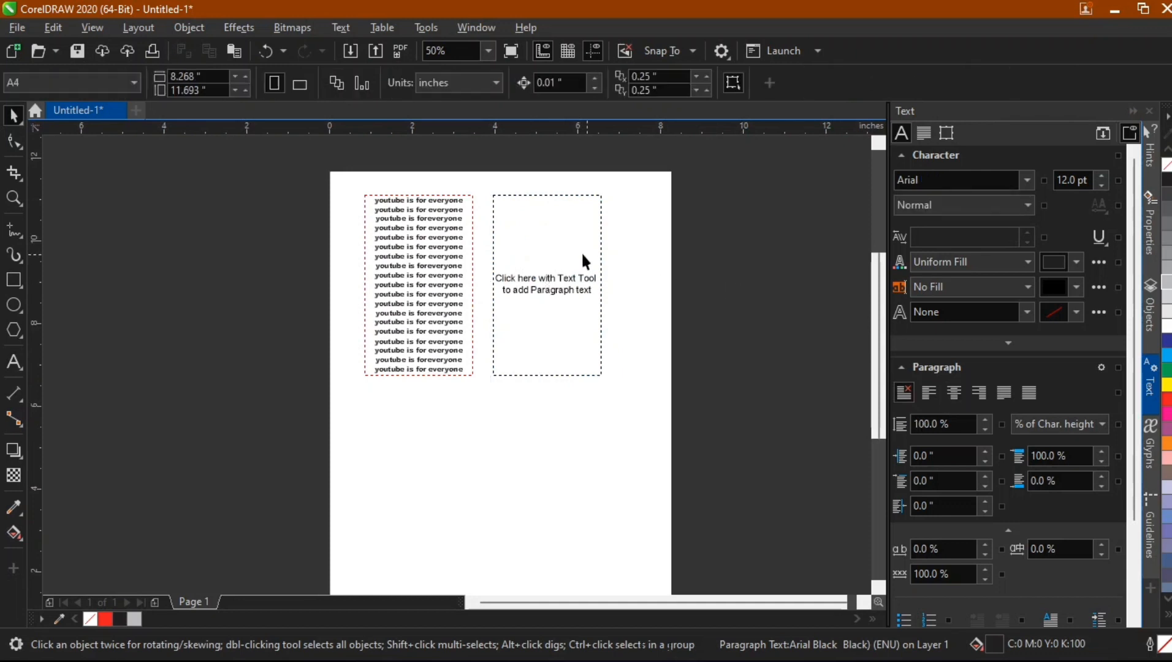
# Extend the overflowing first text frame slightly downward to a height of about 4.39 inches
pyautogui.click(427, 271)
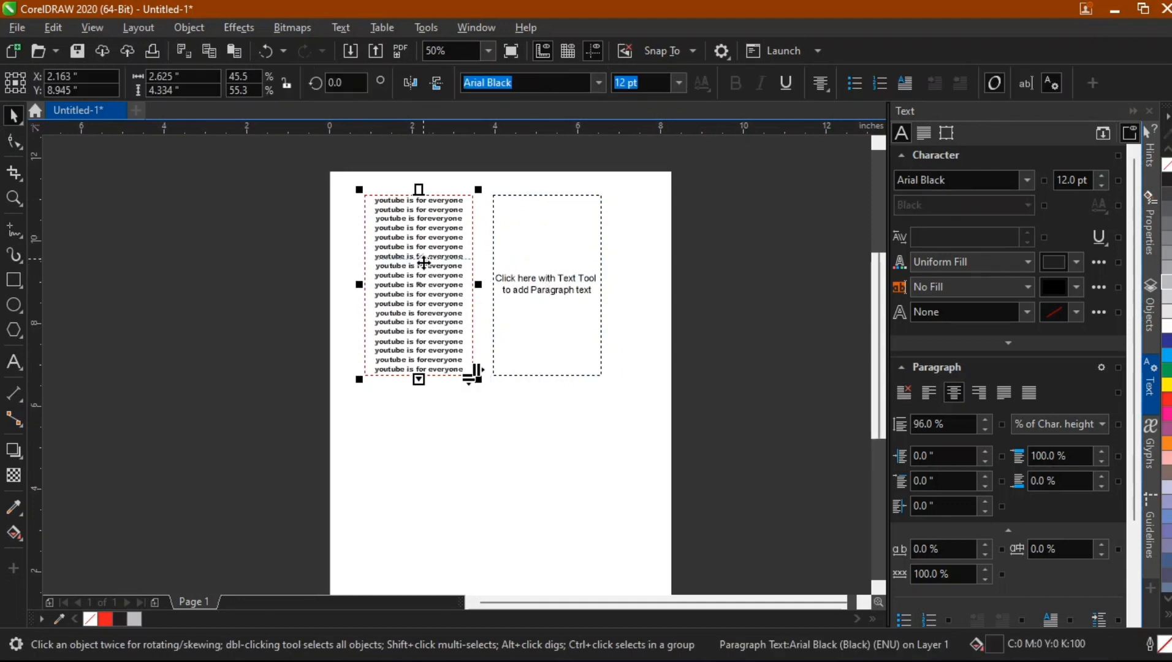
pyautogui.click(560, 274)
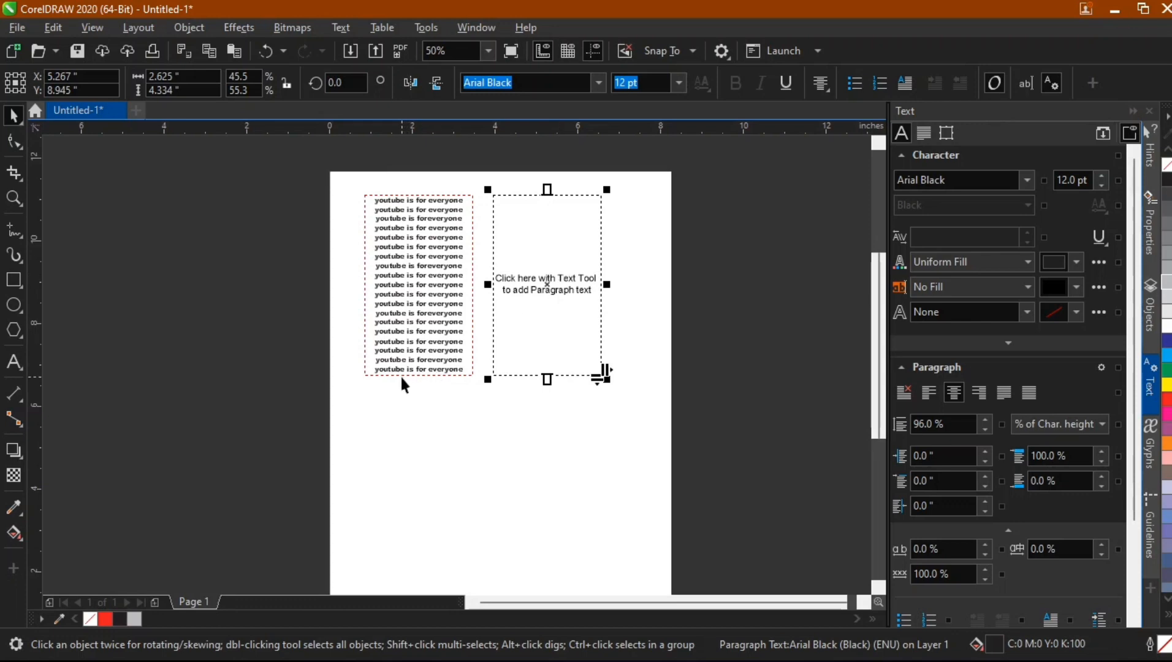
pyautogui.scroll(2, 399, 374)
pyautogui.click(429, 361)
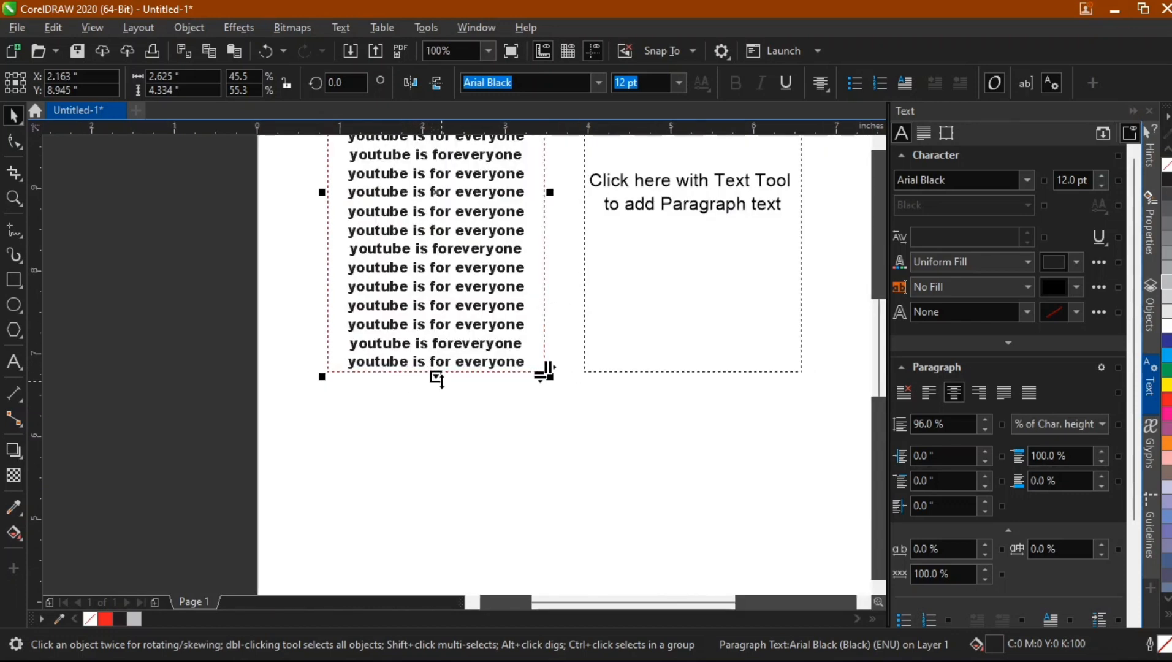
pyautogui.moveTo(436, 378)
pyautogui.mouseDown()
pyautogui.moveTo(434, 521)
pyautogui.moveTo(449, 382)
pyautogui.mouseUp()
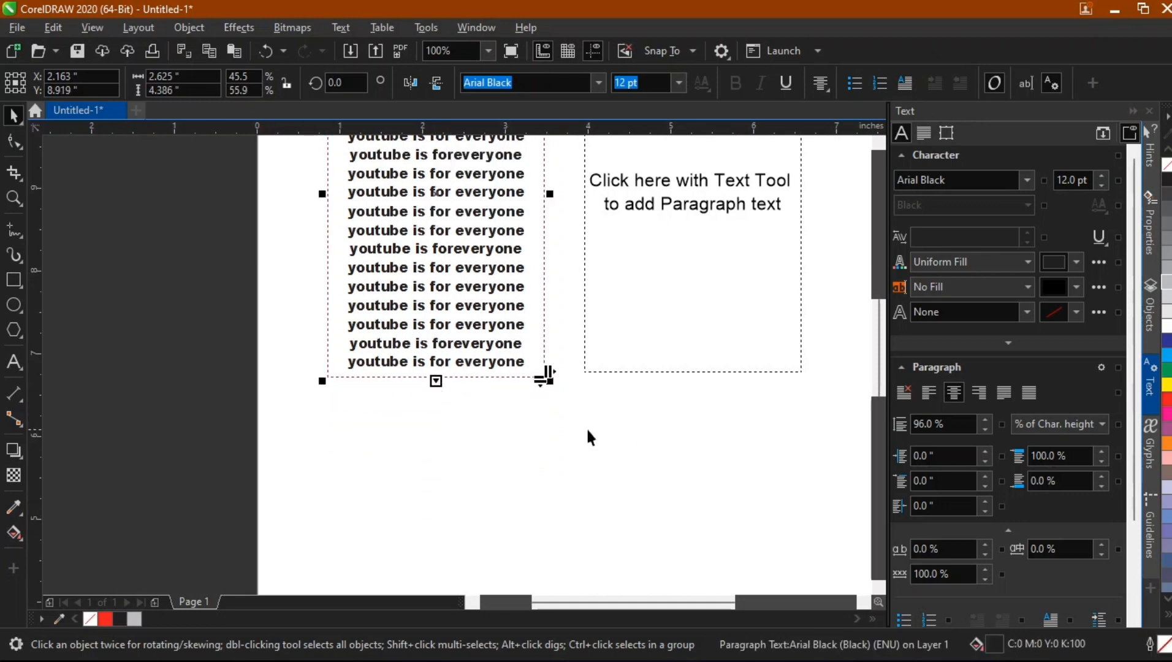
pyautogui.scroll(-1, 394, 339)
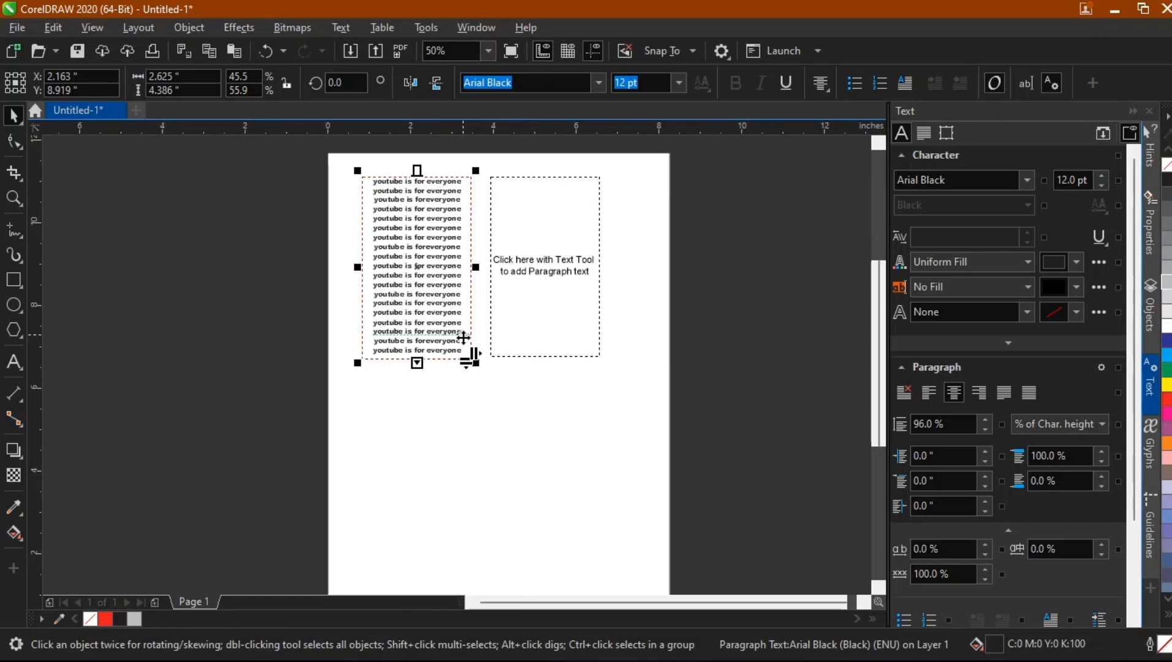
# Link the empty and the overflowing paragraph text frames with the Link command, and undo the link
pyautogui.click(520, 182)
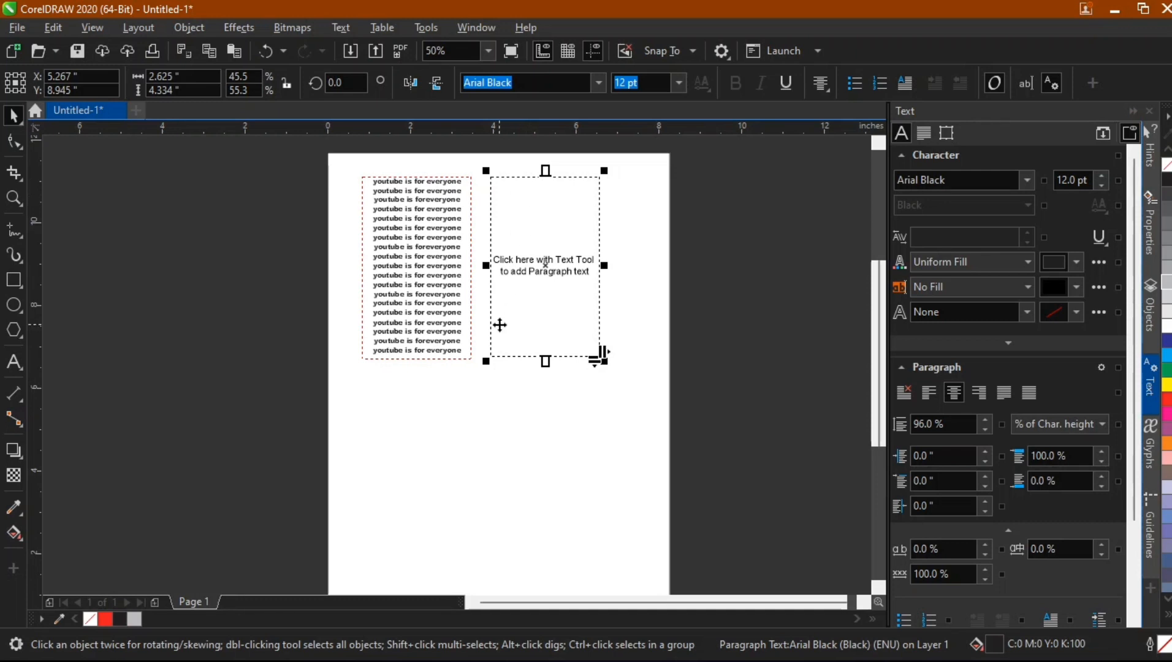
pyautogui.keyDown('shift'); pyautogui.click(431, 255); pyautogui.keyUp('shift')
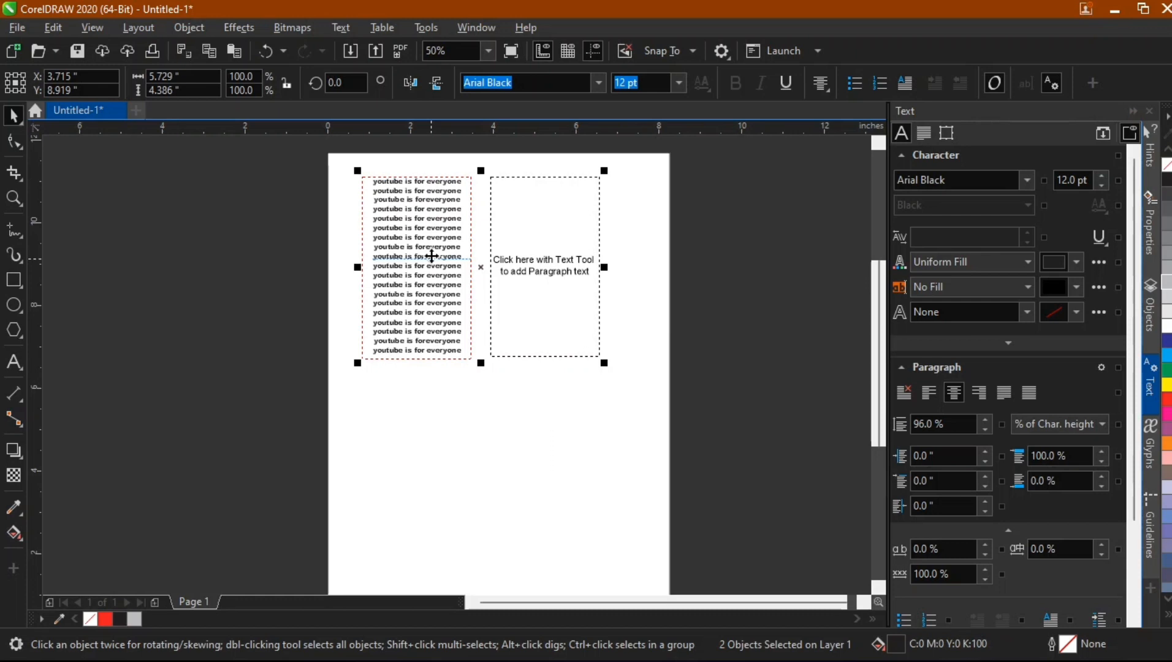
pyautogui.click(341, 27)
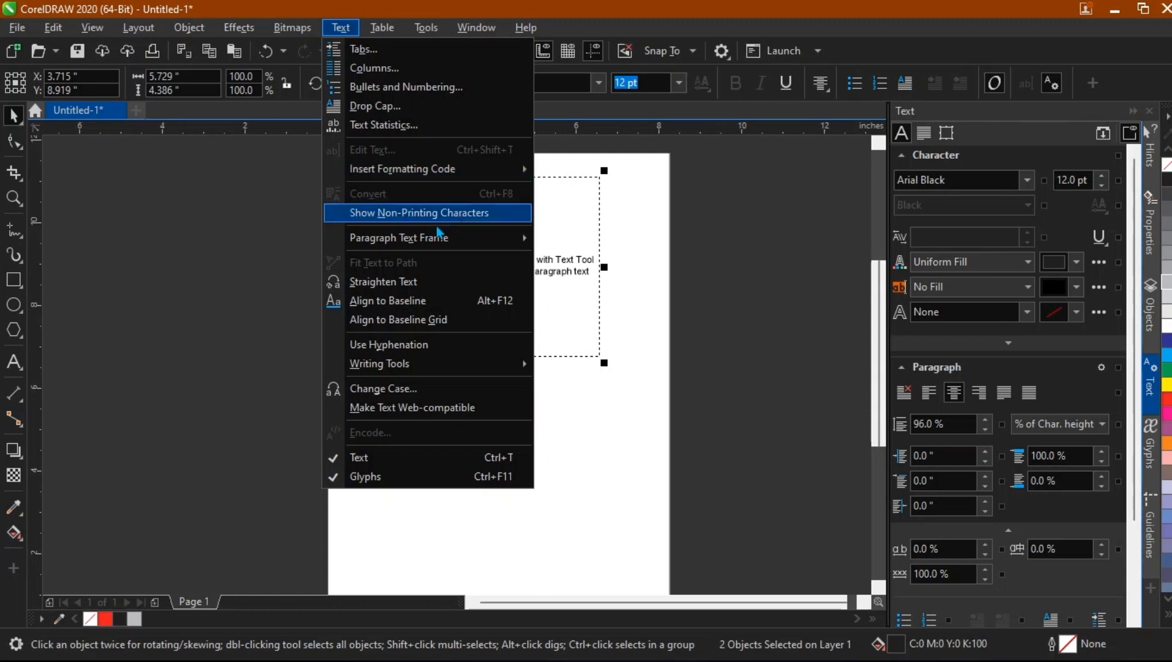
pyautogui.moveTo(417, 246)
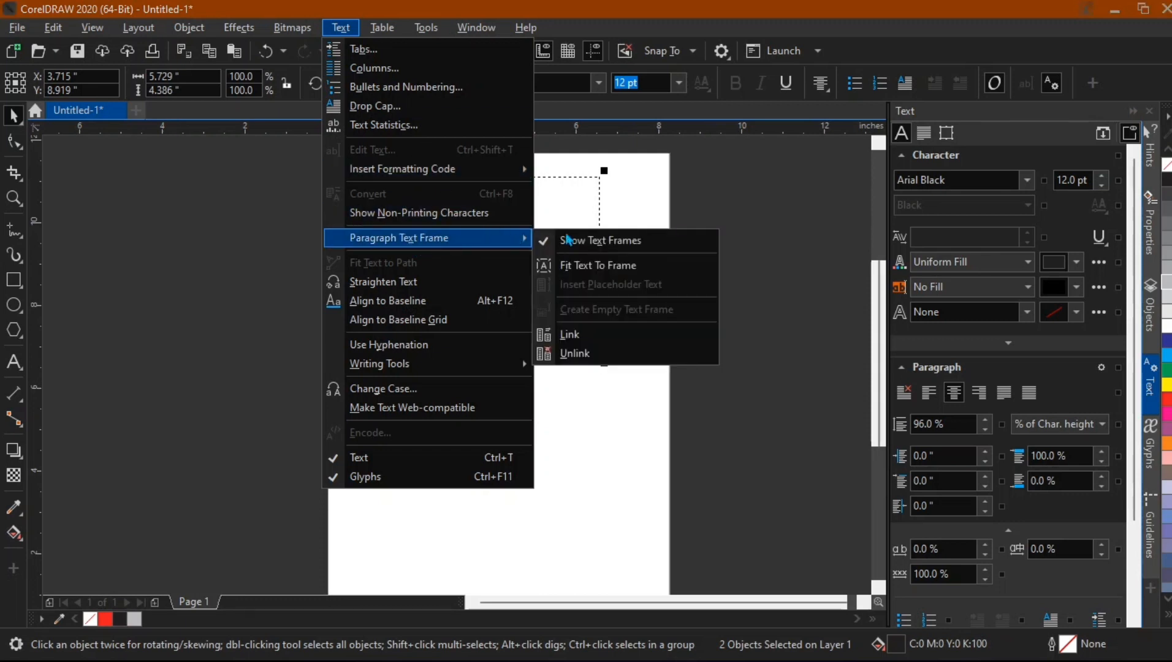
pyautogui.click(568, 338)
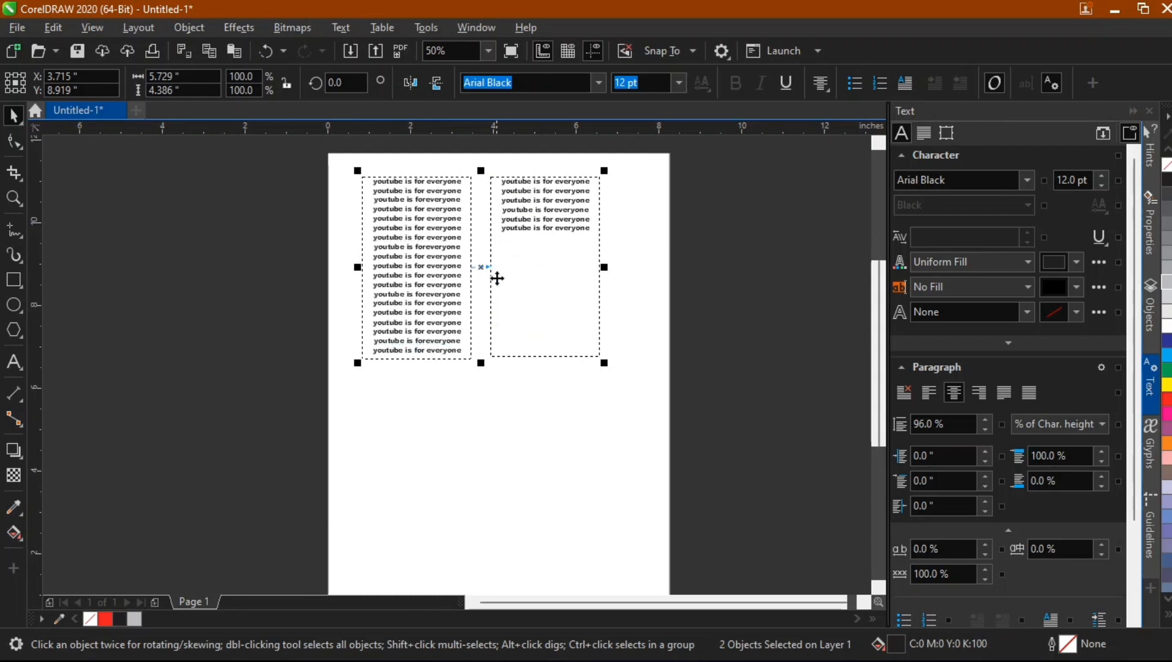
pyautogui.hotkey('ctrl', 'z')
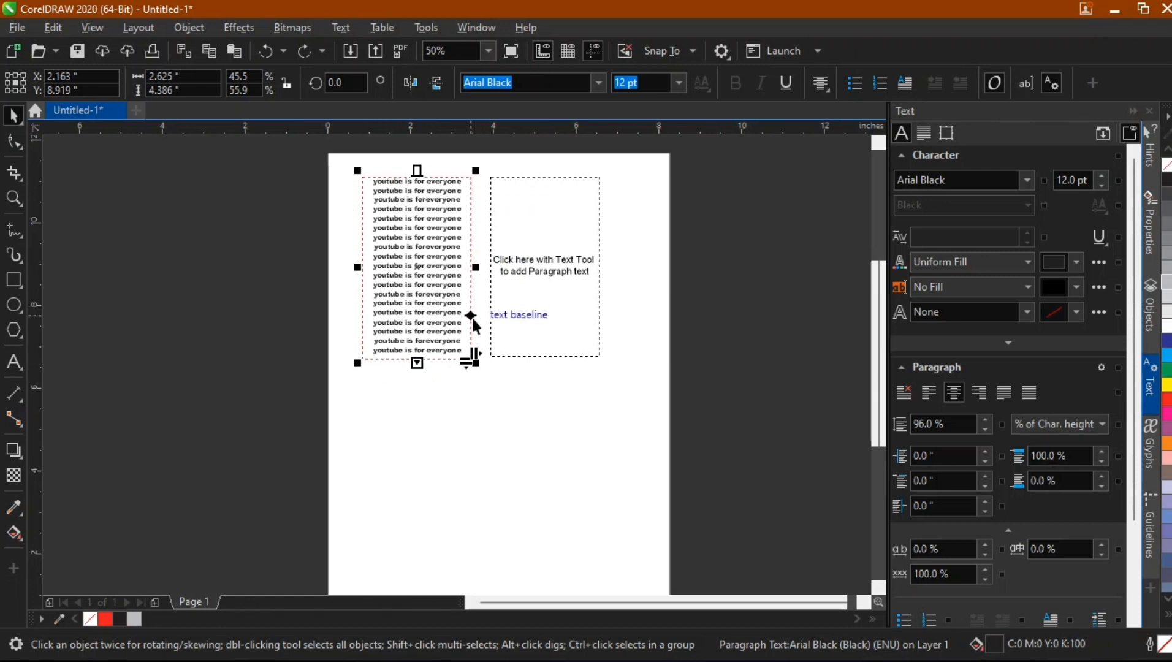
# Flow the first frame's overflow text directly into the empty second frame from its overflow handle, and deselect the frames
pyautogui.click(417, 362)
pyautogui.click(544, 270)
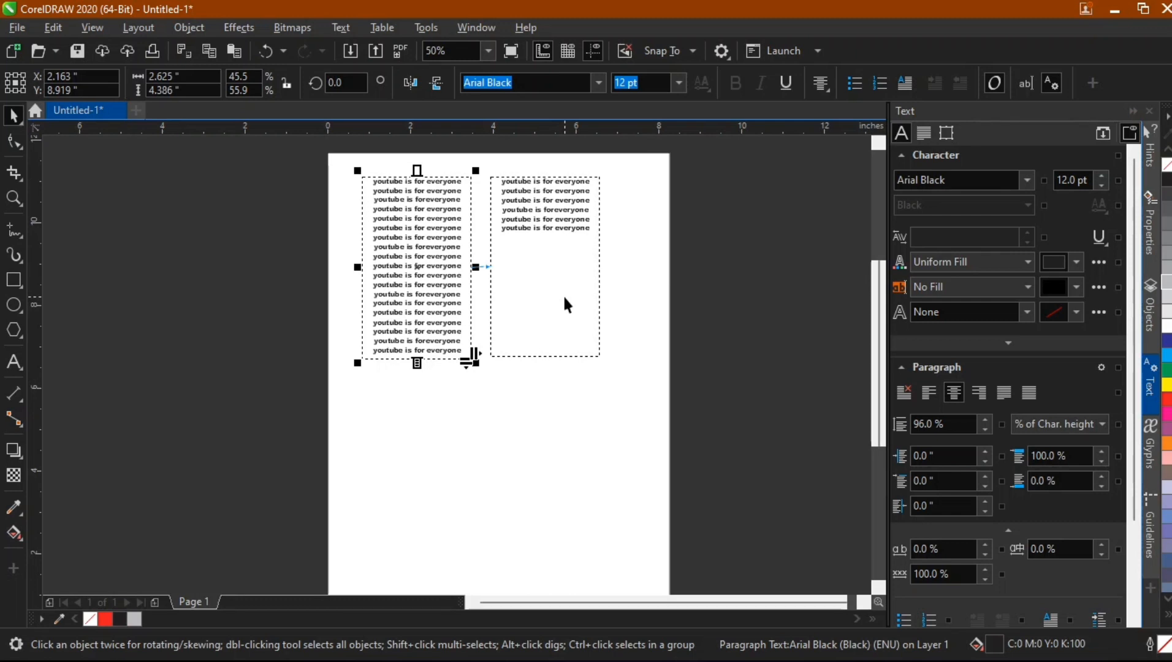
pyautogui.click(219, 353)
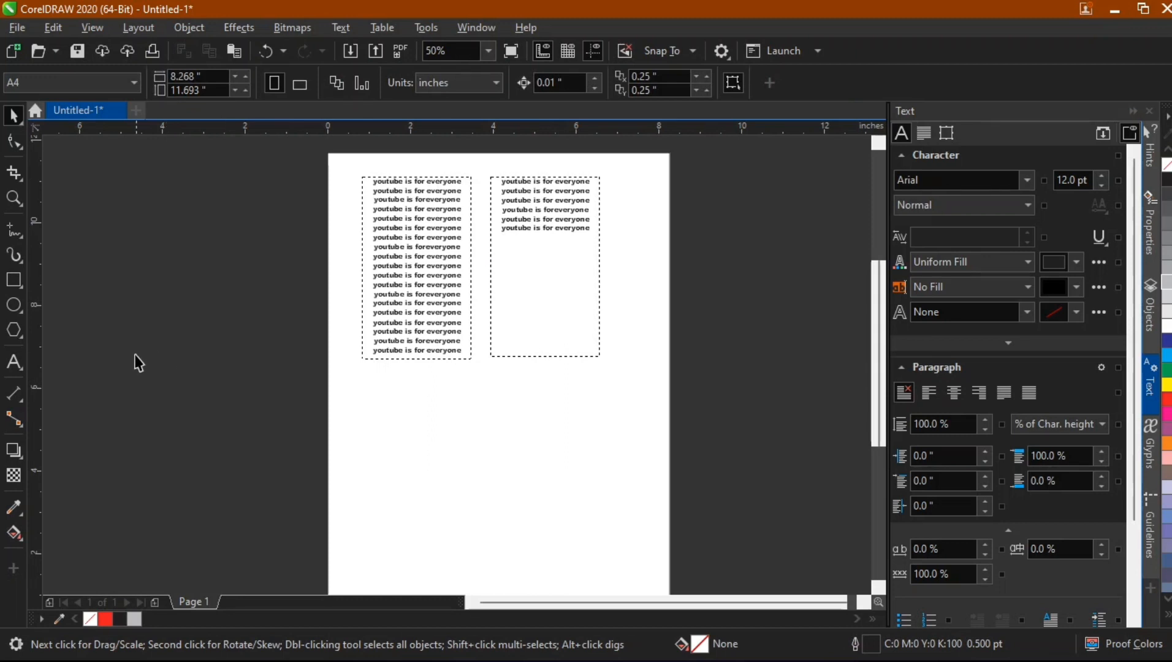
# Draw a circle about 3.5 inches in diameter below the first text frame, and delete the page-sized rectangle
pyautogui.click(14, 305)
pyautogui.moveTo(368, 390); pyautogui.dragTo(513, 513)
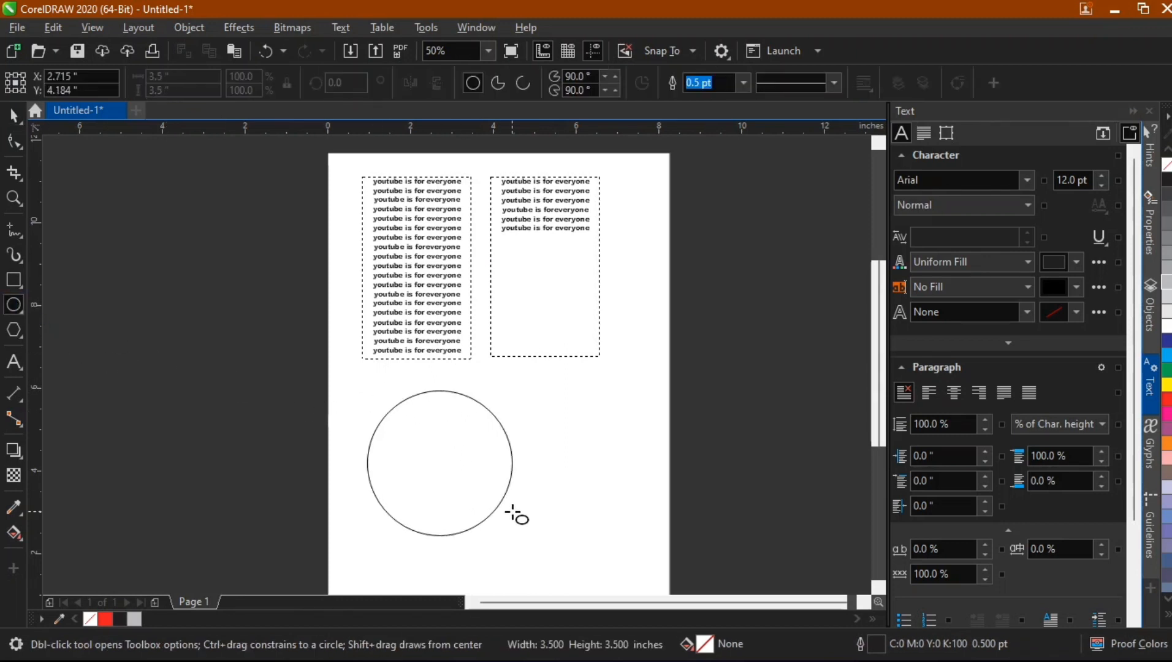
pyautogui.press('space')
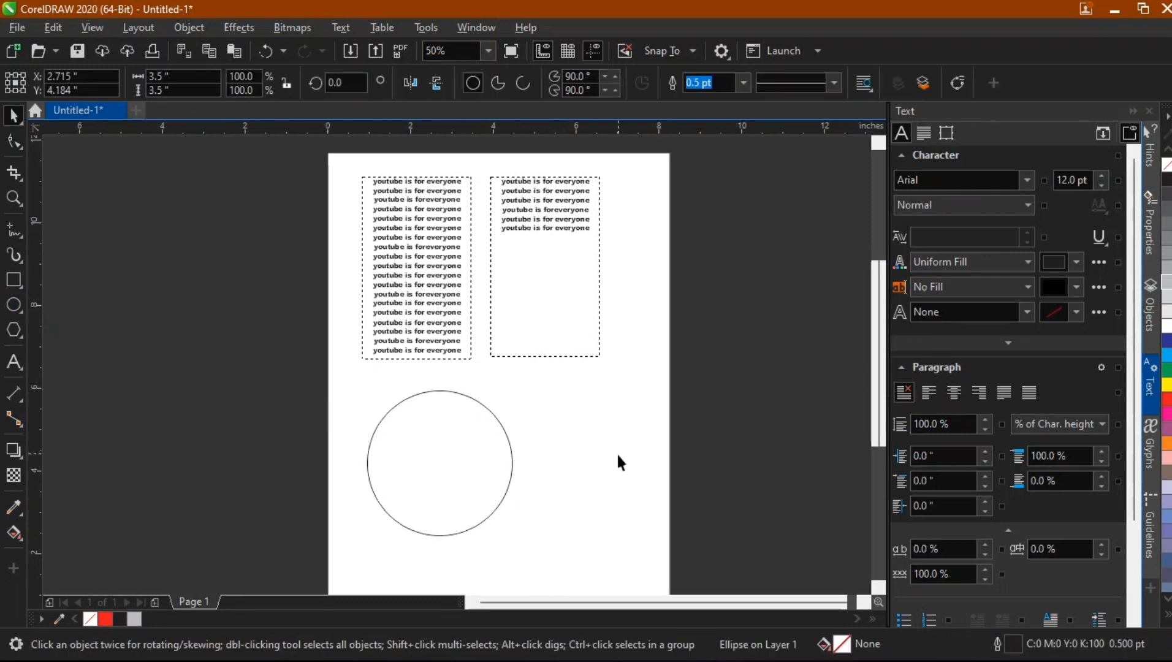
pyautogui.click(616, 451)
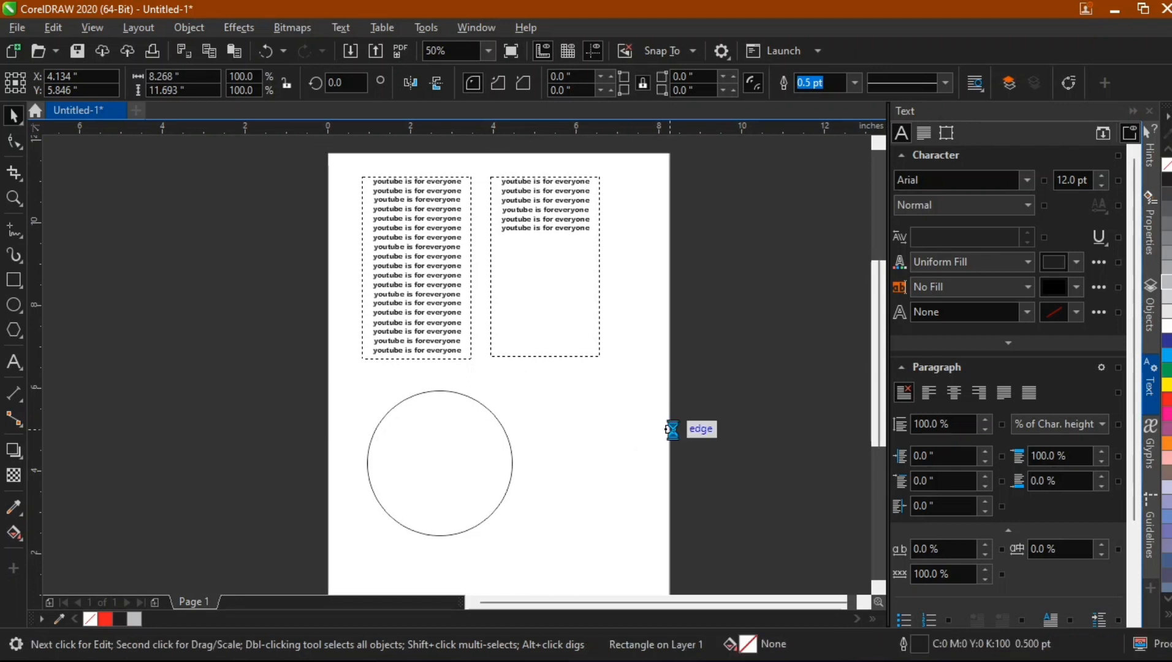
pyautogui.press('Delete')
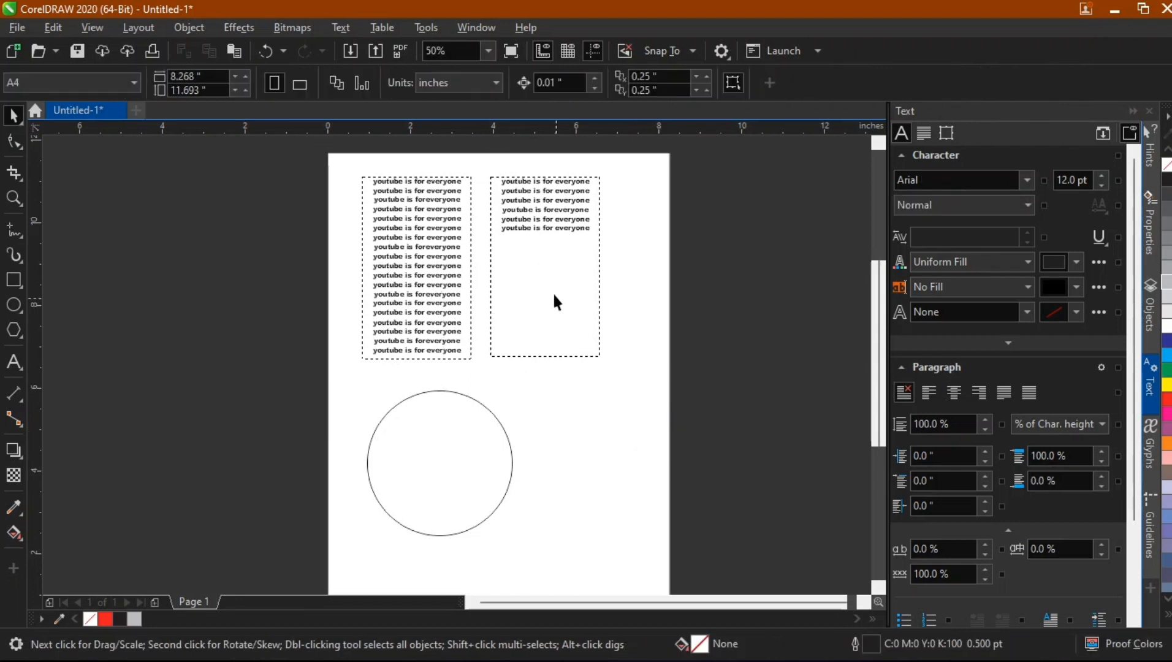
# Copy one "youtube is foreveryone" line from the first frame and paste it as artistic text beside the circle
pyautogui.doubleClick(456, 340)
pyautogui.moveTo(459, 341); pyautogui.dragTo(348, 340)
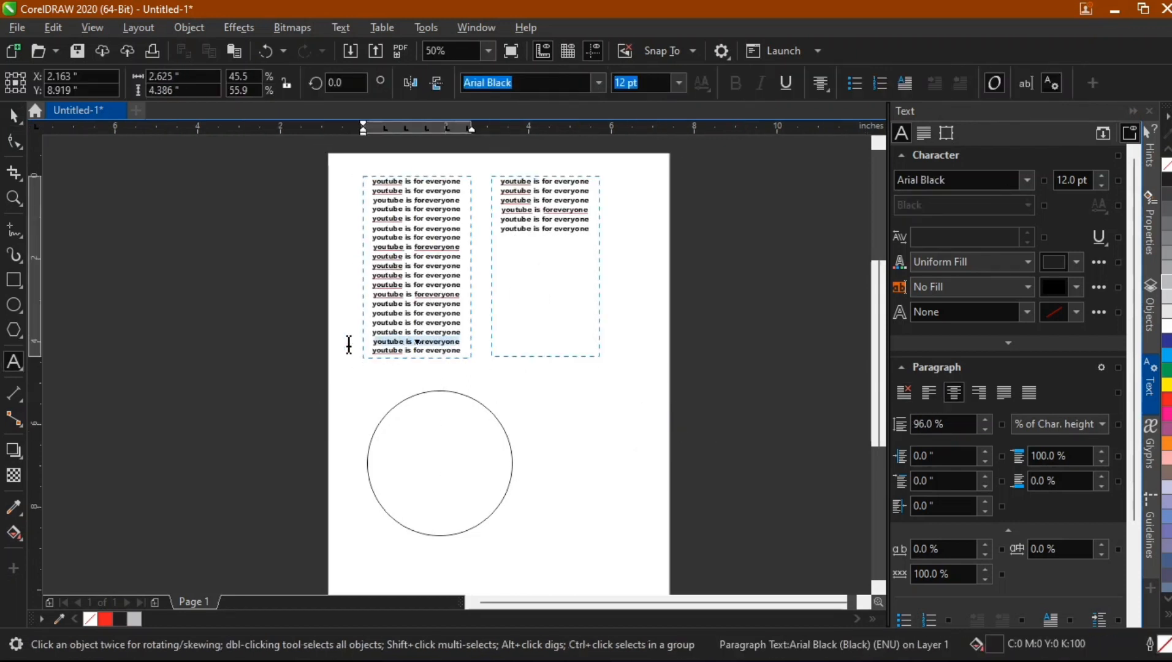
pyautogui.hotkey('ctrl', 'c')
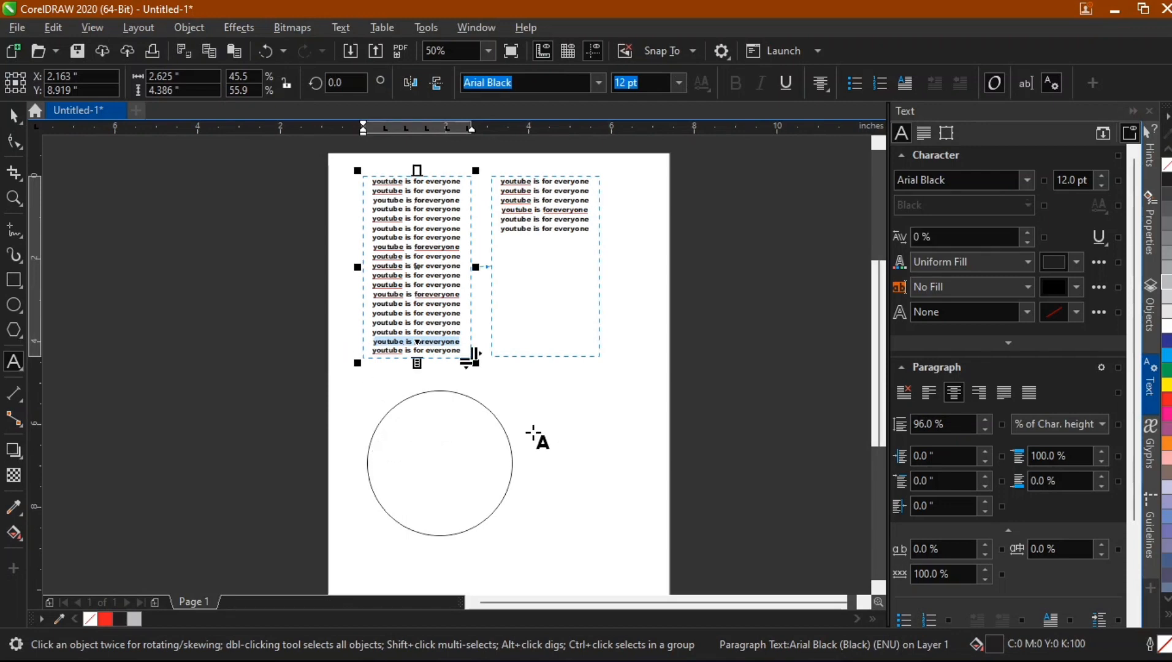
pyautogui.click(573, 416)
pyautogui.hotkey('ctrl', 'v')
pyautogui.hotkey('ctrl', 'a')
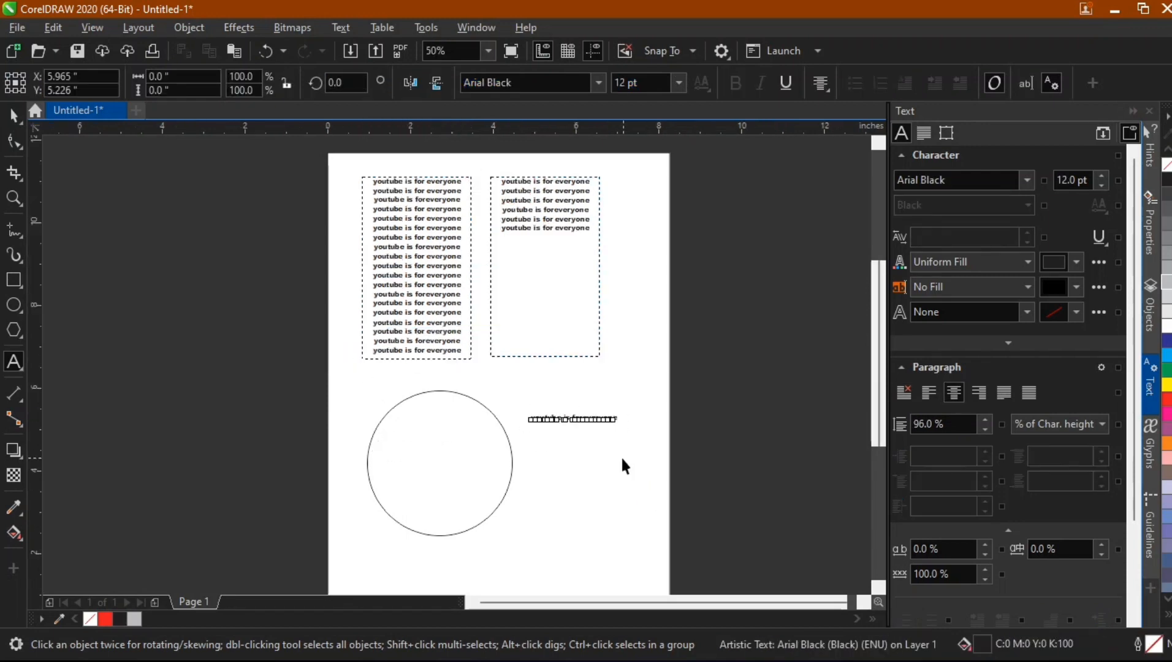
# Enlarge the pasted artistic text to about 42 pt and shorten it to the single word "youtube"
pyautogui.hotkey('ctrl', 'space')
pyautogui.moveTo(622, 430); pyautogui.dragTo(733, 522)
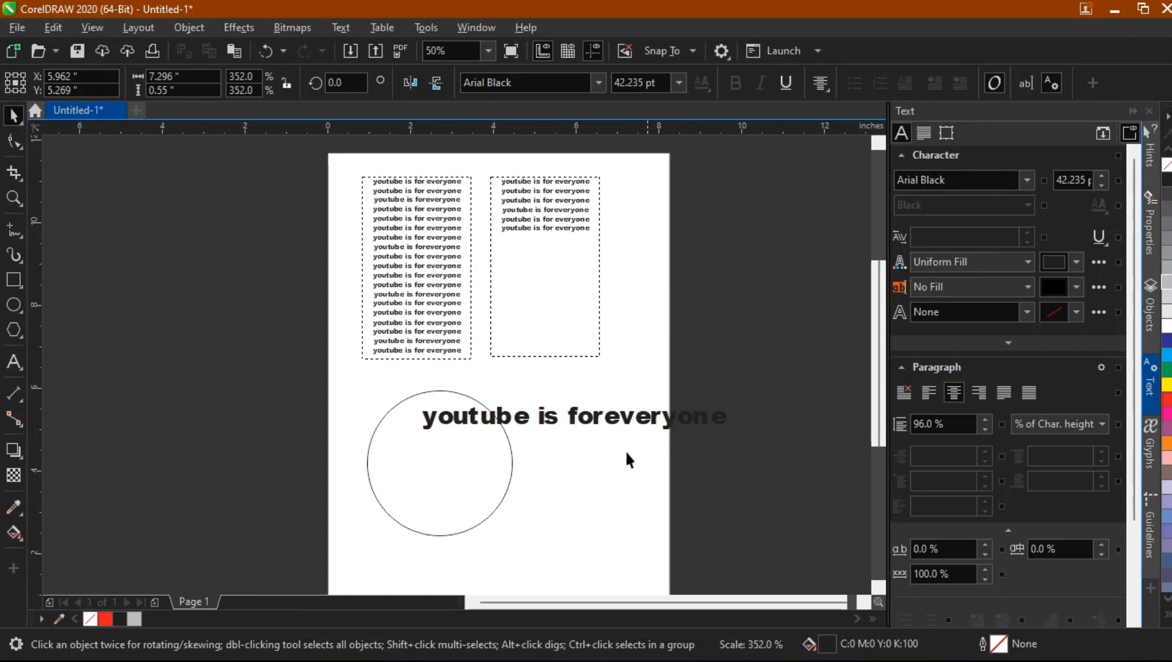
pyautogui.doubleClick(539, 418)
pyautogui.click(539, 418)
pyautogui.doubleClick(539, 418)
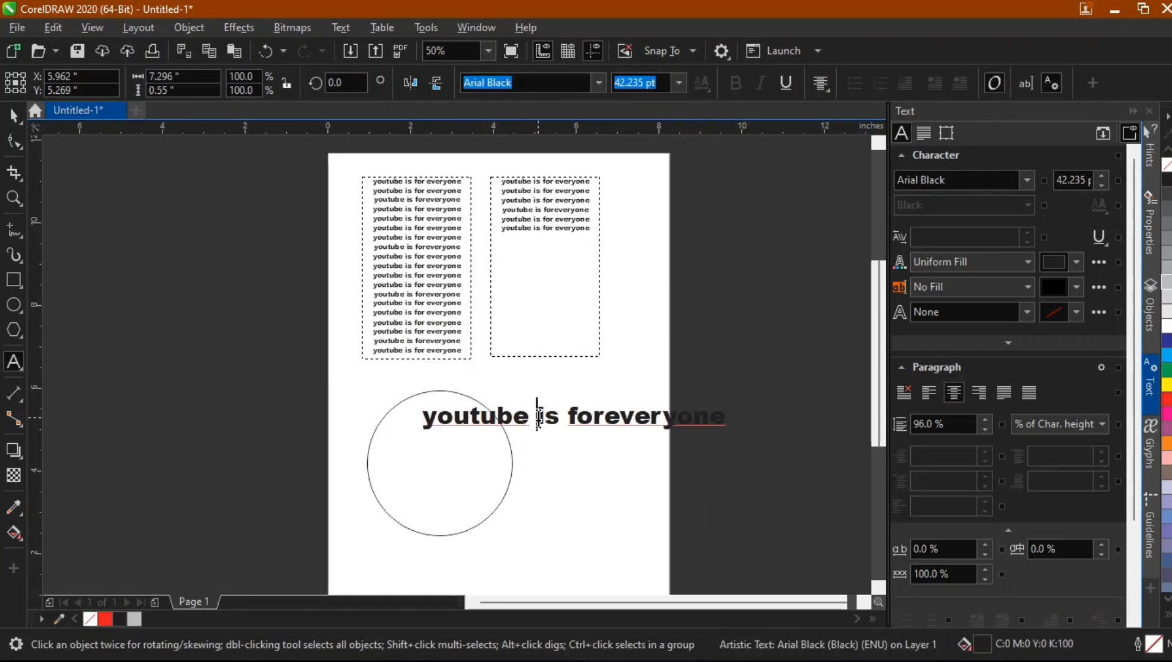
pyautogui.moveTo(538, 418); pyautogui.dragTo(751, 437)
pyautogui.press('Delete')
pyautogui.press('BackSpace')
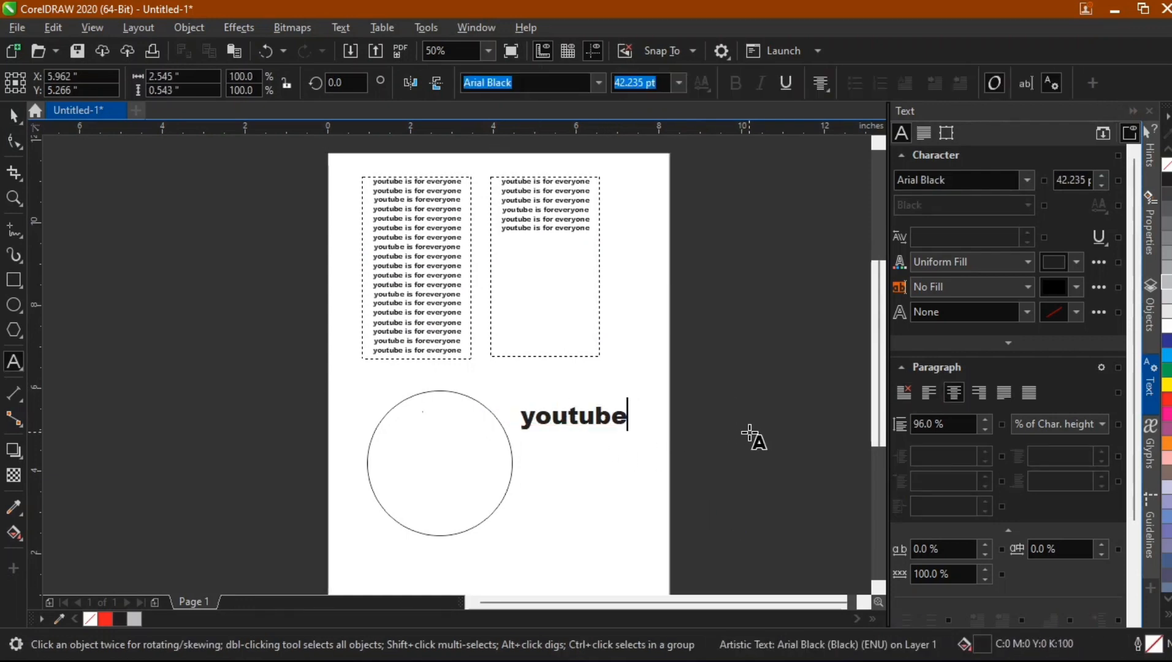
pyautogui.hotkey('ctrl', 'space')
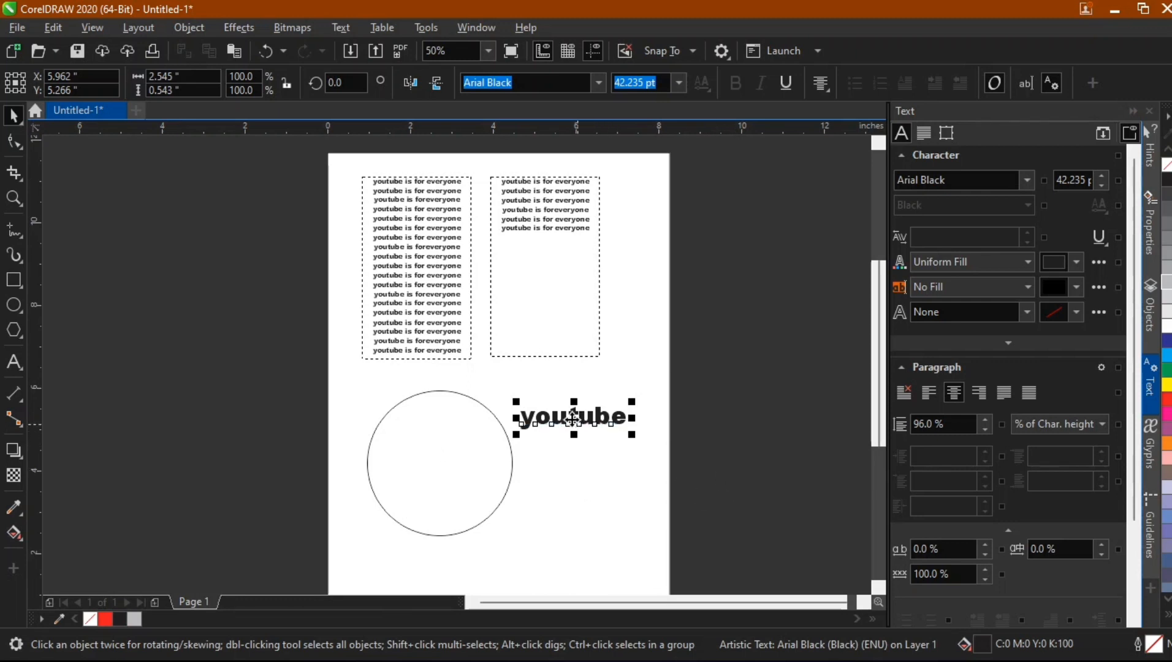
# Fit the "youtube" text to the top of the circle's path, using the first text orientation style
pyautogui.moveTo(573, 418); pyautogui.dragTo(439, 390)
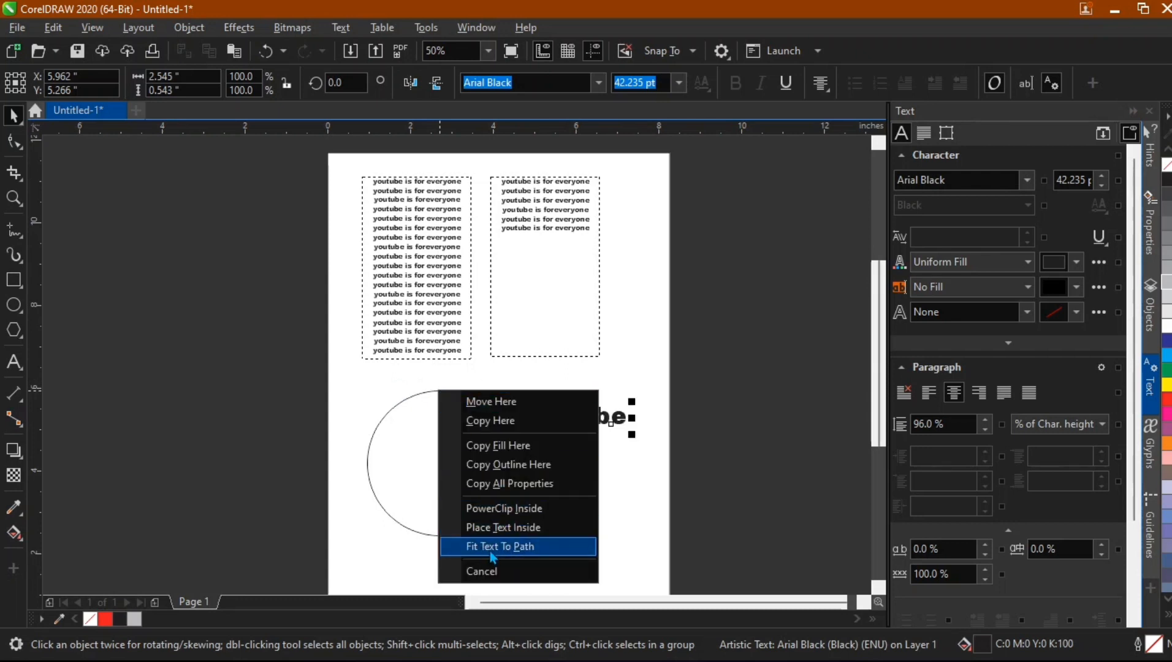
pyautogui.click(527, 546)
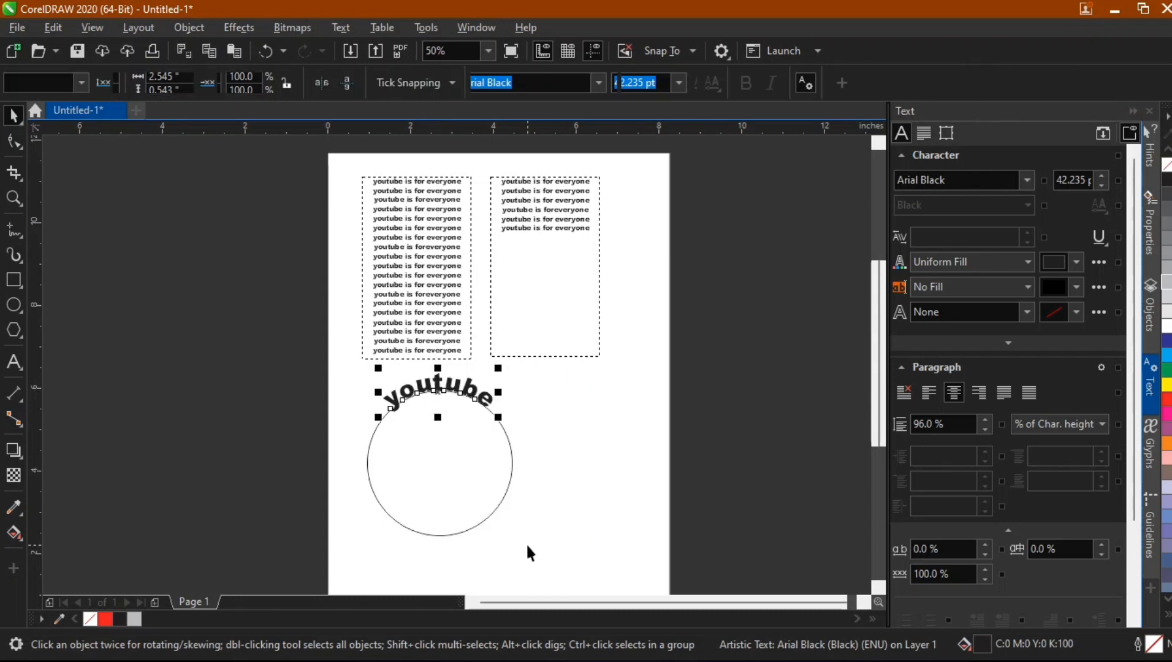
pyautogui.click(764, 370)
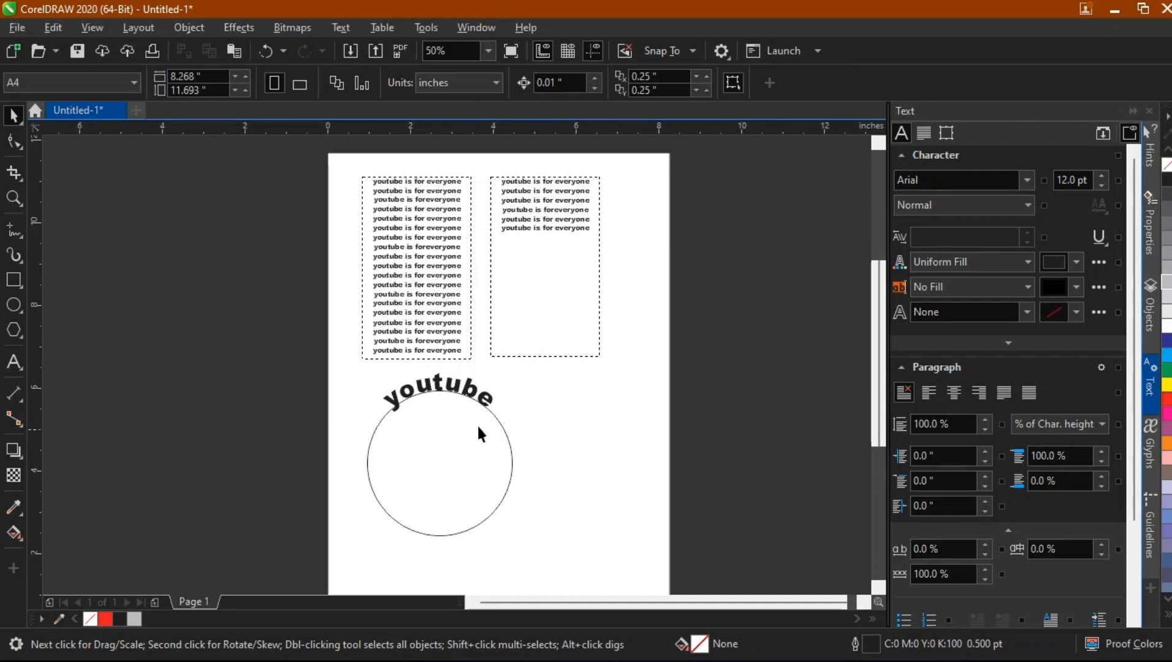
pyautogui.click(448, 385)
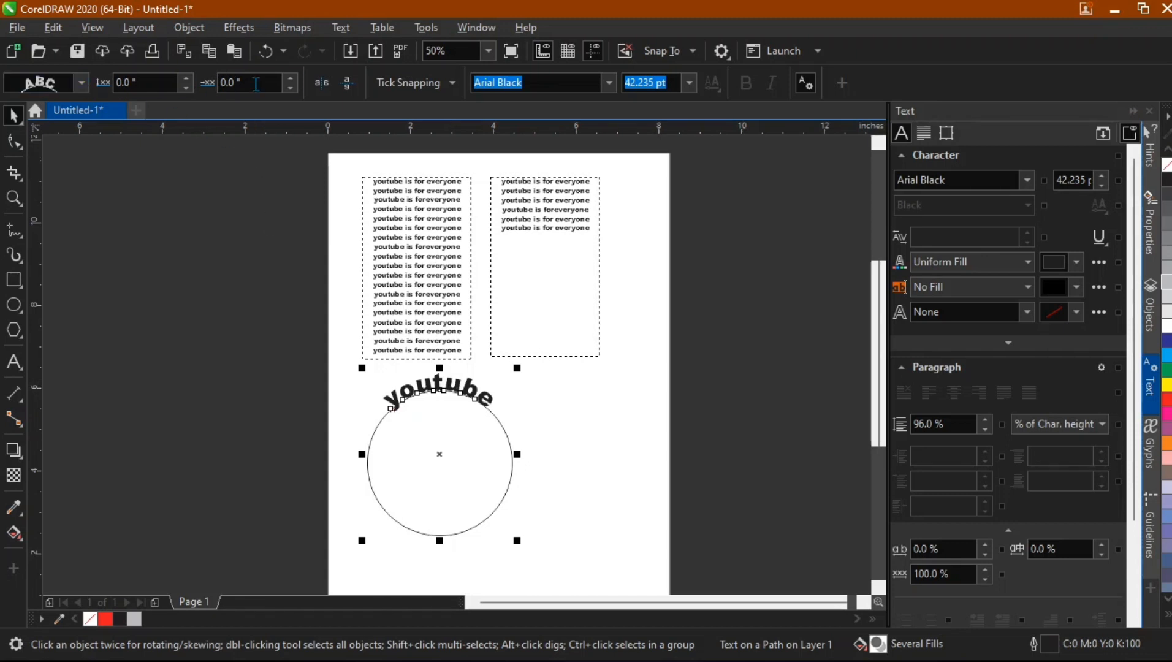
pyautogui.click(81, 83)
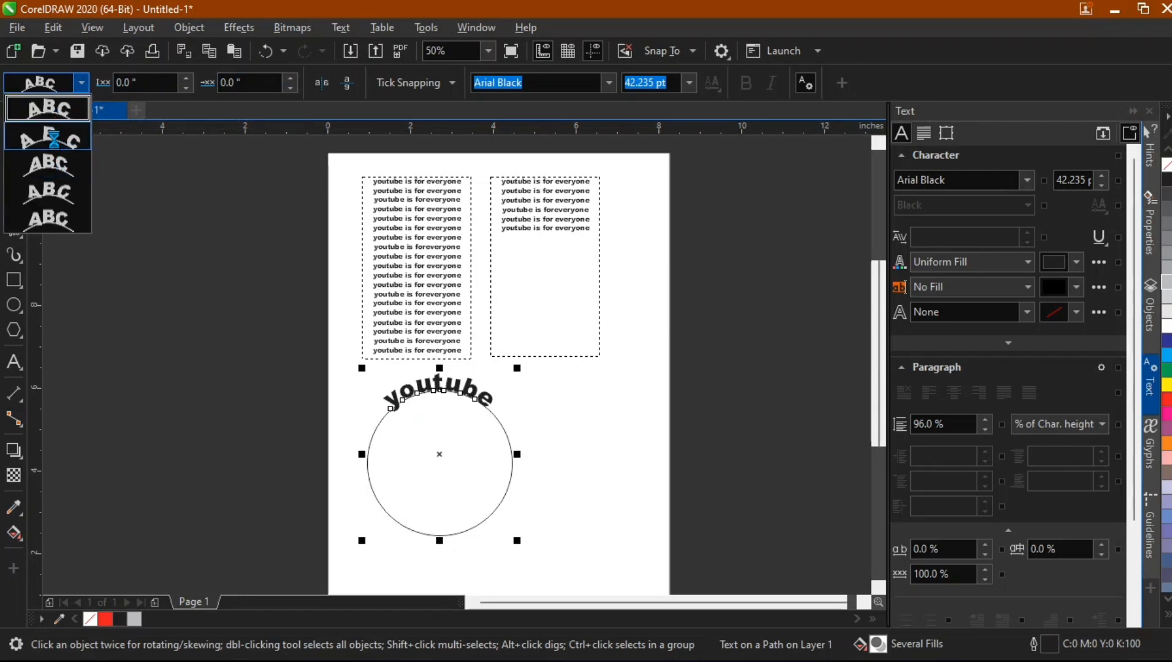
pyautogui.click(44, 113)
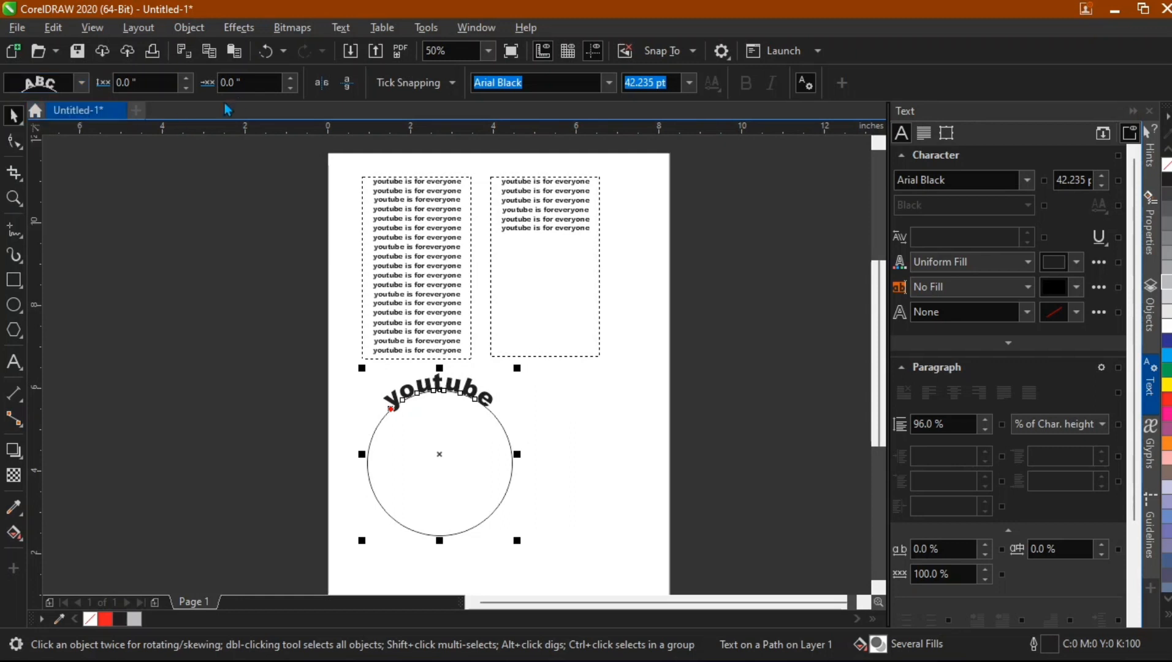
# Set the curved text's distance from the path to -0.7 inches
pyautogui.click(190, 89)
pyautogui.click(189, 88)
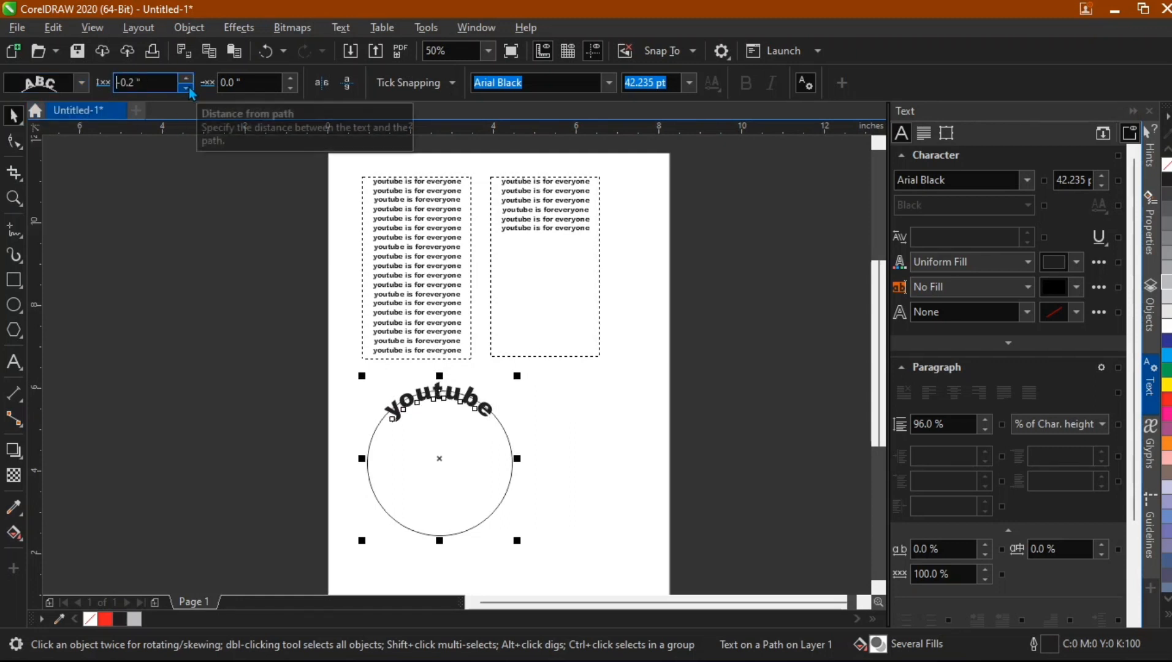
pyautogui.click(189, 89)
pyautogui.click(189, 89)
pyautogui.click(189, 89)
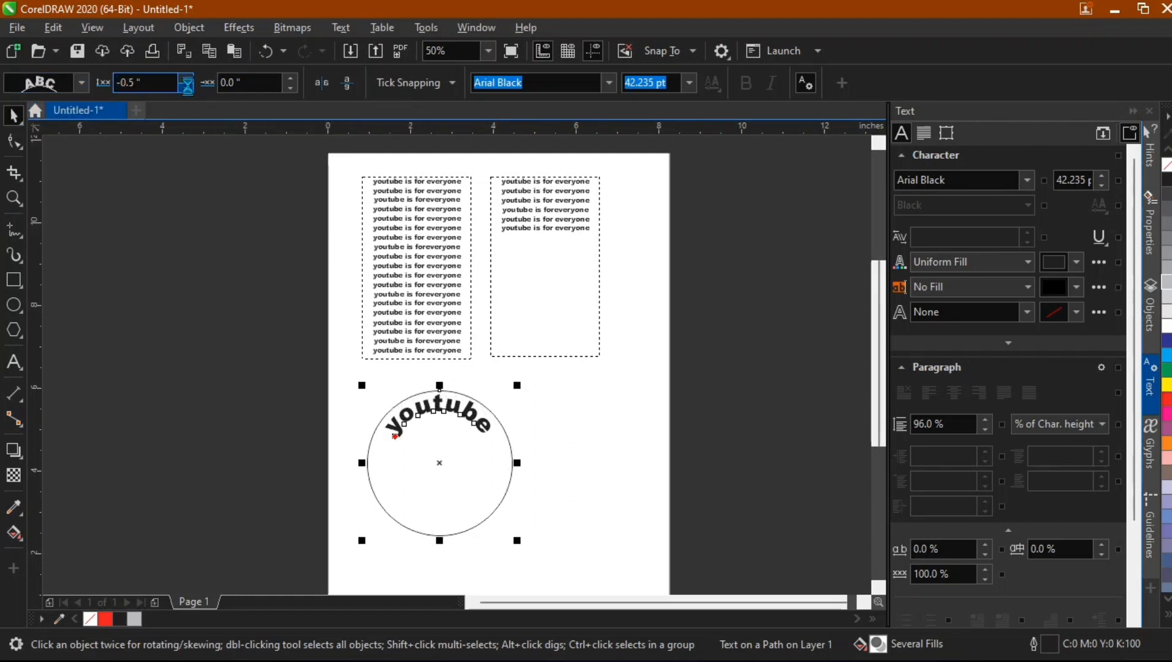
pyautogui.click(190, 89)
pyautogui.click(189, 89)
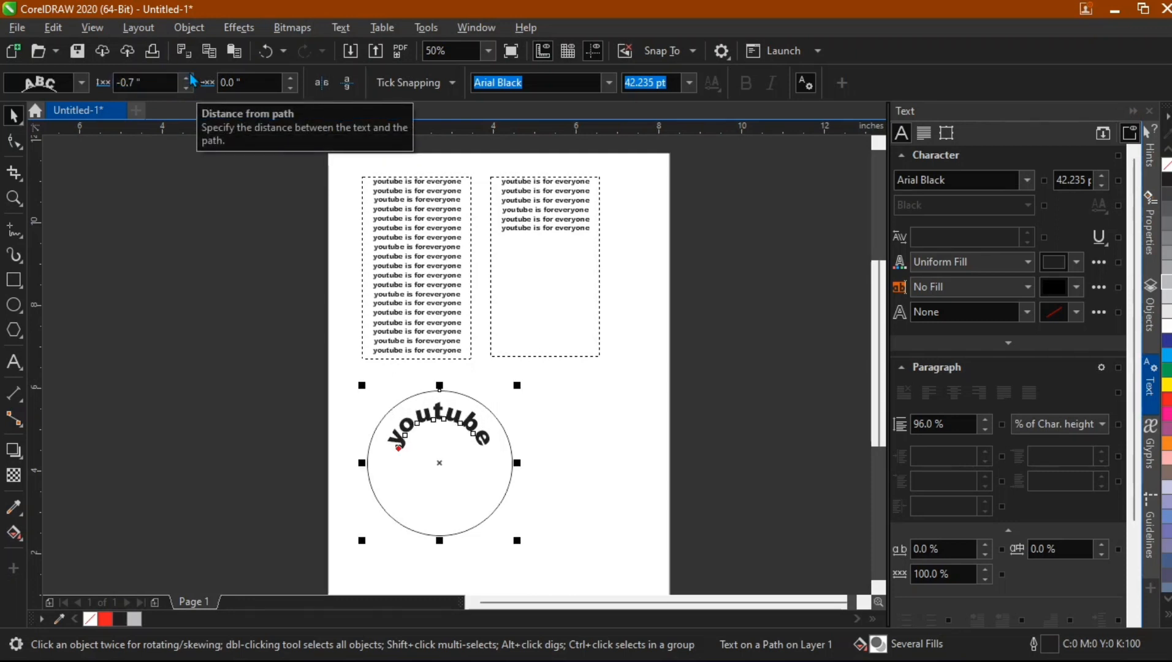
# Set the curved text's distance from the path to -0.35 inches
pyautogui.click(190, 78)
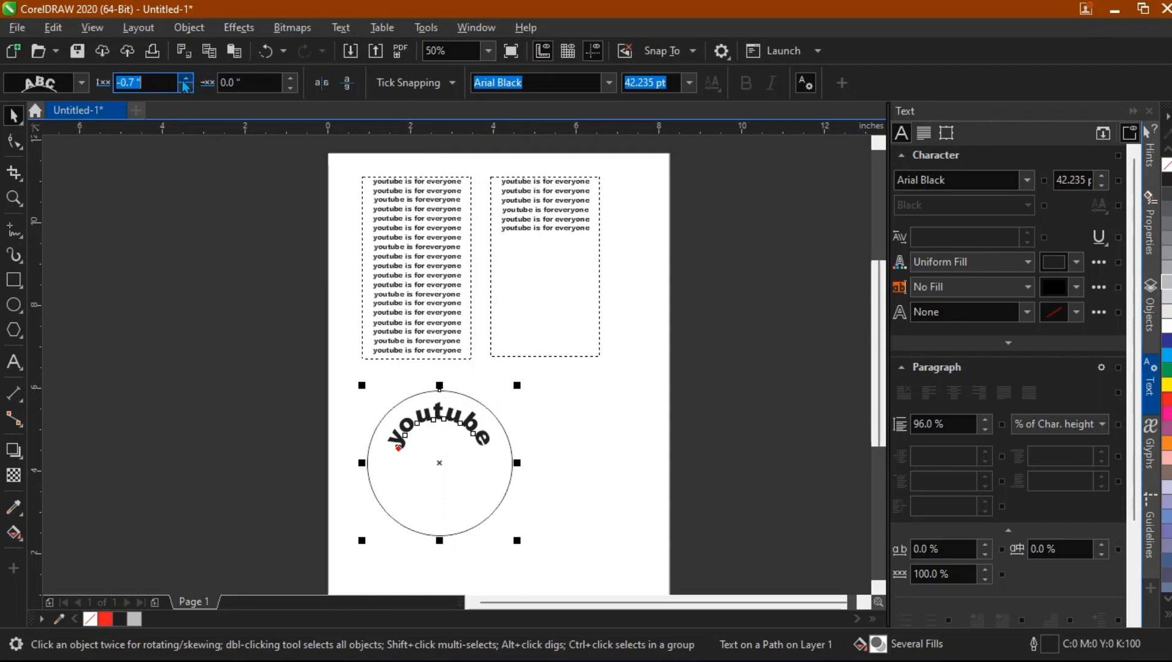
pyautogui.click(185, 78)
pyautogui.click(185, 79)
pyautogui.click(183, 79)
pyautogui.click(184, 81)
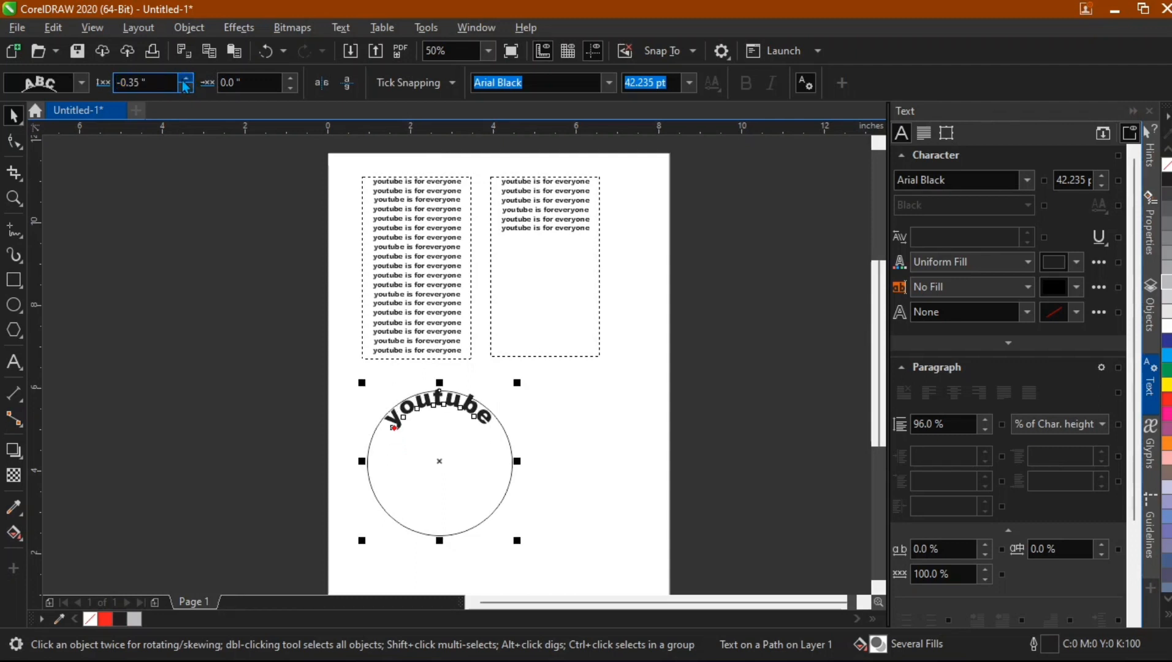
# Set the text's offset along the circle to 4.35 inches so it sits along the lower inside edge
pyautogui.click(291, 79)
pyautogui.click(289, 81)
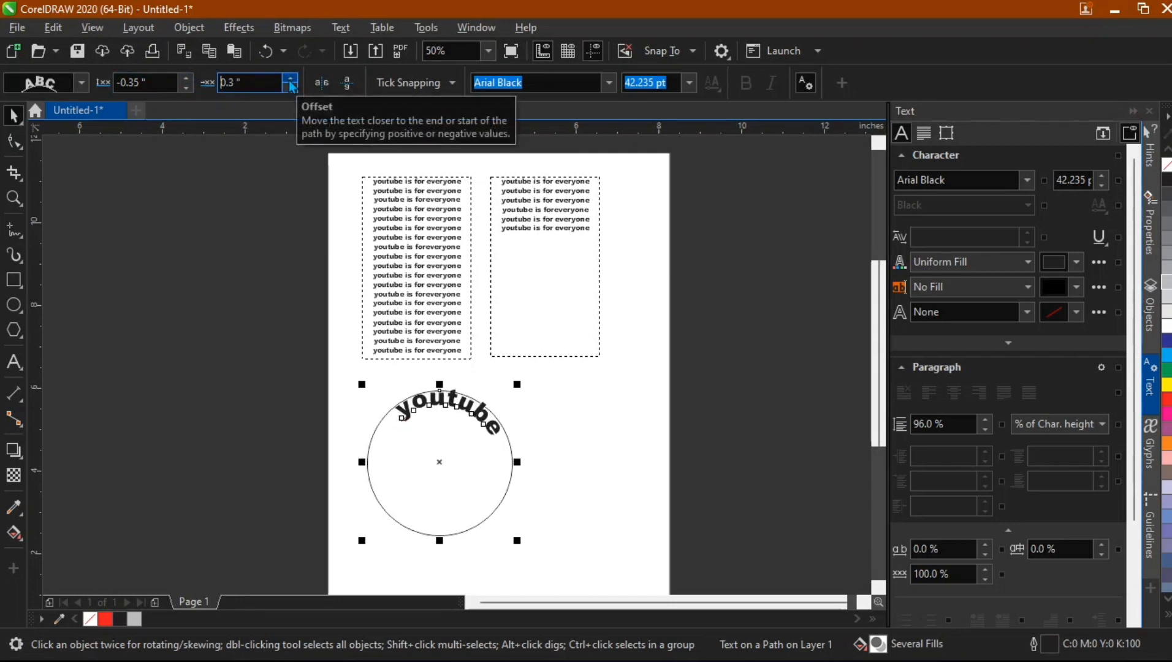
pyautogui.click(289, 81)
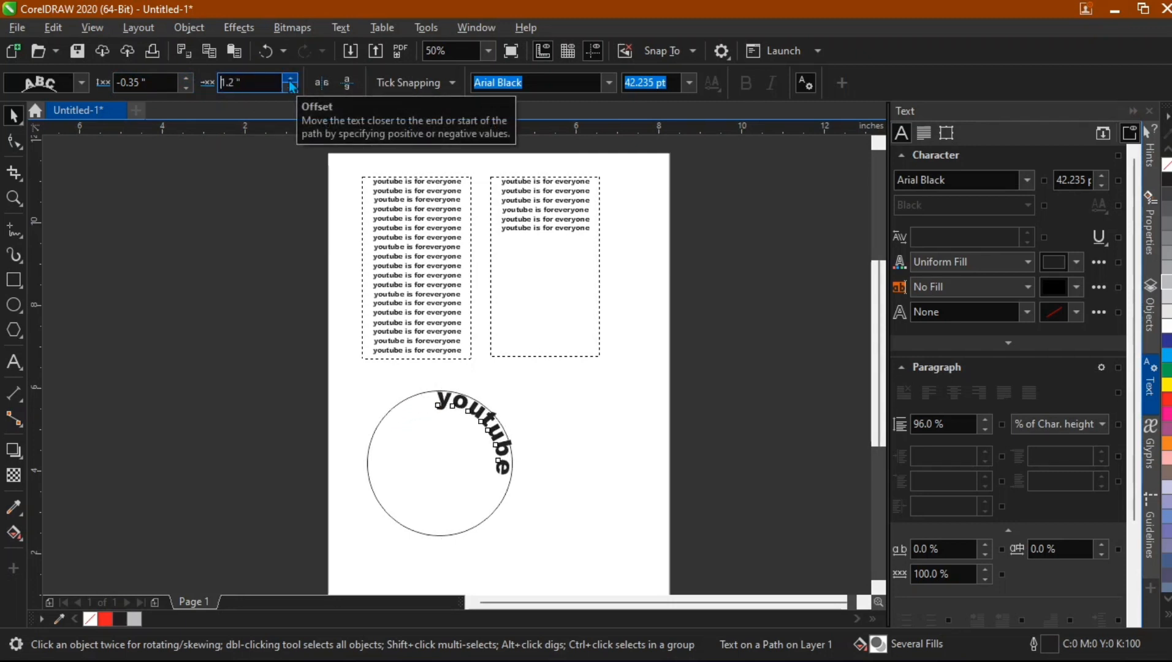
pyautogui.click(291, 82)
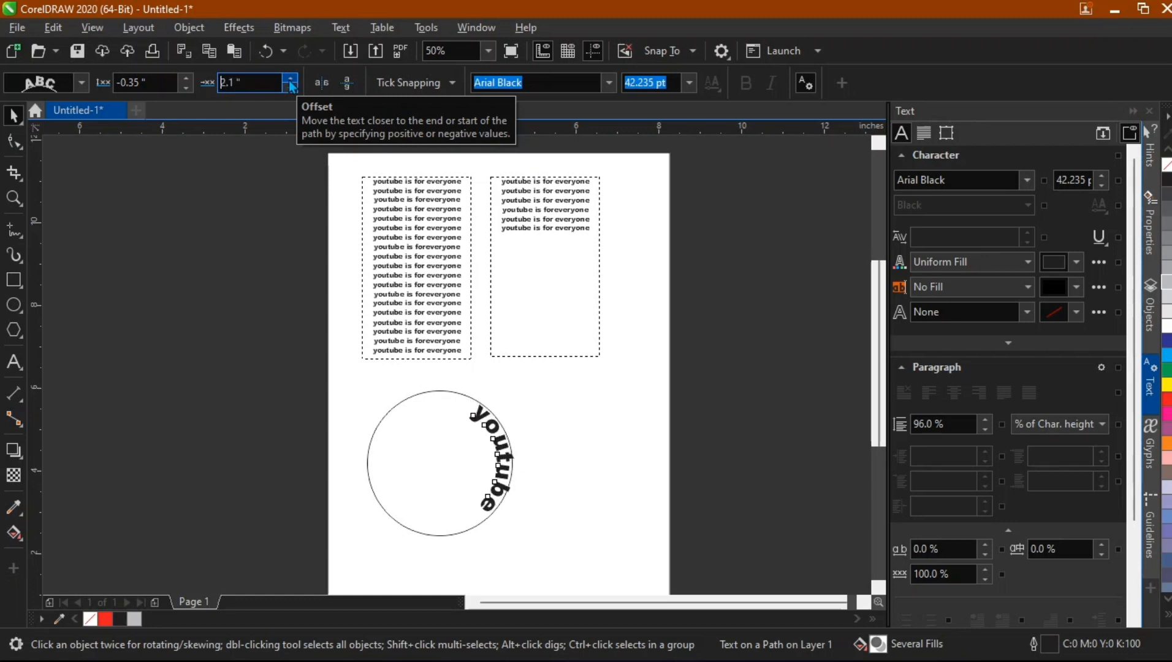
pyautogui.click(290, 82)
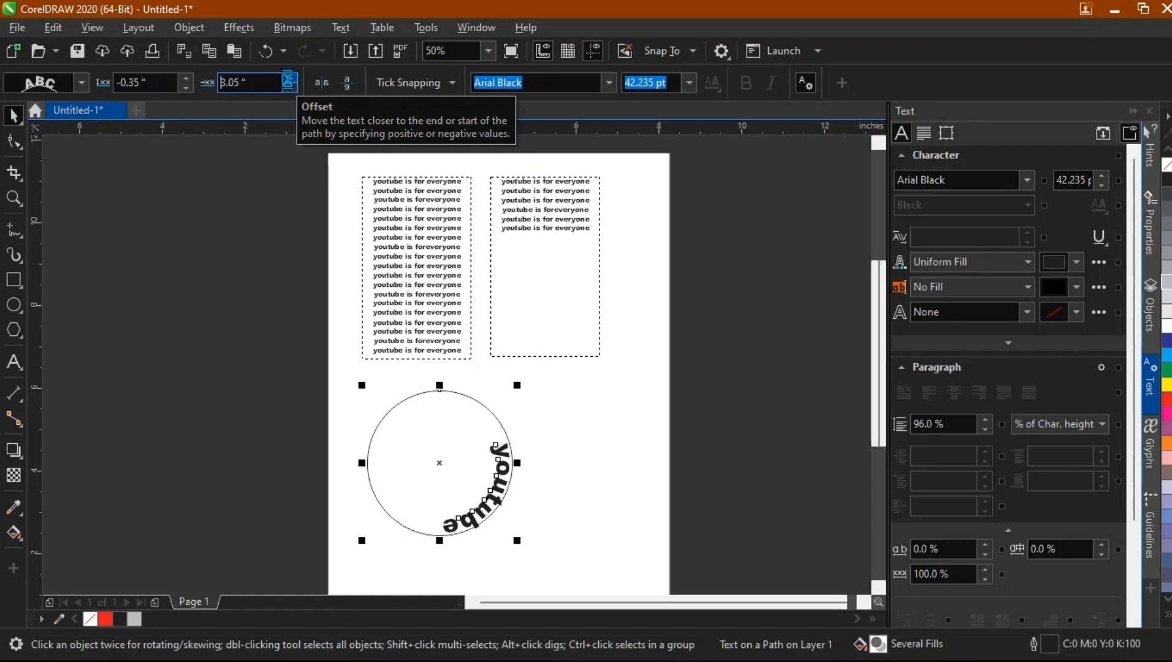
pyautogui.click(290, 82)
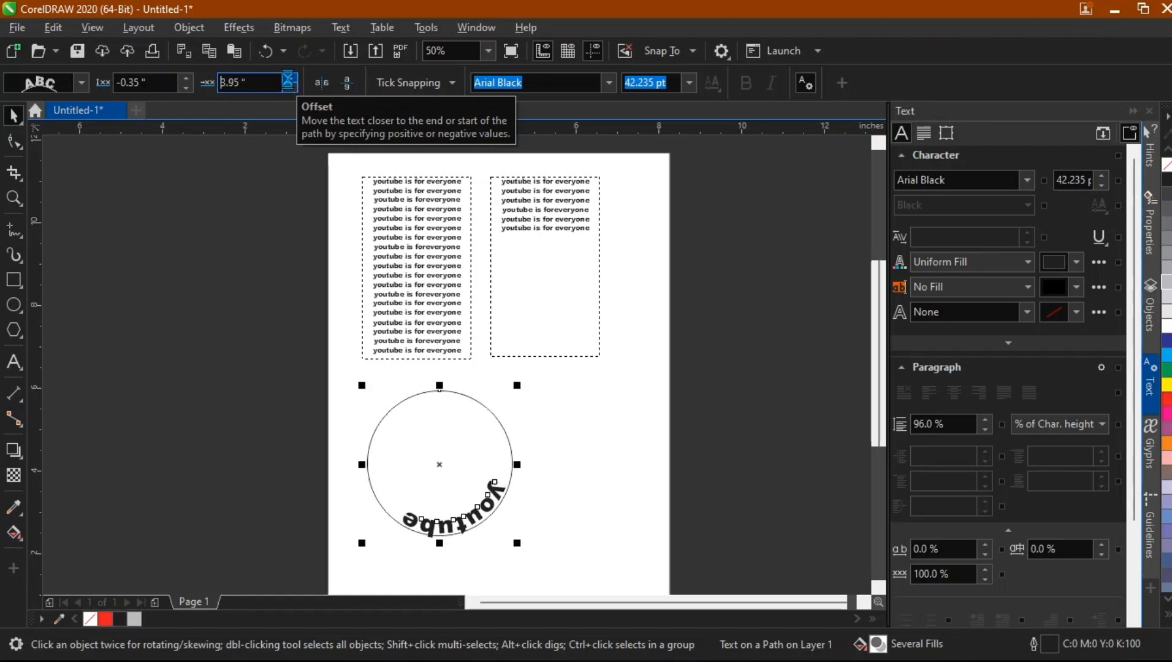
pyautogui.click(290, 82)
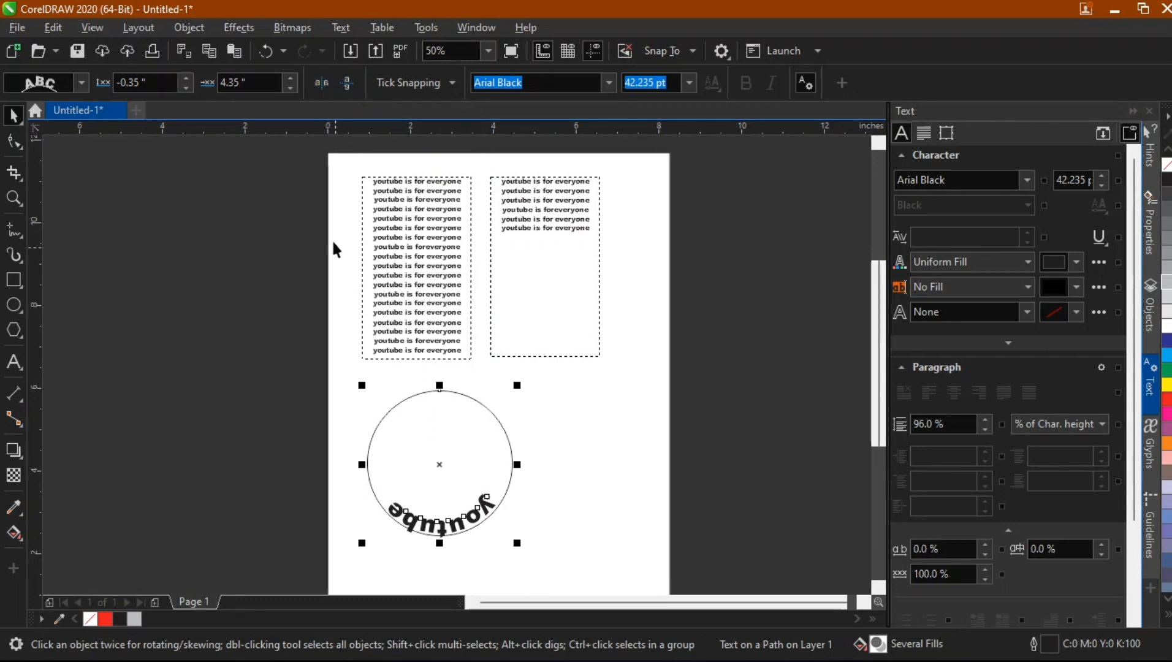
# Mirror the text on the circle both horizontally and vertically
pyautogui.click(323, 83)
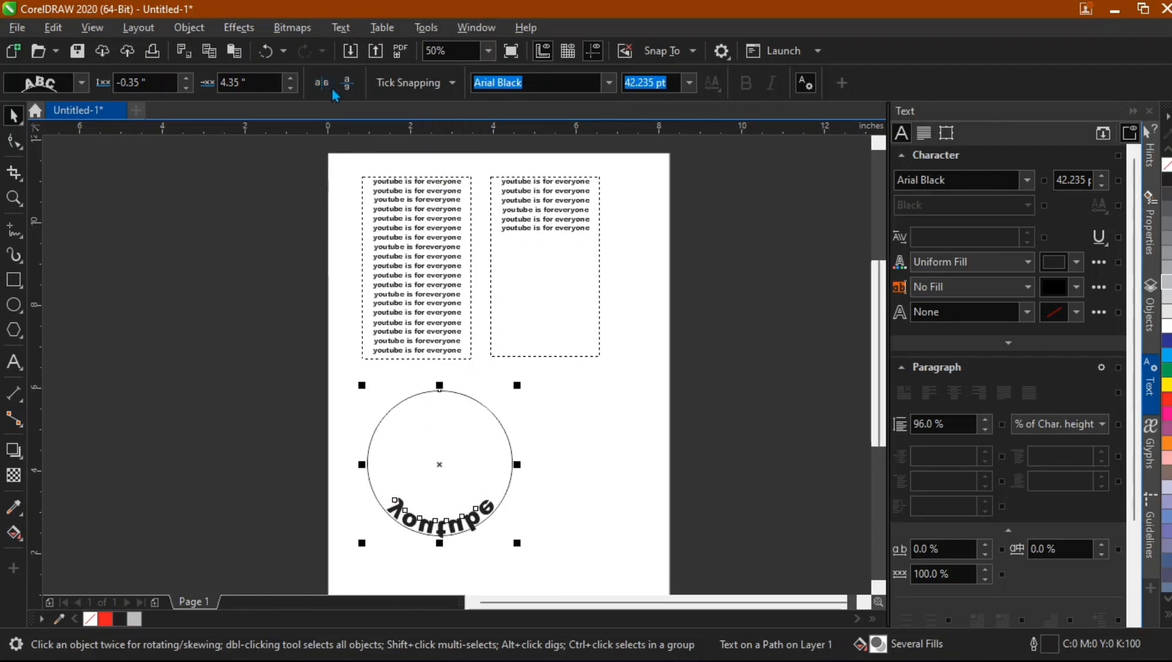
pyautogui.click(348, 83)
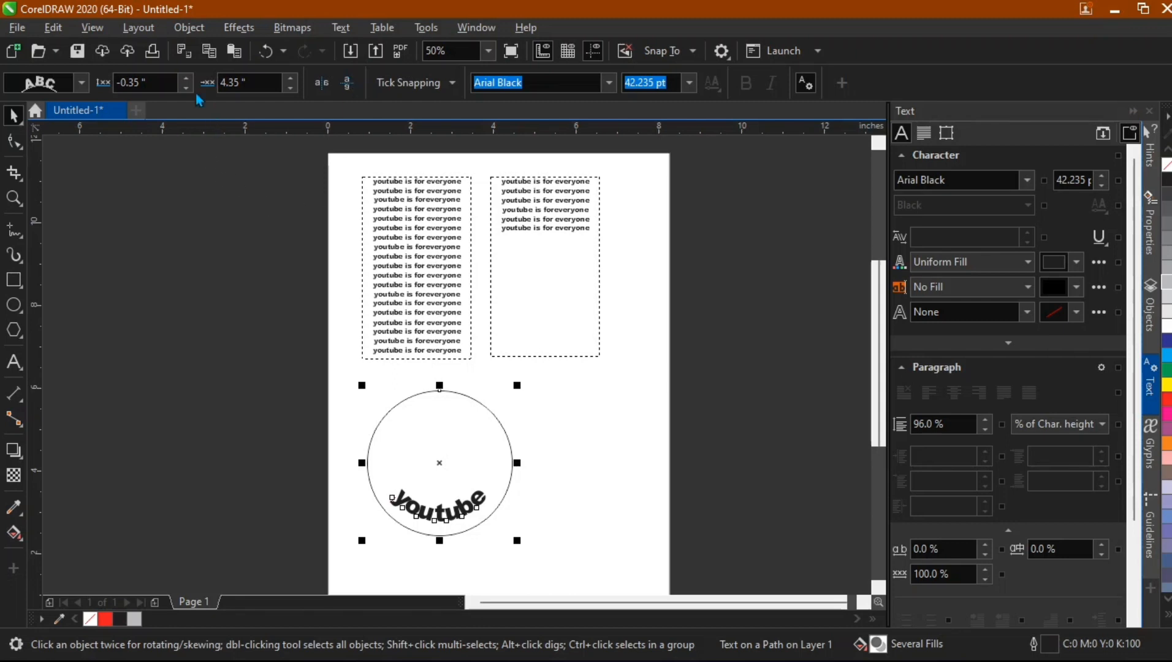
# Try a more negative distance from the path for the mirrored text, and undo the change
pyautogui.moveTo(186, 83); pyautogui.dragTo(186, 100)
pyautogui.hotkey('ctrl', 'z')
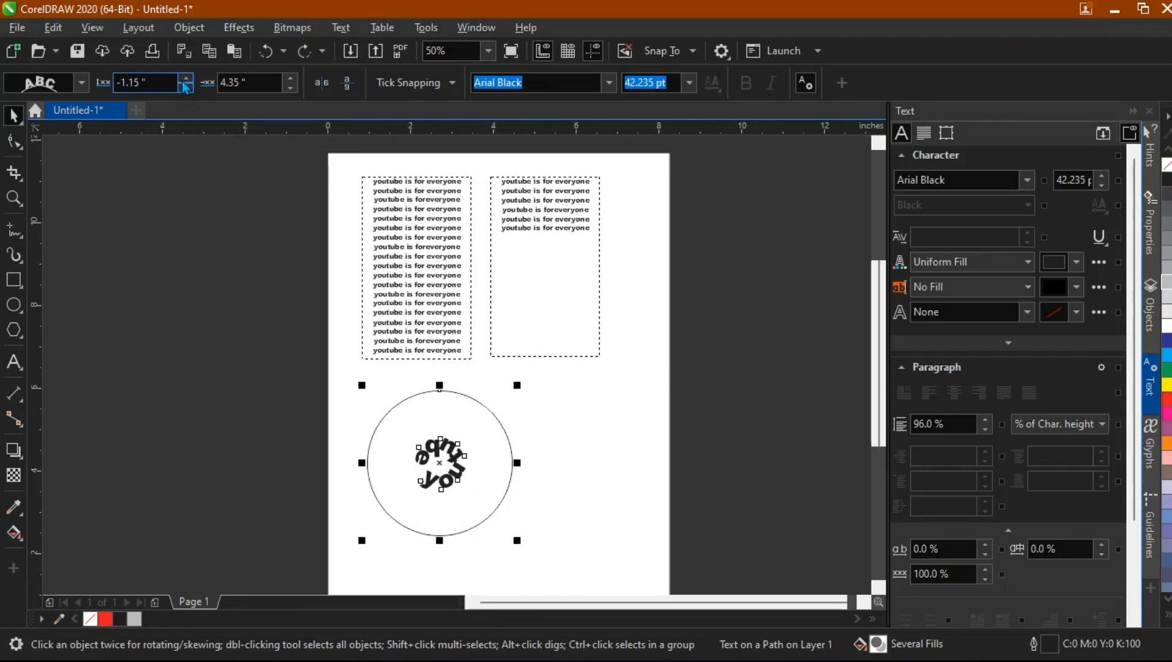
pyautogui.hotkey('ctrl', 'z')
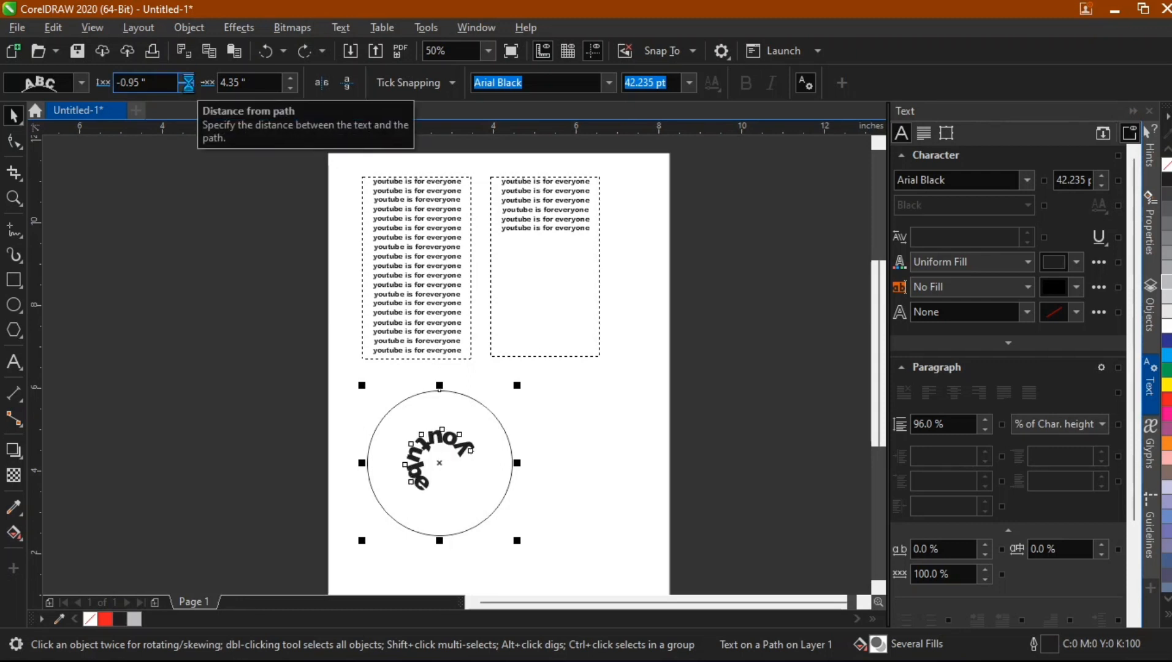
pyautogui.hotkey('ctrl', 'z')
pyautogui.hotkey('ctrl', 'z')
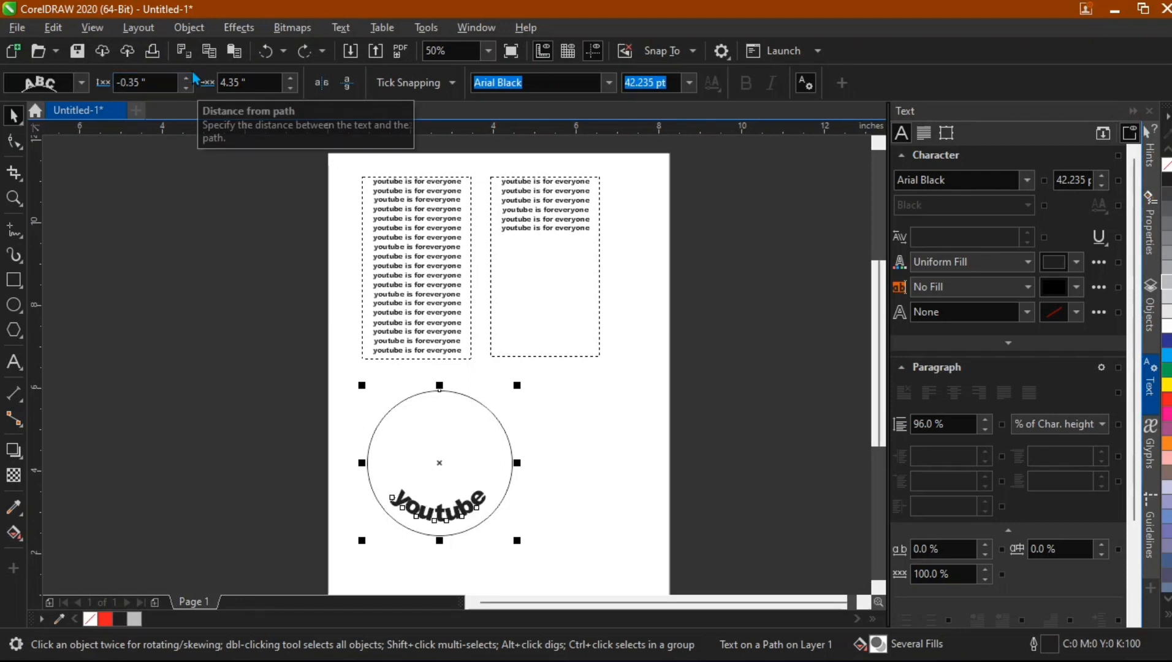
# Set the mirrored text's distance from the path to 0.45 inches, outside the circle
pyautogui.click(190, 79)
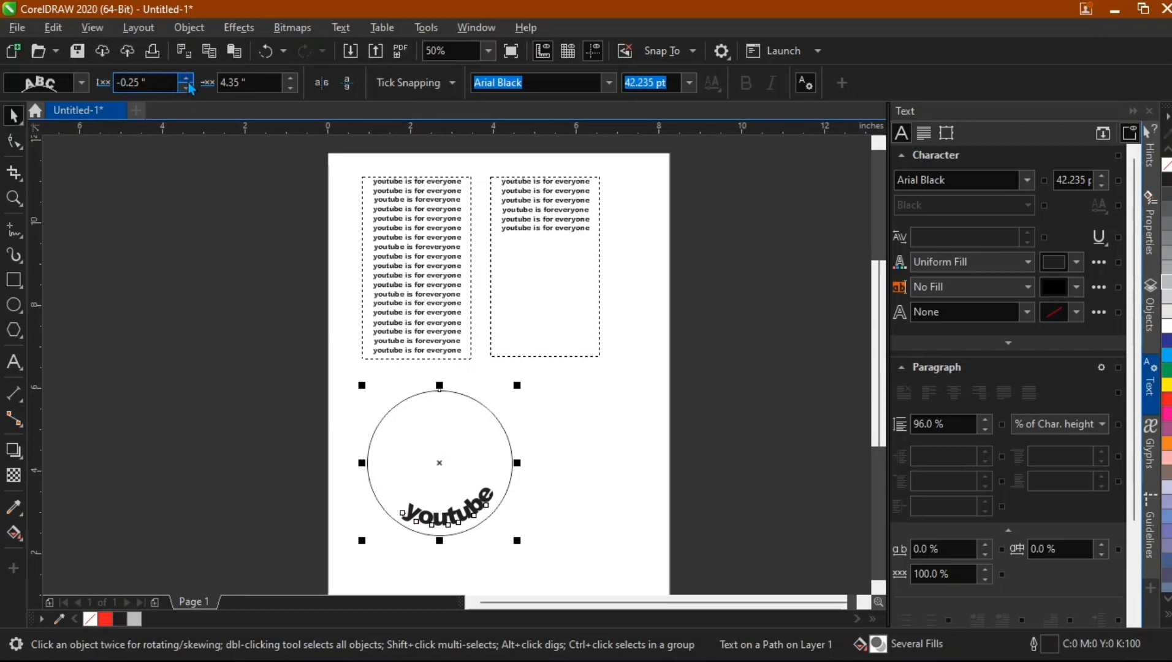
pyautogui.click(188, 79)
pyautogui.click(189, 78)
pyautogui.click(187, 79)
pyautogui.click(186, 79)
pyautogui.click(186, 79)
pyautogui.click(186, 80)
pyautogui.click(186, 79)
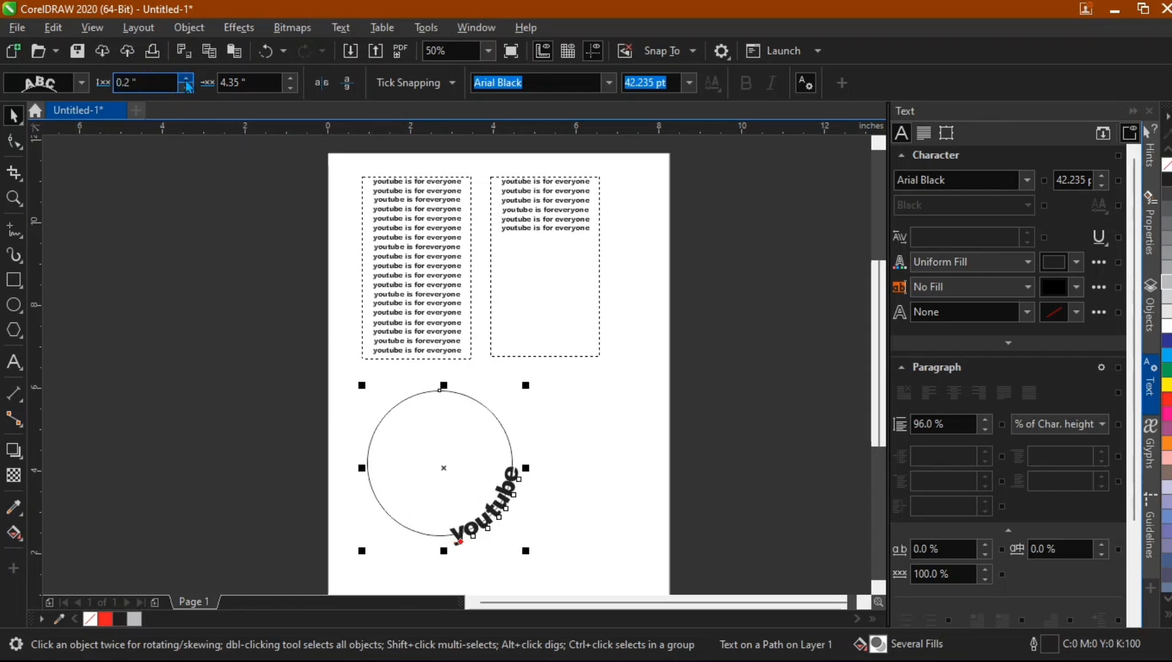
pyautogui.click(186, 79)
pyautogui.click(187, 79)
pyautogui.click(186, 79)
pyautogui.click(184, 78)
pyautogui.click(185, 79)
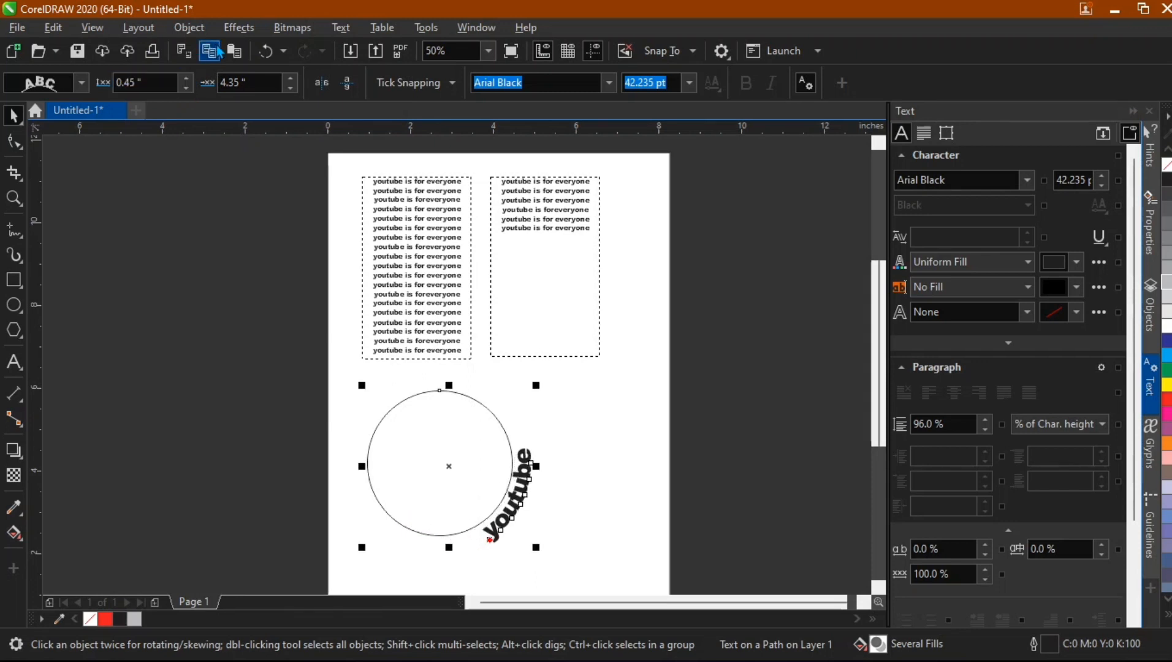
# Set the text's offset along the circle to 6.75 inches, centring it beneath the circle
pyautogui.click(292, 89)
pyautogui.click(293, 88)
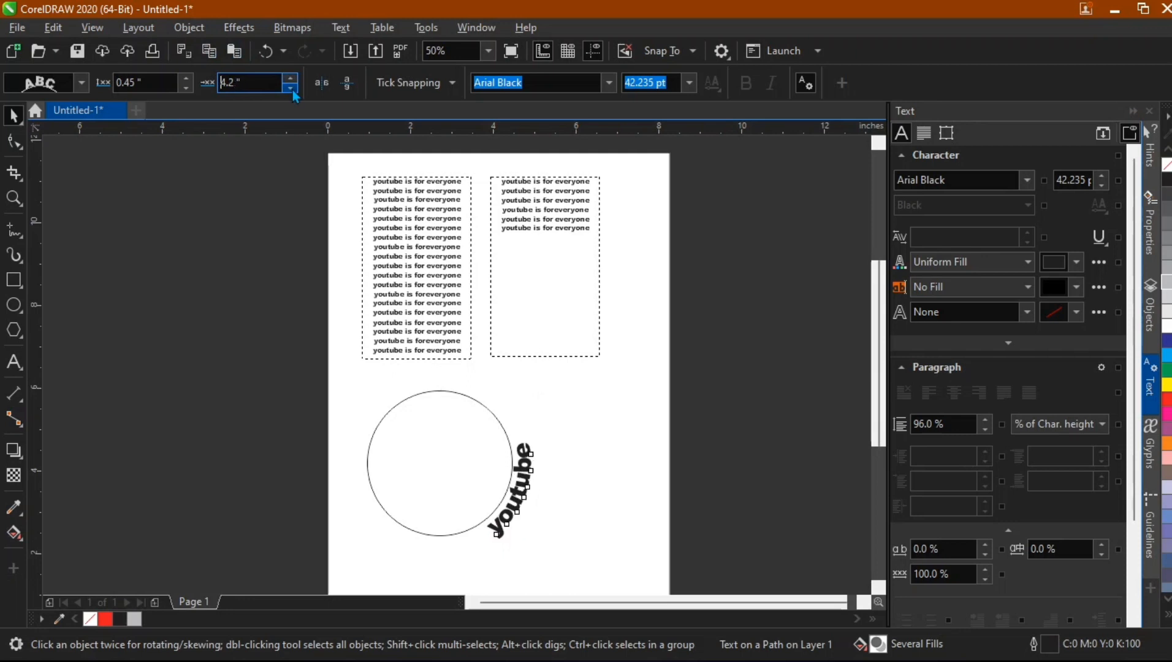
pyautogui.click(291, 87)
pyautogui.click(291, 87)
pyautogui.click(291, 87)
pyautogui.click(290, 87)
pyautogui.click(290, 87)
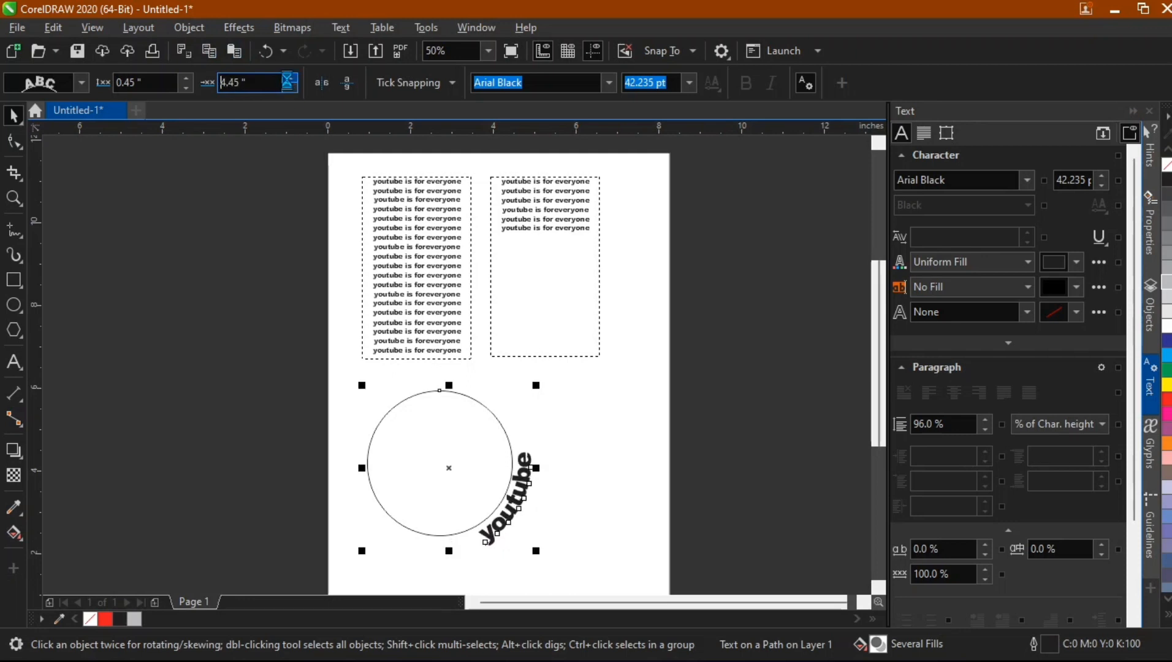
pyautogui.click(291, 87)
pyautogui.click(290, 87)
pyautogui.click(290, 87)
pyautogui.click(291, 87)
pyautogui.click(291, 87)
pyautogui.click(291, 87)
pyautogui.click(290, 87)
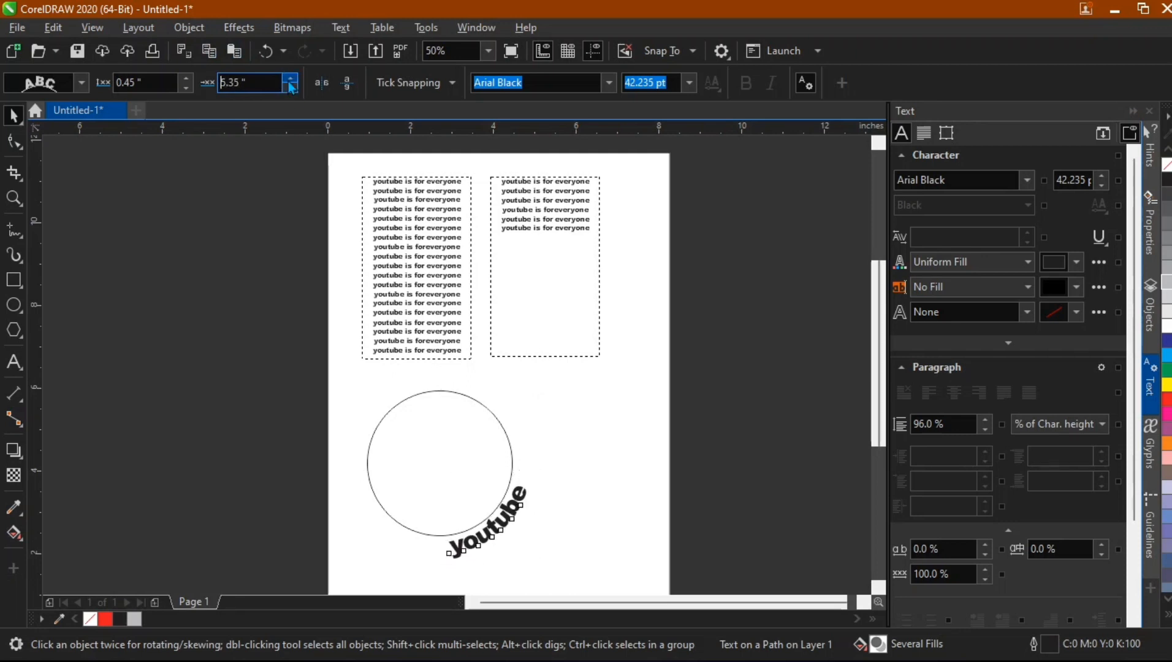
pyautogui.click(291, 87)
pyautogui.click(290, 87)
pyautogui.click(291, 87)
pyautogui.click(291, 87)
pyautogui.click(291, 87)
pyautogui.click(290, 87)
pyautogui.click(291, 87)
pyautogui.click(290, 87)
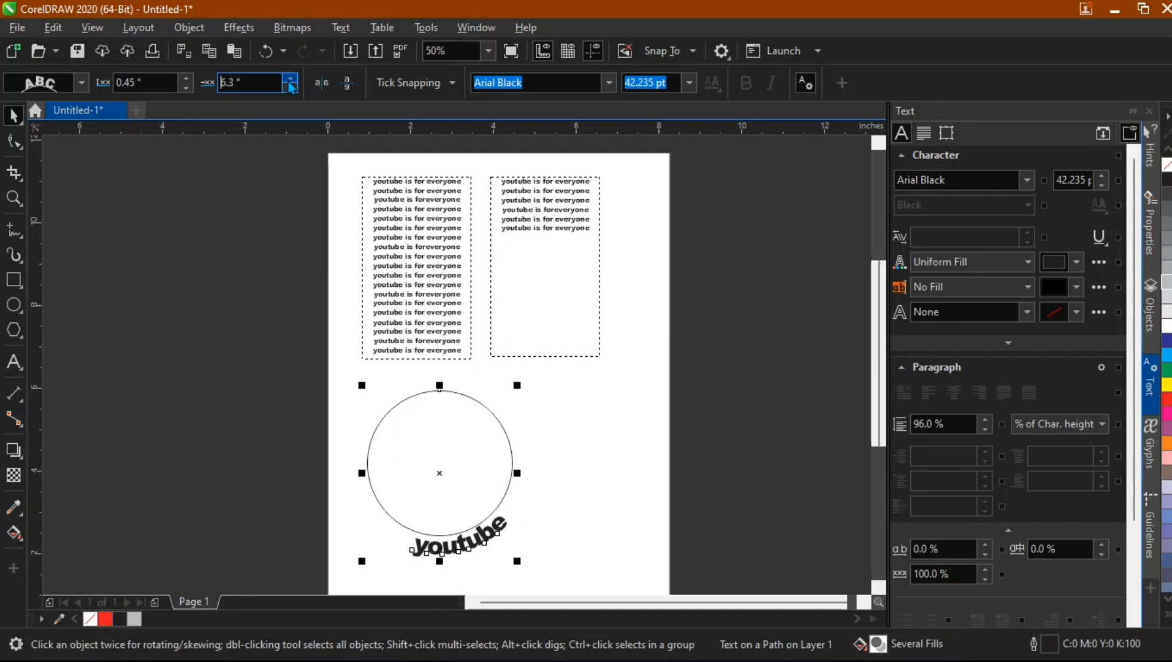
pyautogui.click(290, 87)
pyautogui.click(290, 87)
pyautogui.click(290, 87)
pyautogui.click(290, 87)
pyautogui.click(291, 87)
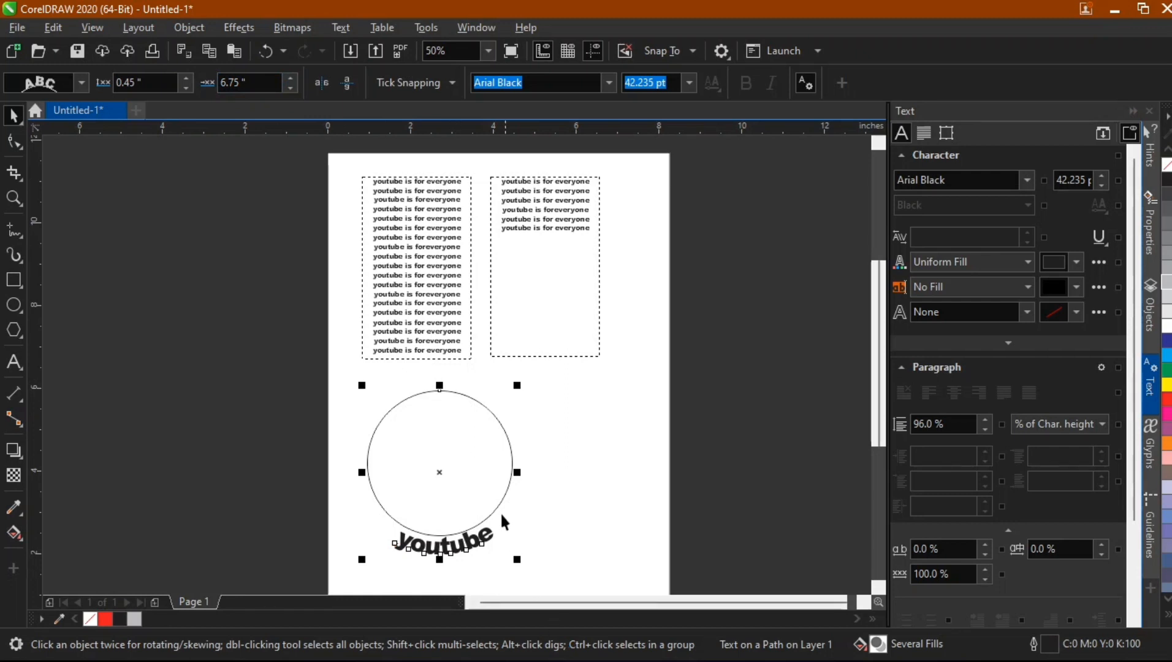
# Break the text on the path apart from the circle
pyautogui.click(638, 491)
pyautogui.click(445, 497)
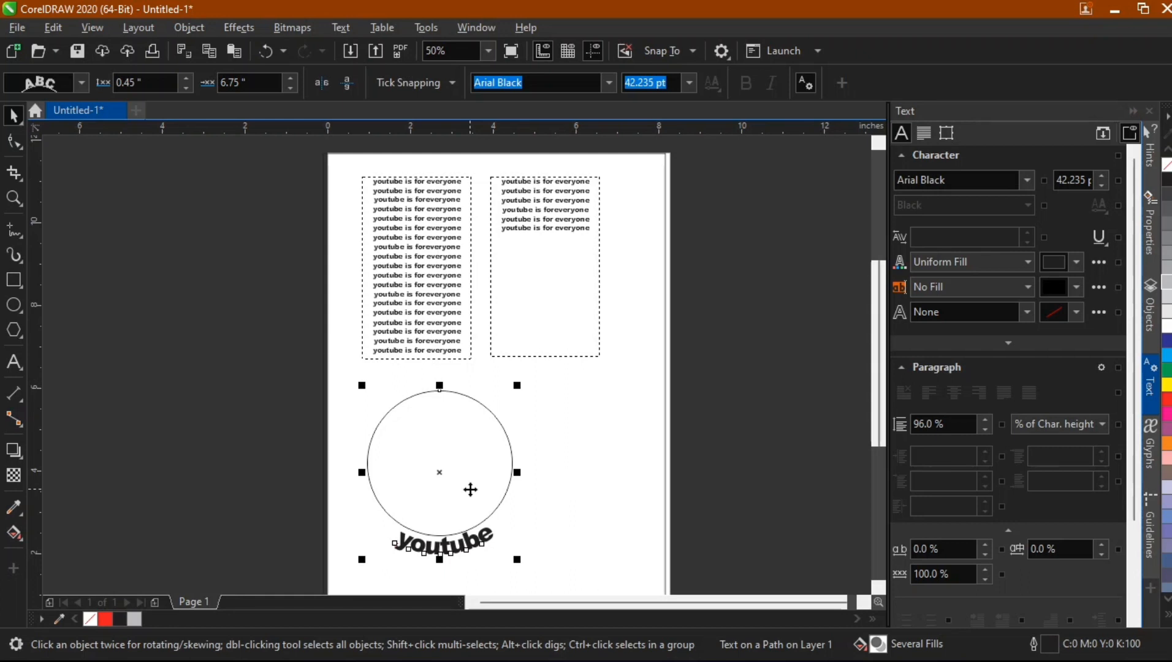
pyautogui.hotkey('ctrl', 'k')
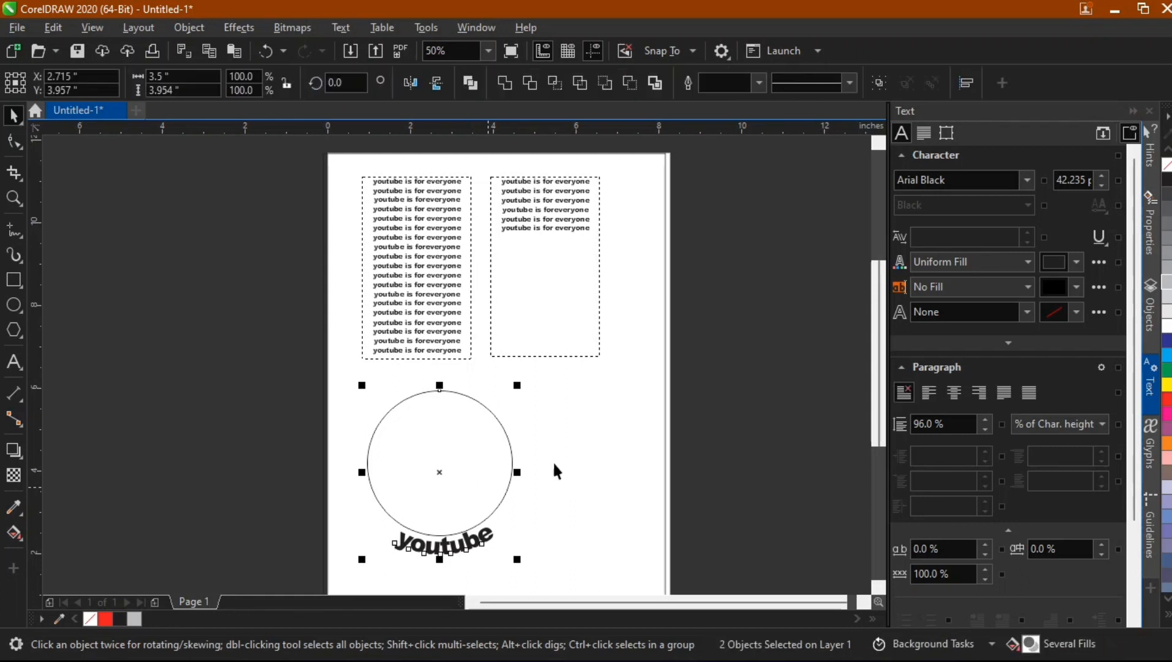
# Move the circle to about X 5.5, Y 4.1 inches and the curved text to about X 1.8, Y 5.4 inches
pyautogui.click(552, 460)
pyautogui.click(433, 462)
pyautogui.moveTo(434, 462); pyautogui.dragTo(548, 464)
pyautogui.moveTo(441, 542); pyautogui.dragTo(404, 429)
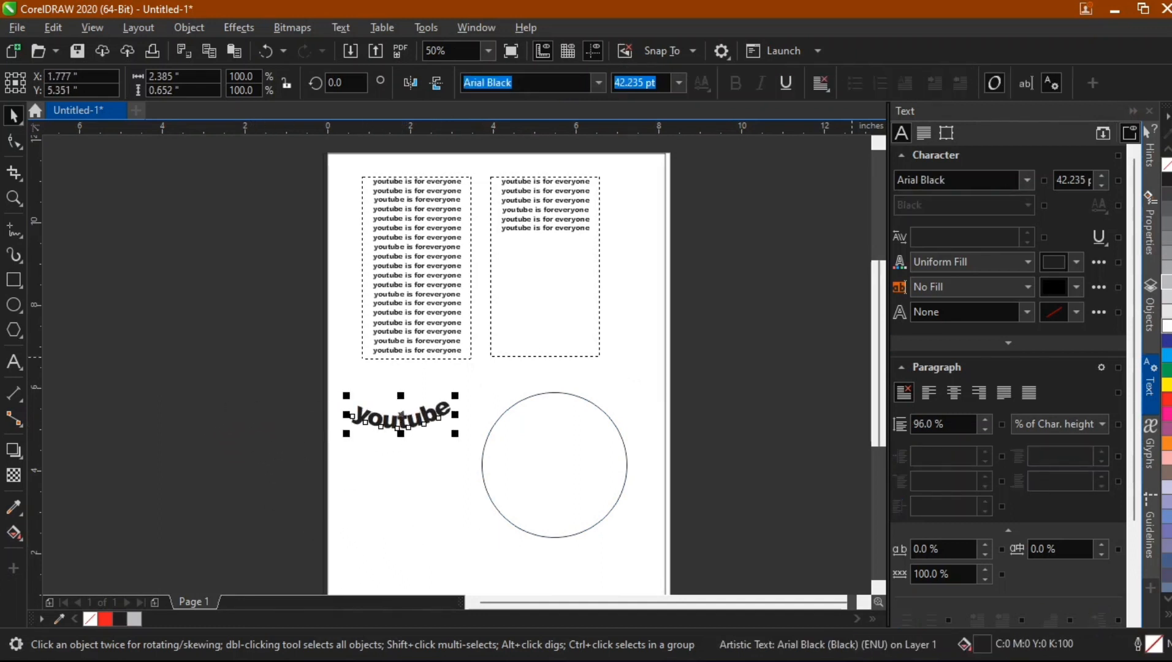
# Fill the curved "youtube" text with red, and select the circle
pyautogui.click(1166, 399)
pyautogui.click(774, 354)
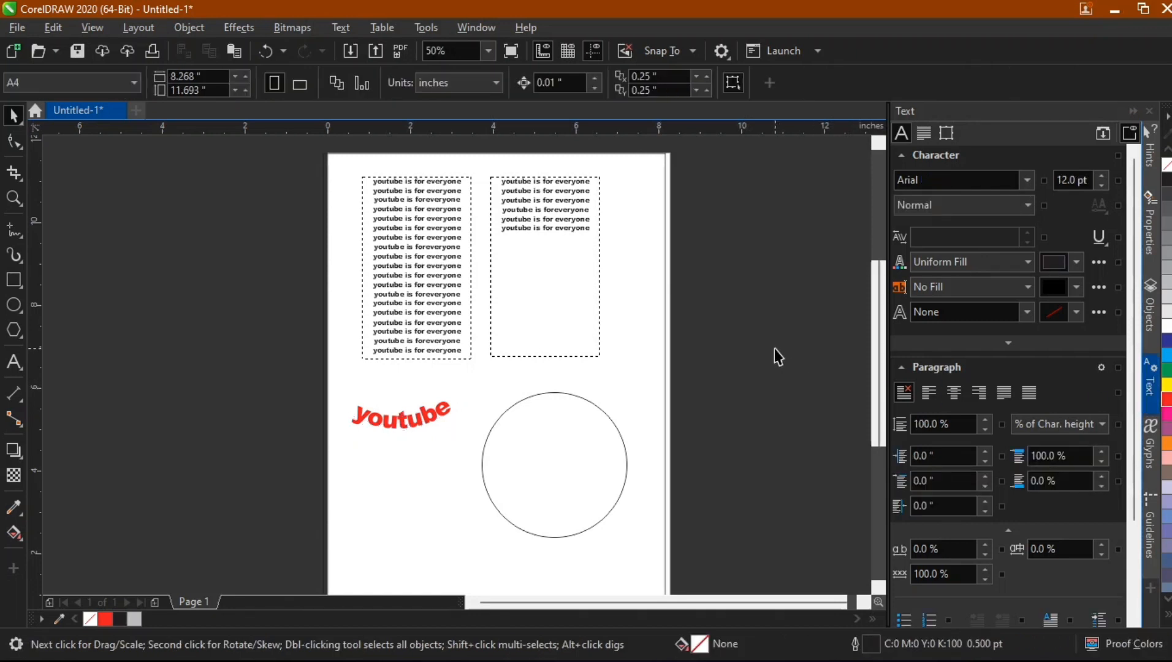
pyautogui.click(577, 472)
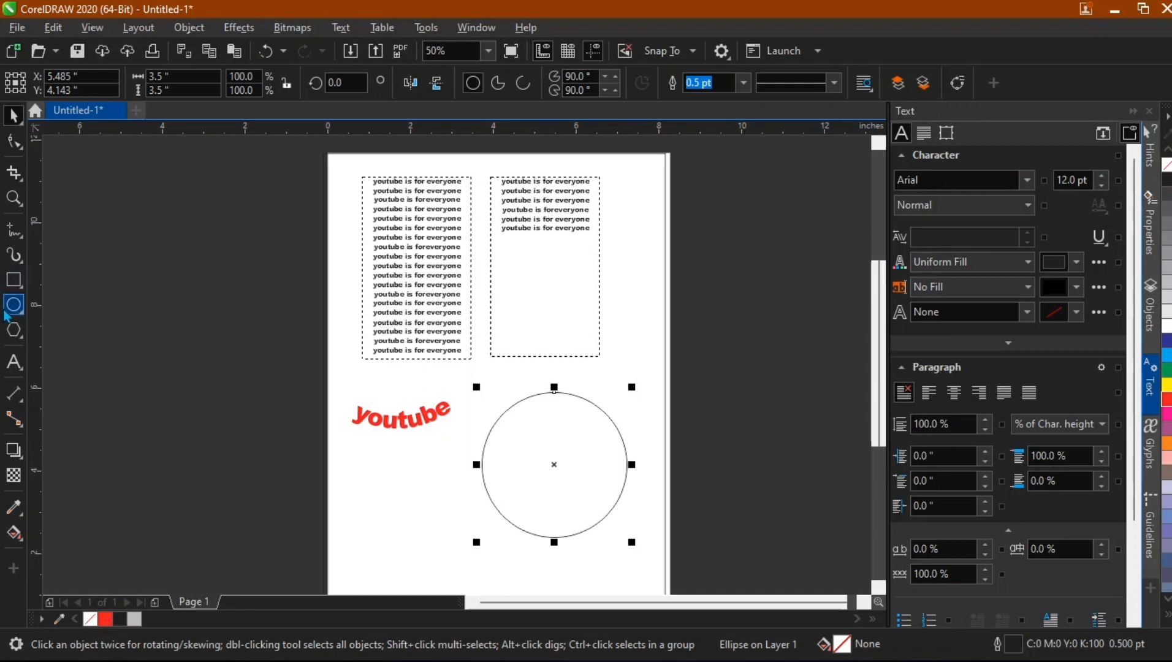
# Place paragraph text inside the circle and enter sample letters ending in "dwgyuyUYABD"
pyautogui.click(13, 362)
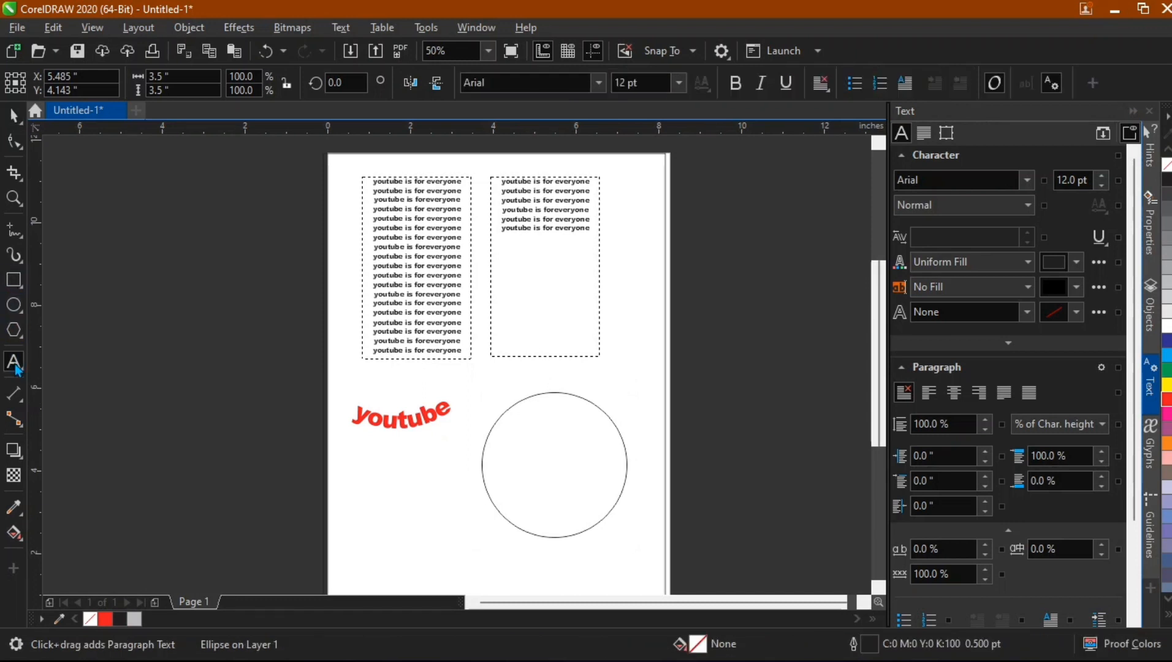
pyautogui.click(495, 409)
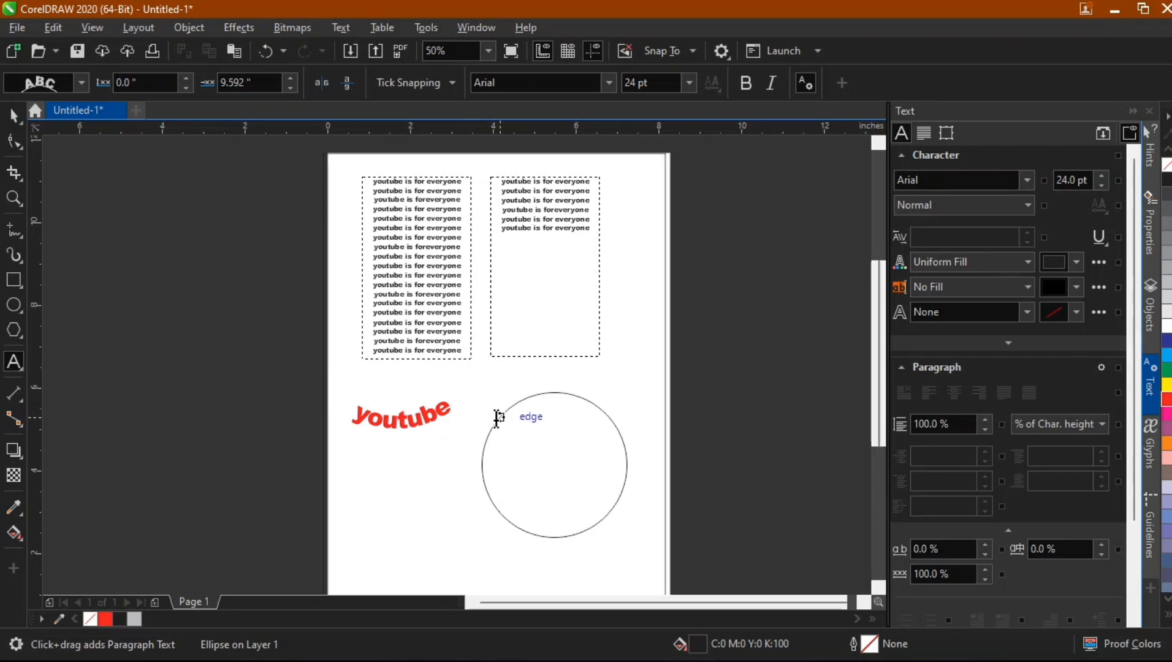
pyautogui.click(514, 402)
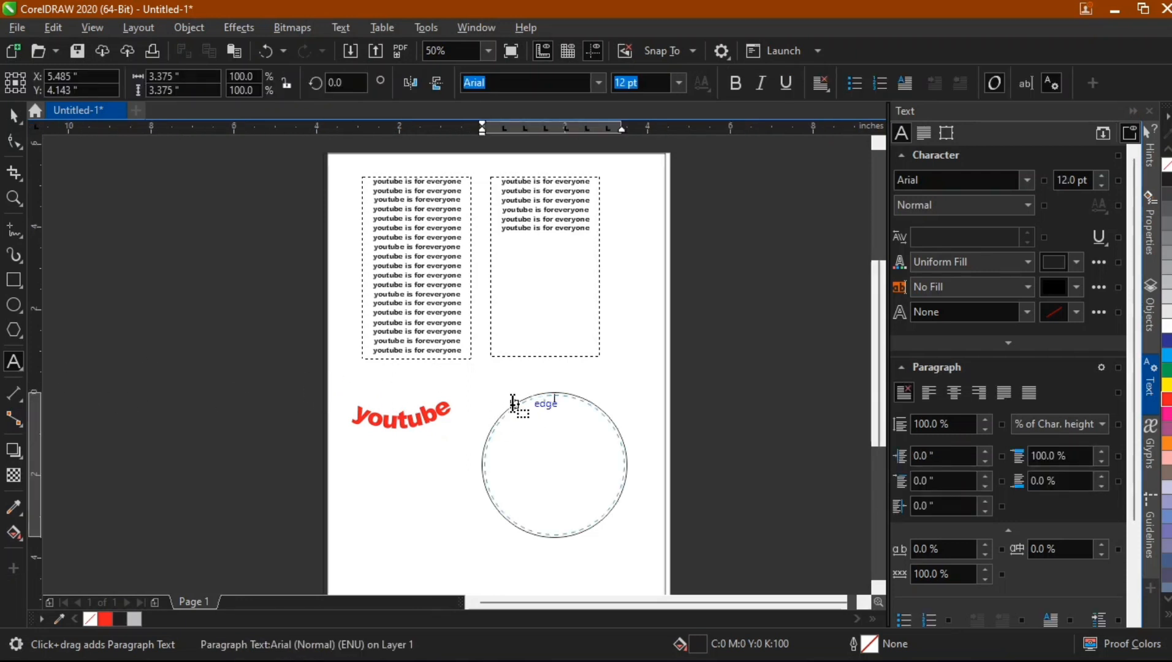
pyautogui.click(562, 410)
pyautogui.press('capslock')
pyautogui.write('dwgyuy')
pyautogui.press('capslock')
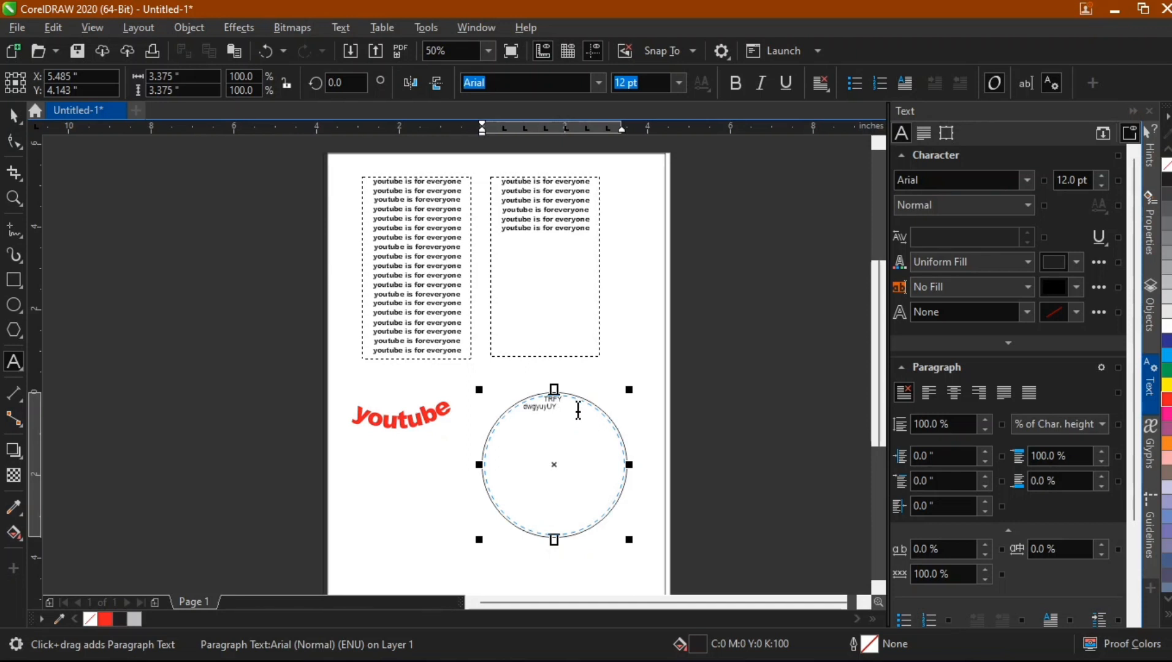
pyautogui.write('ABD')
pyautogui.hotkey('ctrl', 'space')
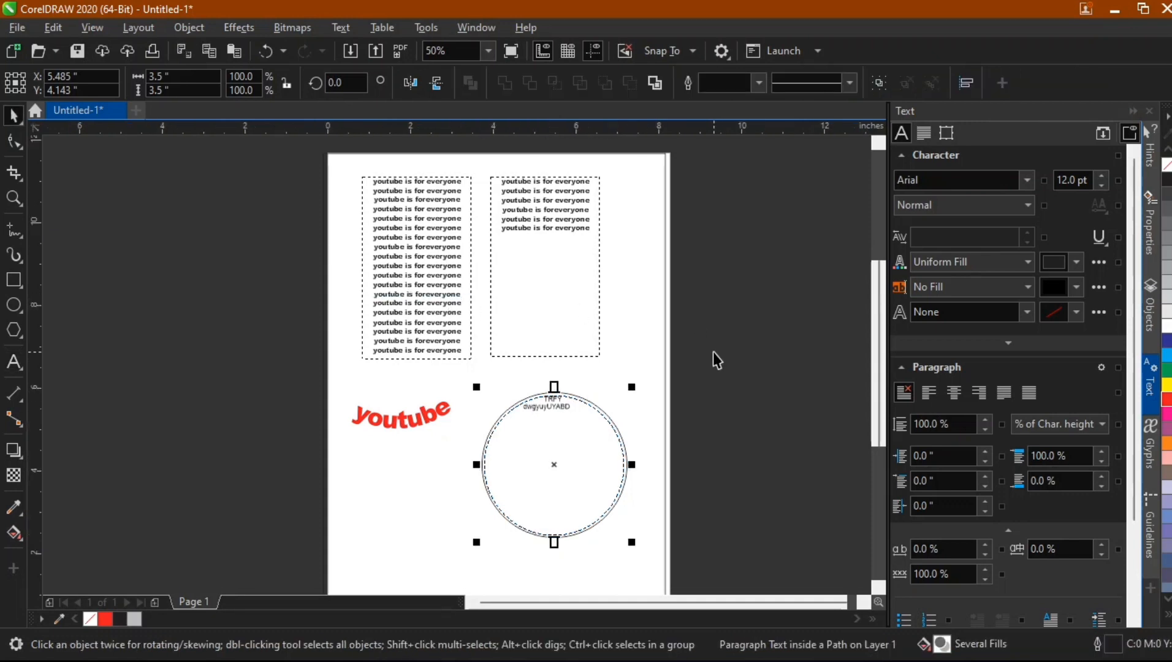
# Delete the circle with its text and draw a five-sided polygon about 3.3 by 3.2 inches in its place
pyautogui.press('Delete')
pyautogui.press('y')
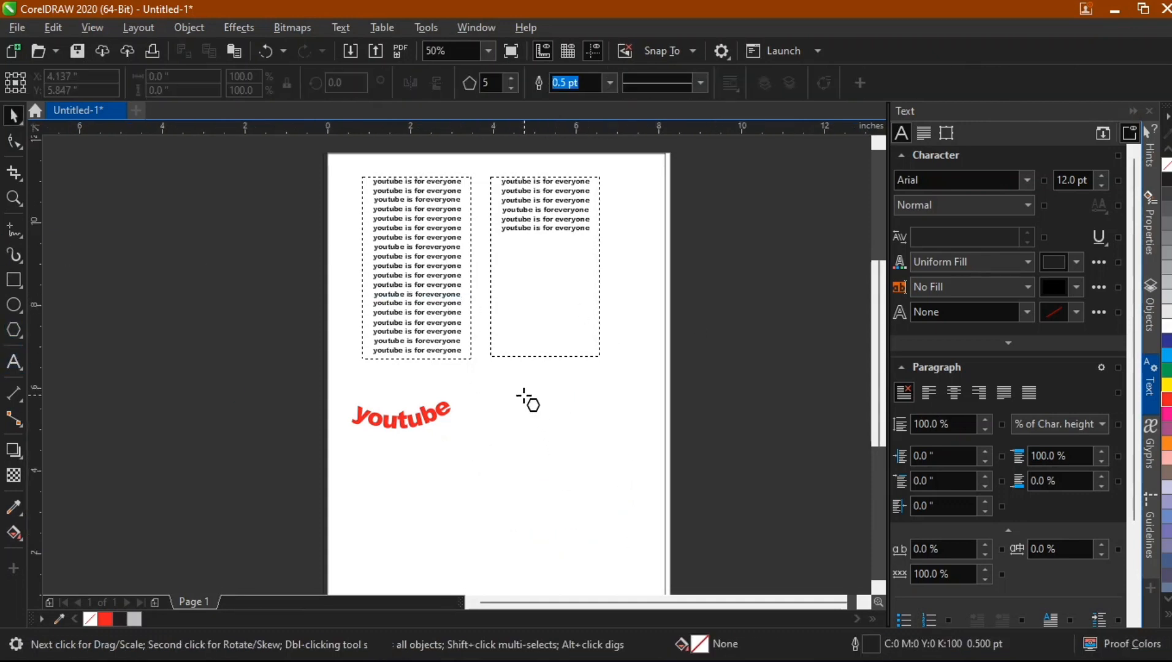
pyautogui.moveTo(524, 390)
pyautogui.mouseDown()
pyautogui.moveTo(607, 538)
pyautogui.moveTo(602, 487)
pyautogui.mouseUp()
pyautogui.press('space')
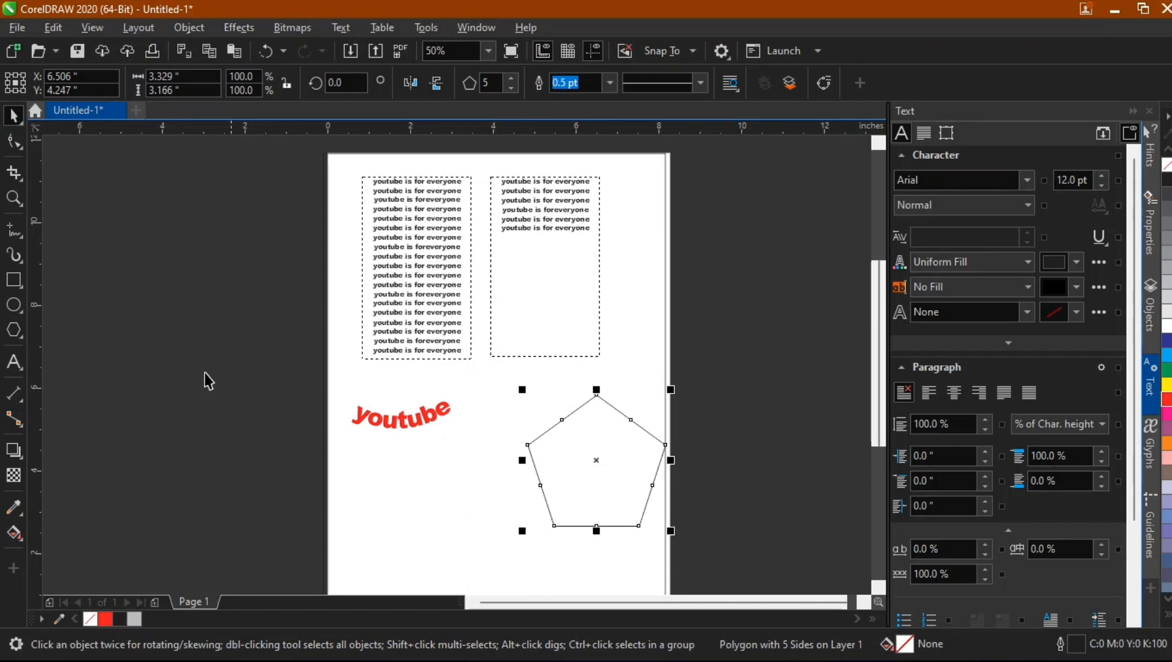
# Add the paragraph text "YOUTUBE IS FOR EVERYONE" inside the pentagon
pyautogui.click(13, 362)
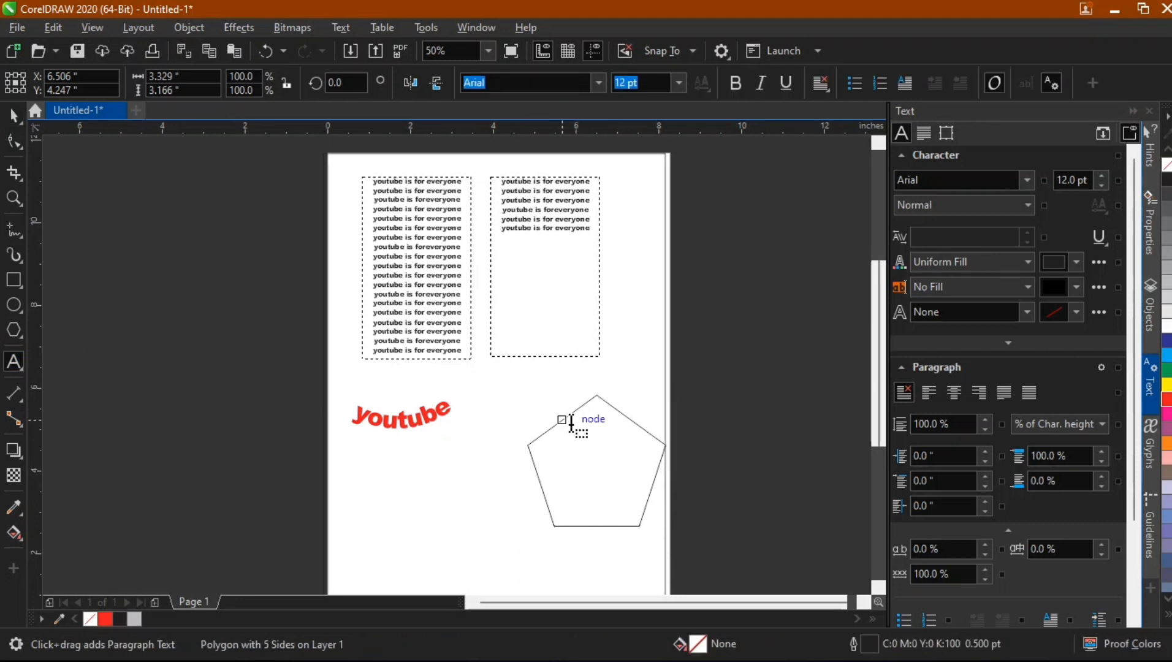
pyautogui.click(570, 423)
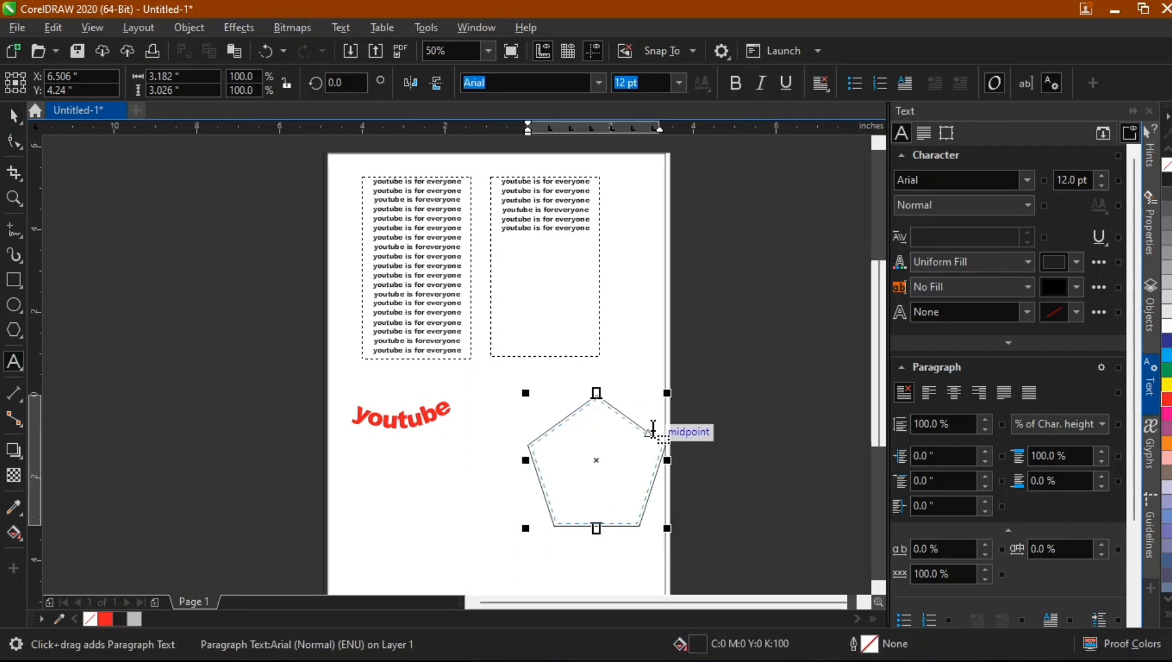
pyautogui.write('YOU')
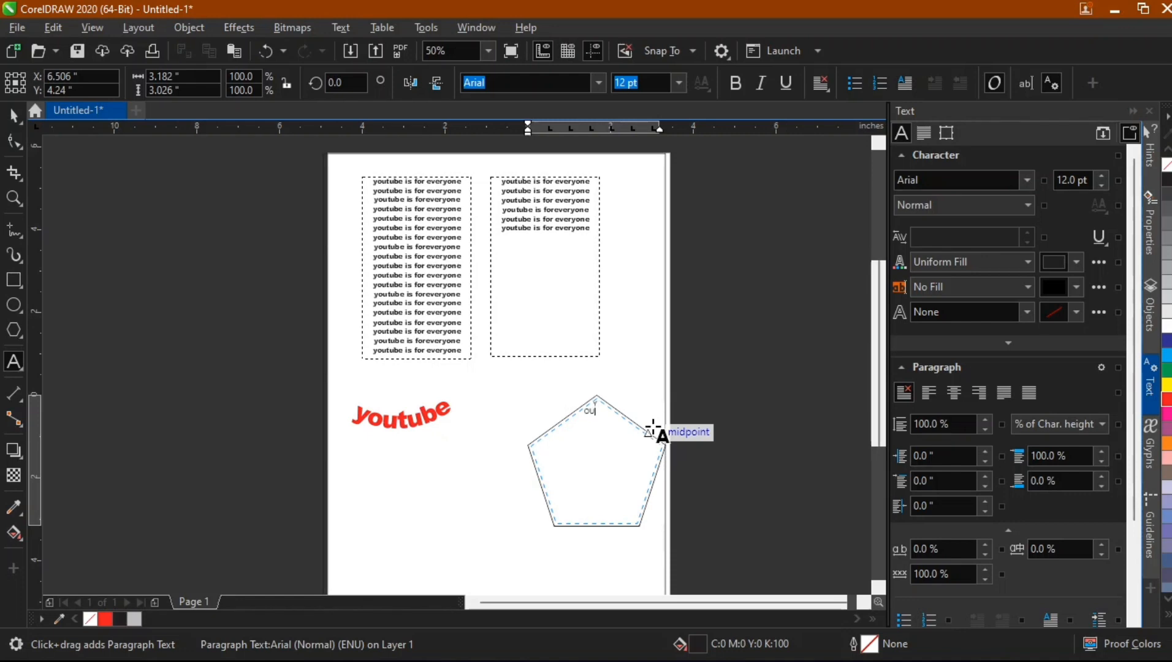
pyautogui.write('TUBE ')
pyautogui.write('IS FOR EVERYONE')
pyautogui.scroll(3, 598, 429)
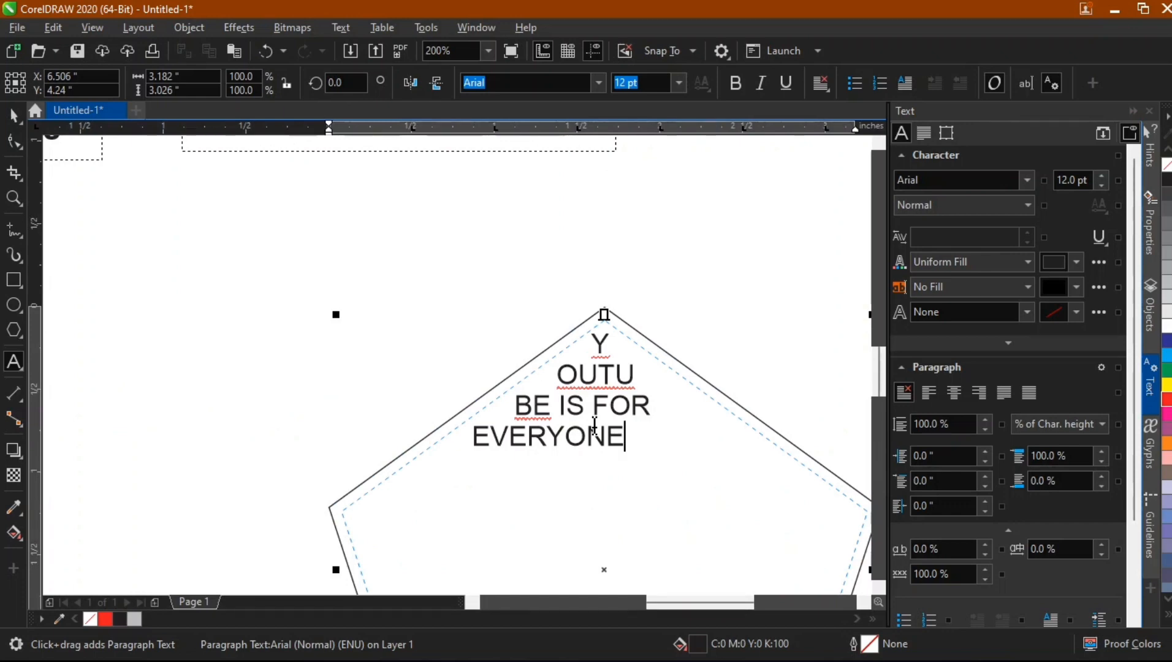
pyautogui.scroll(-2, 594, 360)
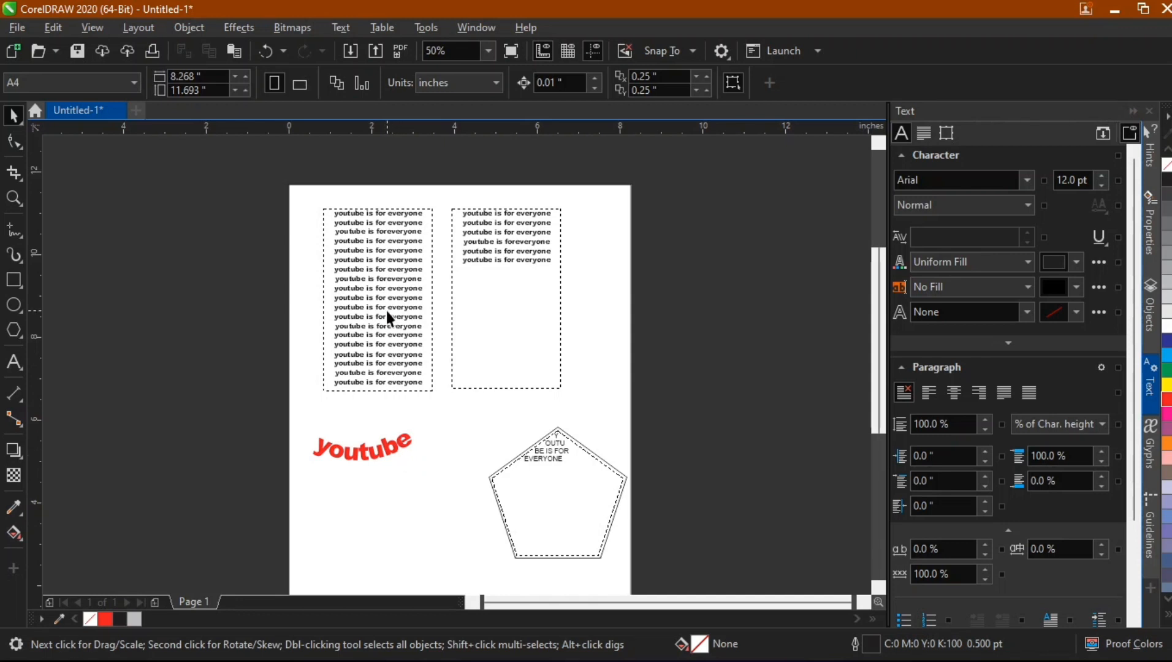
# Close the Glyphs docker and reopen it so its character list is shown
pyautogui.click(340, 28)
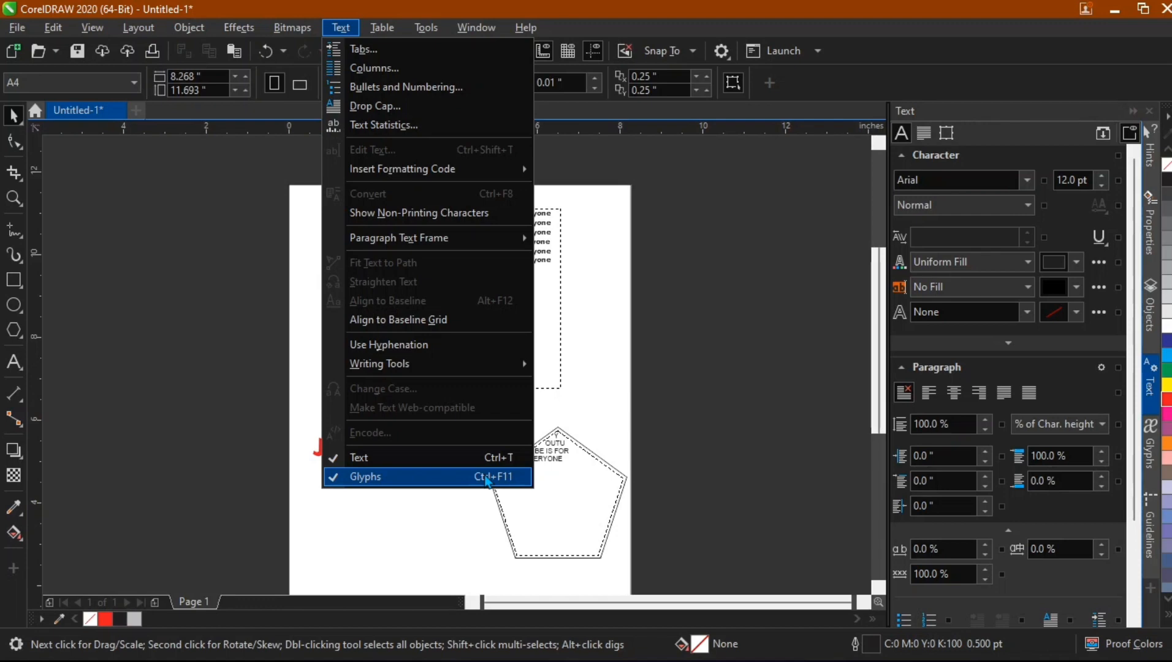
pyautogui.click(488, 478)
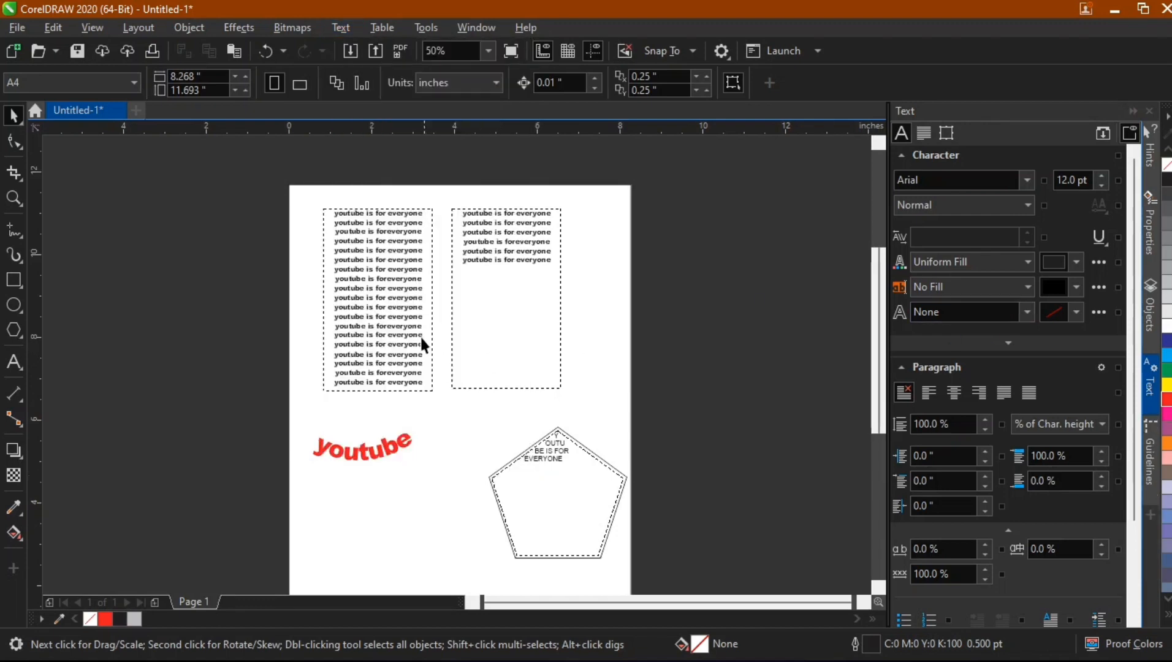
pyautogui.click(340, 27)
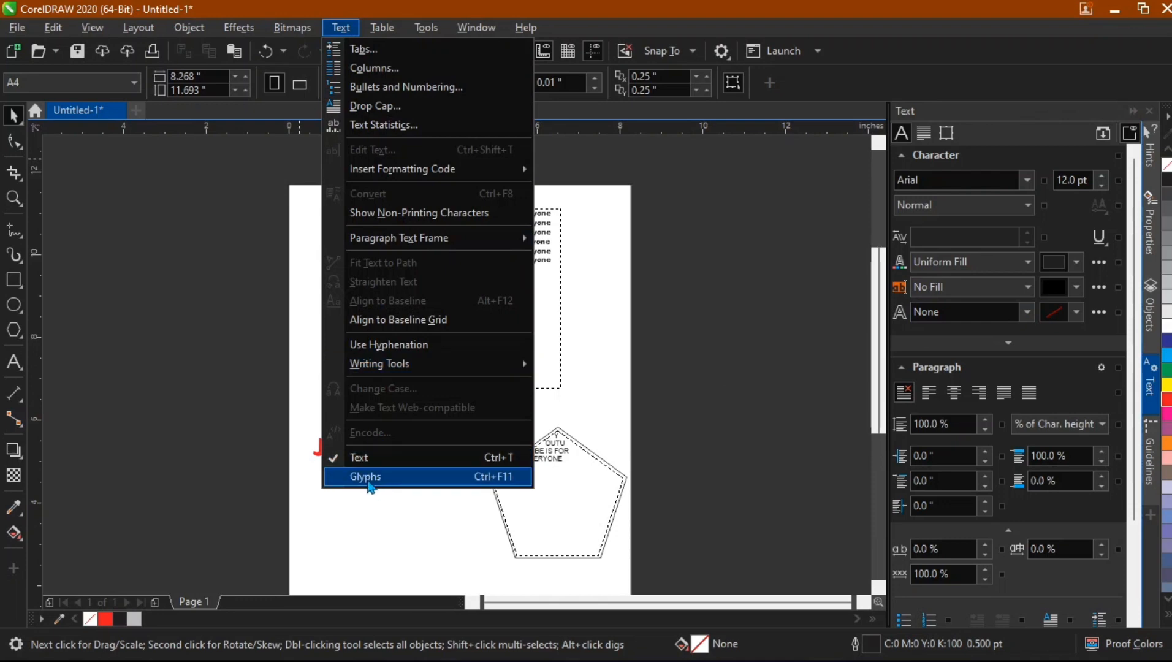
pyautogui.click(366, 476)
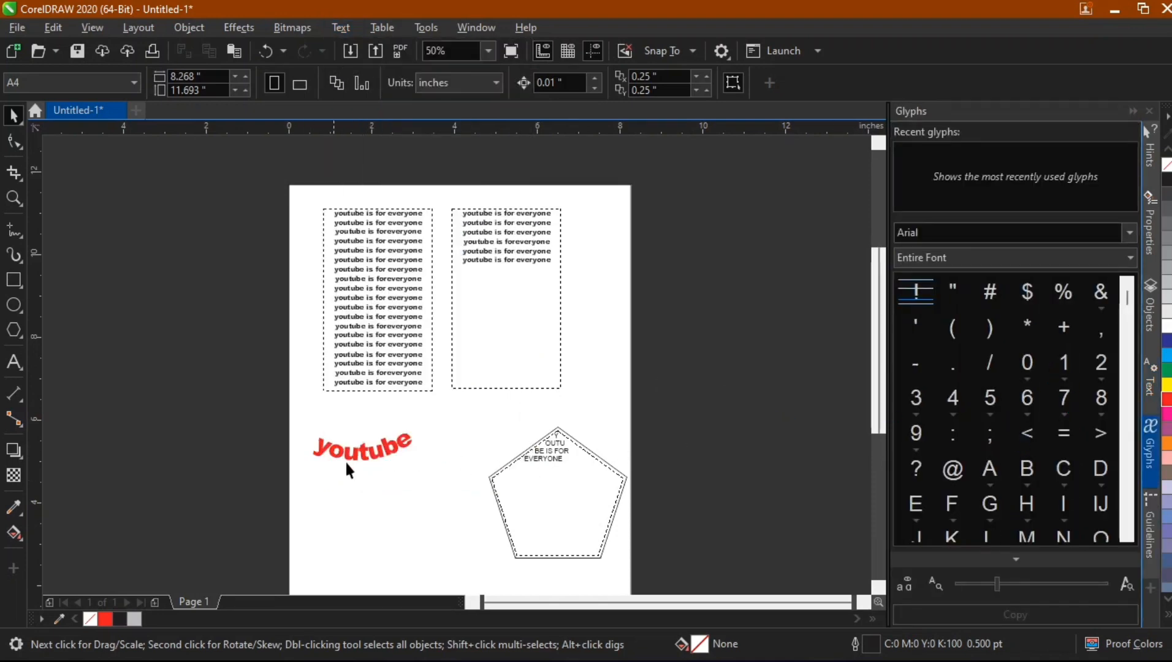
# Add the artistic text "Larn digital skills" above the pentagon, just below the empty text frame
pyautogui.click(14, 362)
pyautogui.click(557, 454)
pyautogui.click(451, 414)
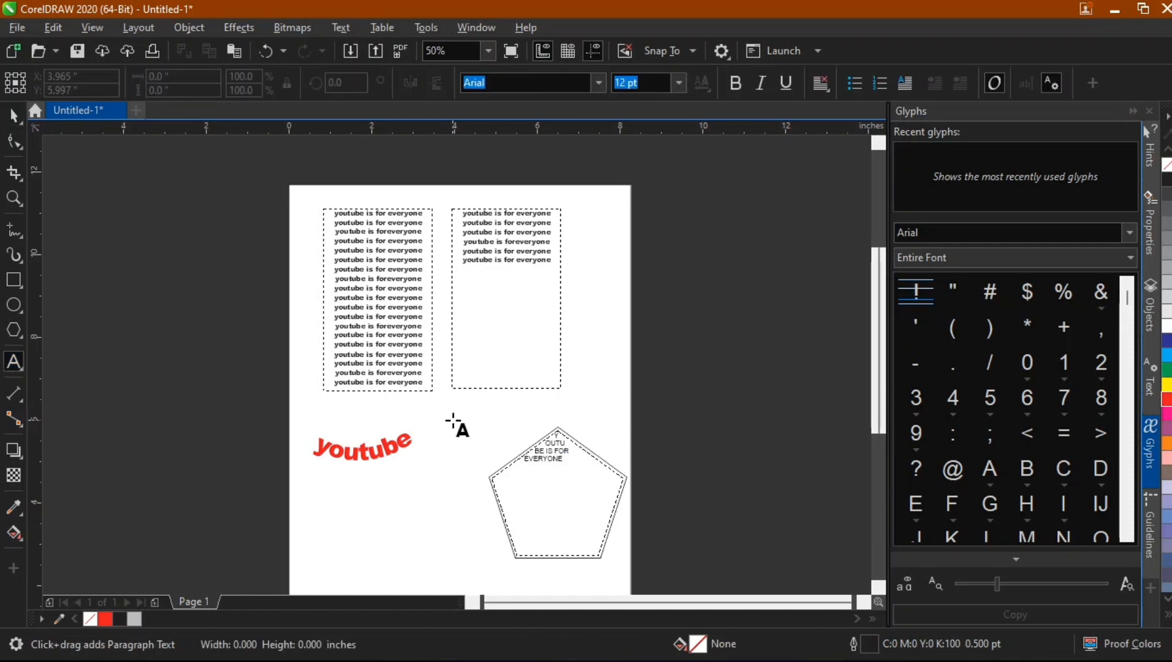
pyautogui.write('L')
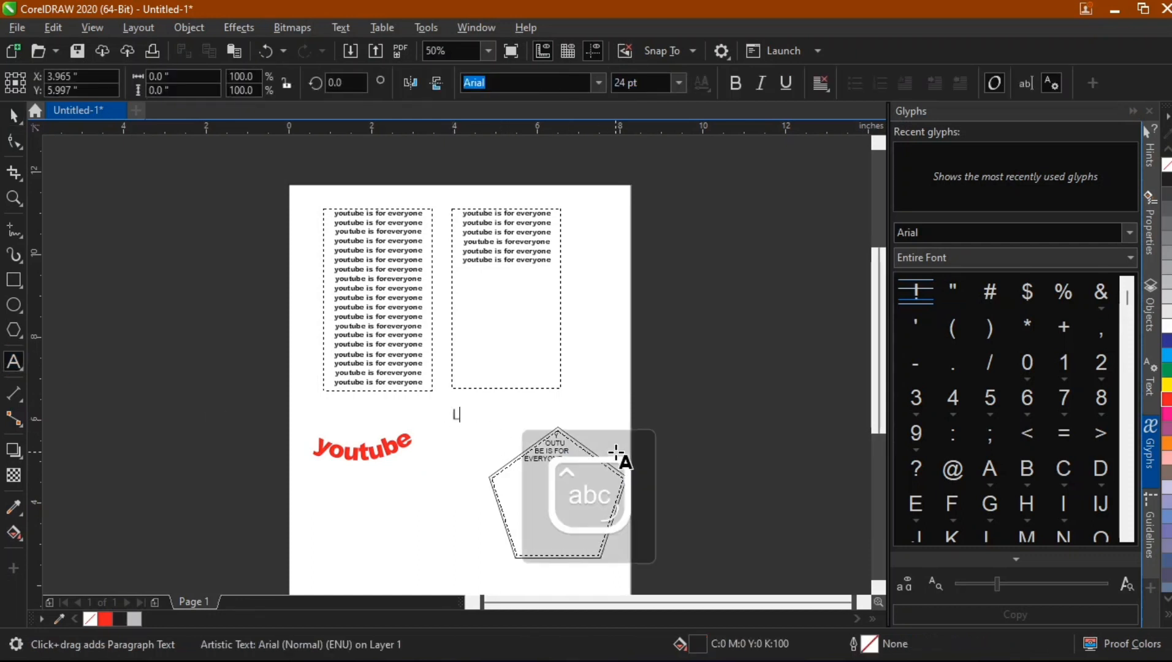
pyautogui.write('arn digital skills')
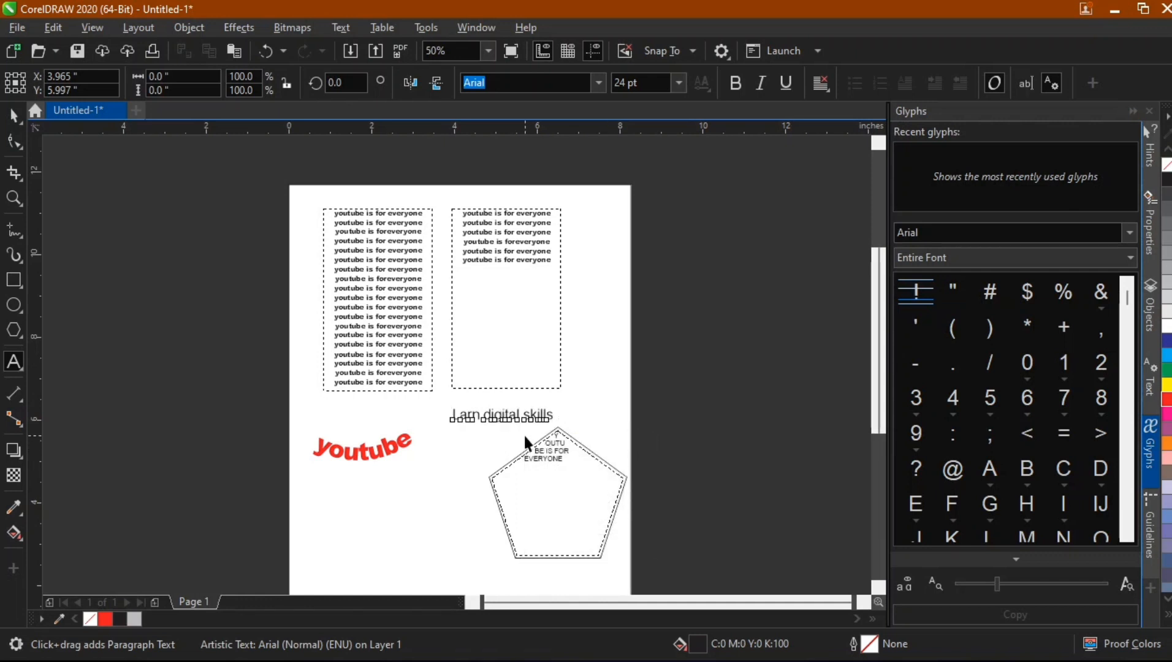
# Make the "Larn digital skills" text bold and scale it up to about 39.7 pt
pyautogui.hotkey('ctrl', 'space')
pyautogui.click(735, 82)
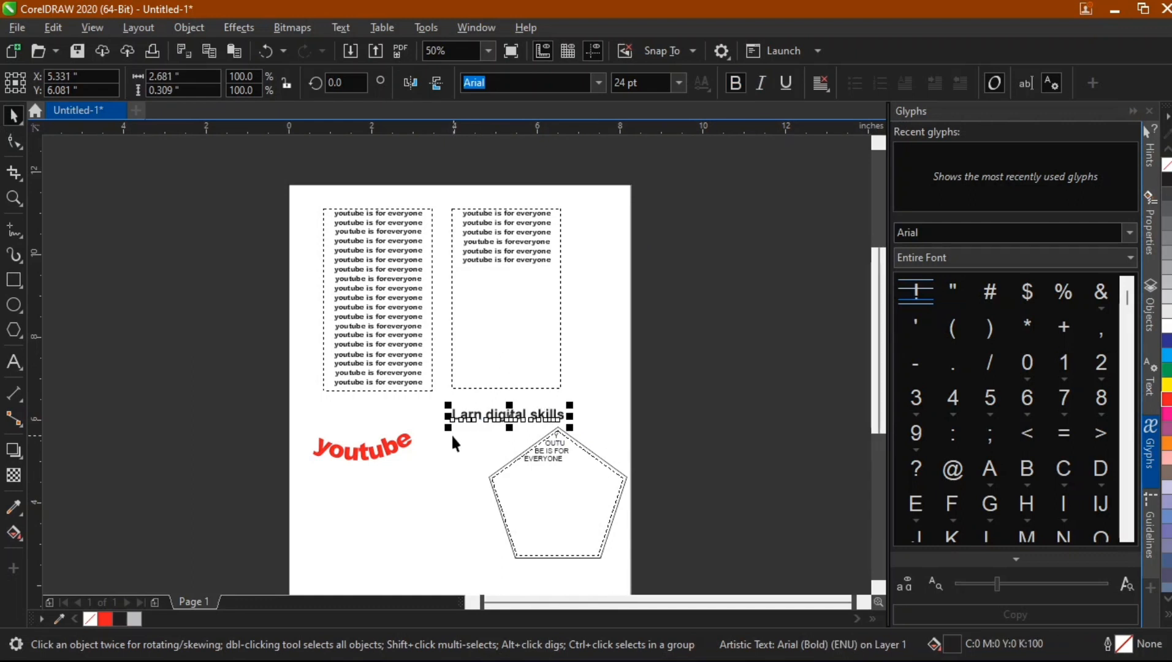
pyautogui.moveTo(445, 432); pyautogui.dragTo(386, 423)
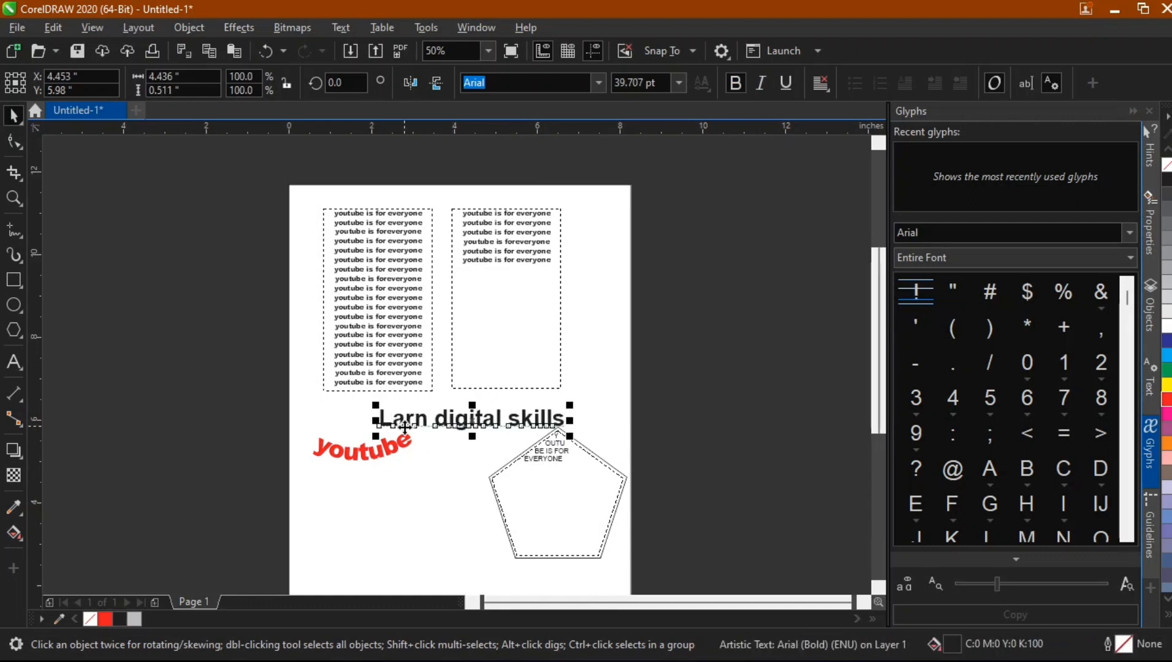
# Insert the missing "e" so the heading reads "Learn digital skills"
pyautogui.doubleClick(394, 423)
pyautogui.write('e')
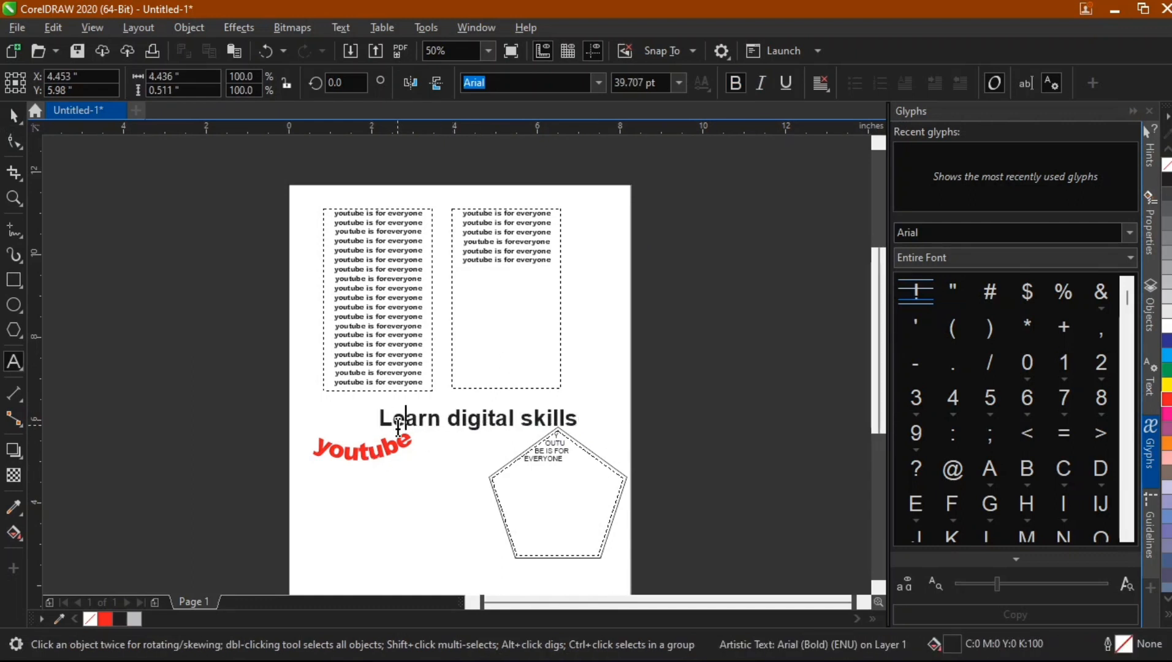
pyautogui.hotkey('ctrl', 'space')
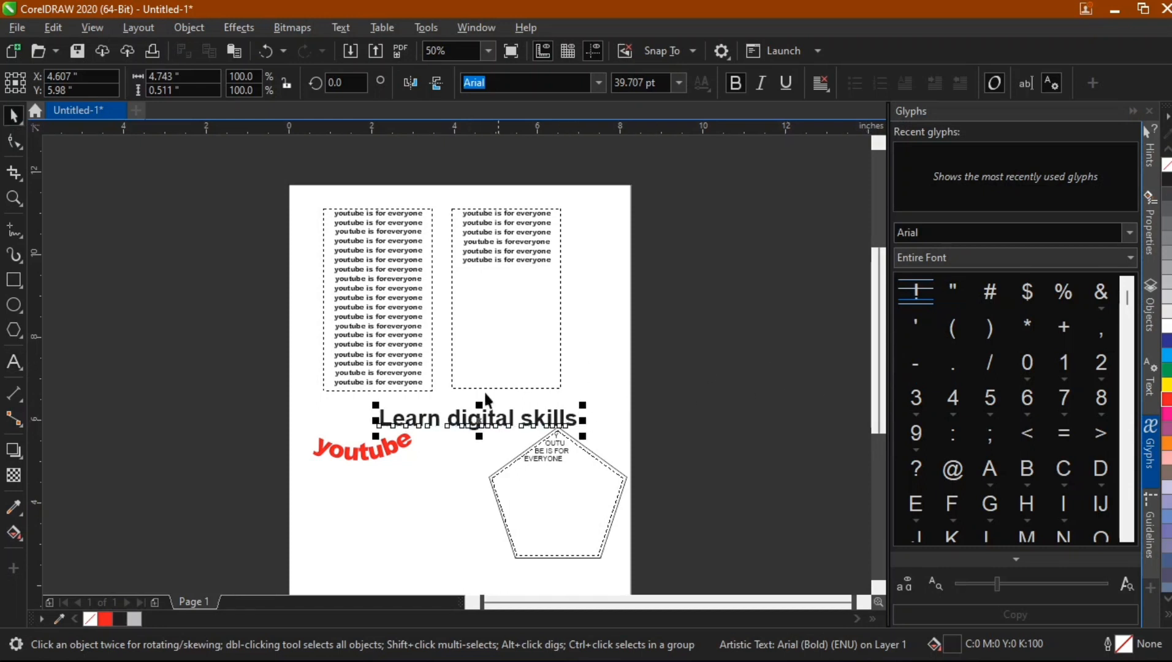
# Replace the "e" in "Learn" with the @ glyph from the Arial font
pyautogui.scroll(2, 473, 433)
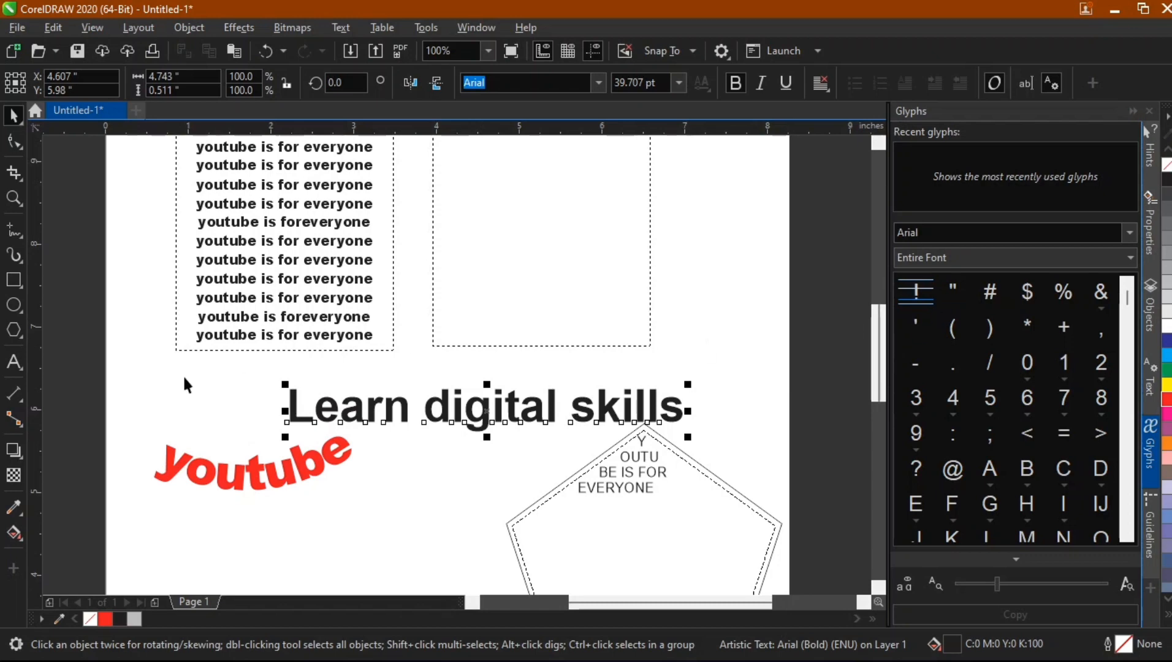
pyautogui.doubleClick(323, 405)
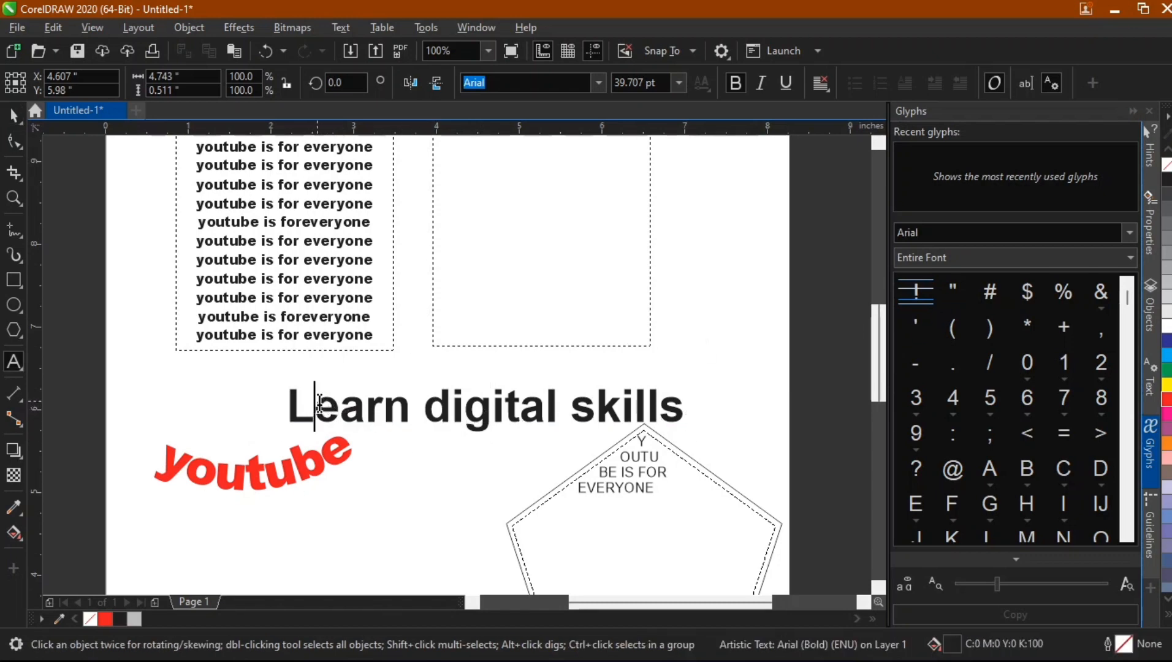
pyautogui.moveTo(315, 405); pyautogui.dragTo(340, 405)
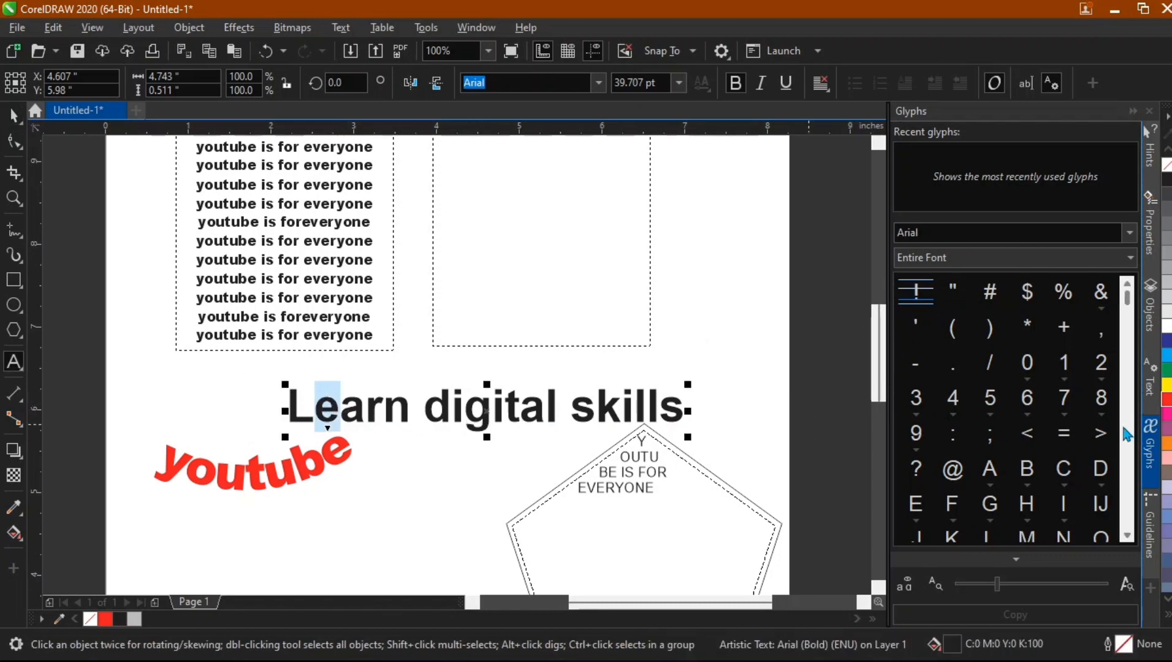
pyautogui.click(945, 483)
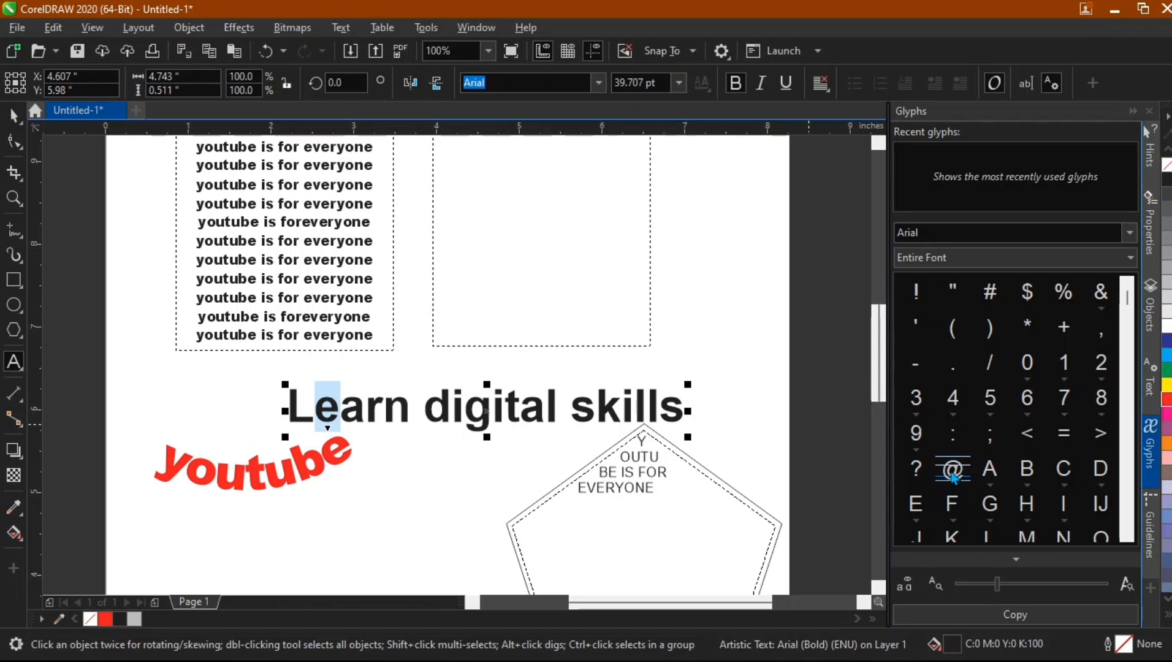
pyautogui.doubleClick(953, 478)
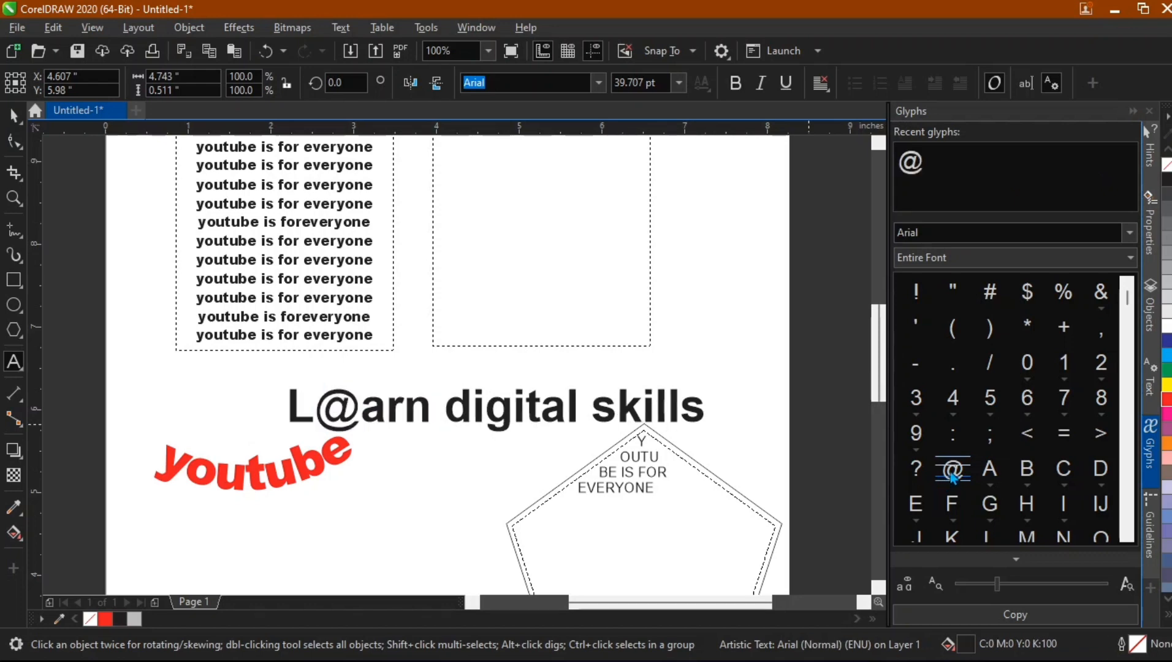
# Replace the "k" in "skills" with the ± glyph from the Arial font
pyautogui.click(617, 406)
pyautogui.moveTo(617, 406); pyautogui.dragTo(641, 407)
pyautogui.hotkey('ctrl', 'b')
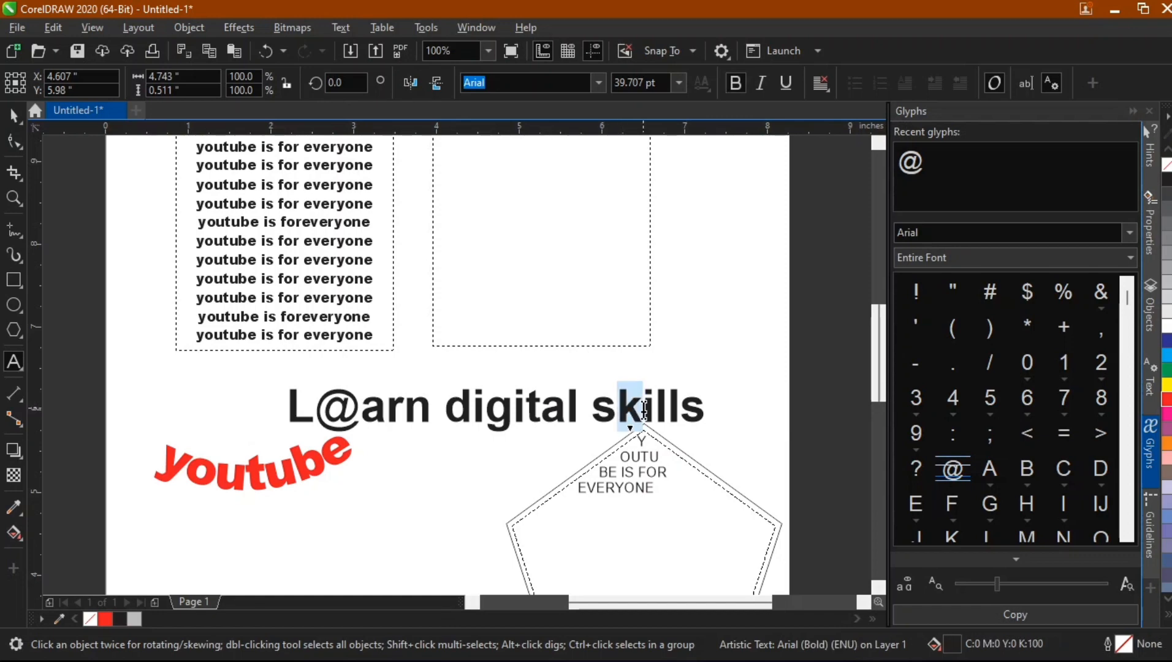
pyautogui.scroll(-7, 1016, 448)
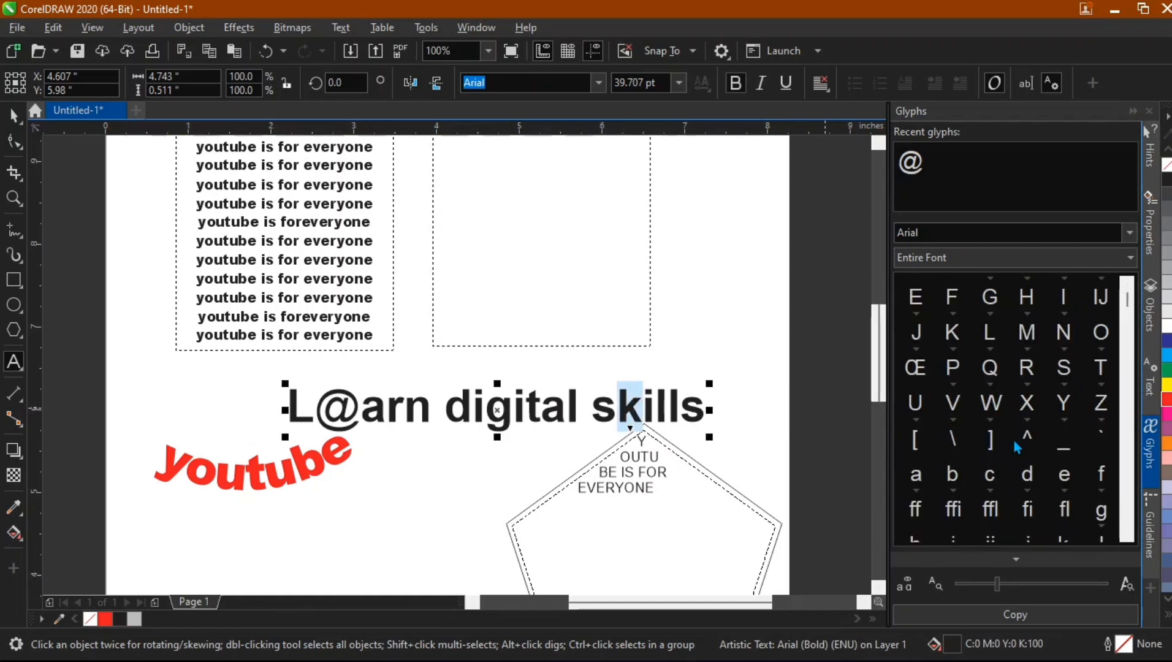
pyautogui.scroll(-5, 973, 437)
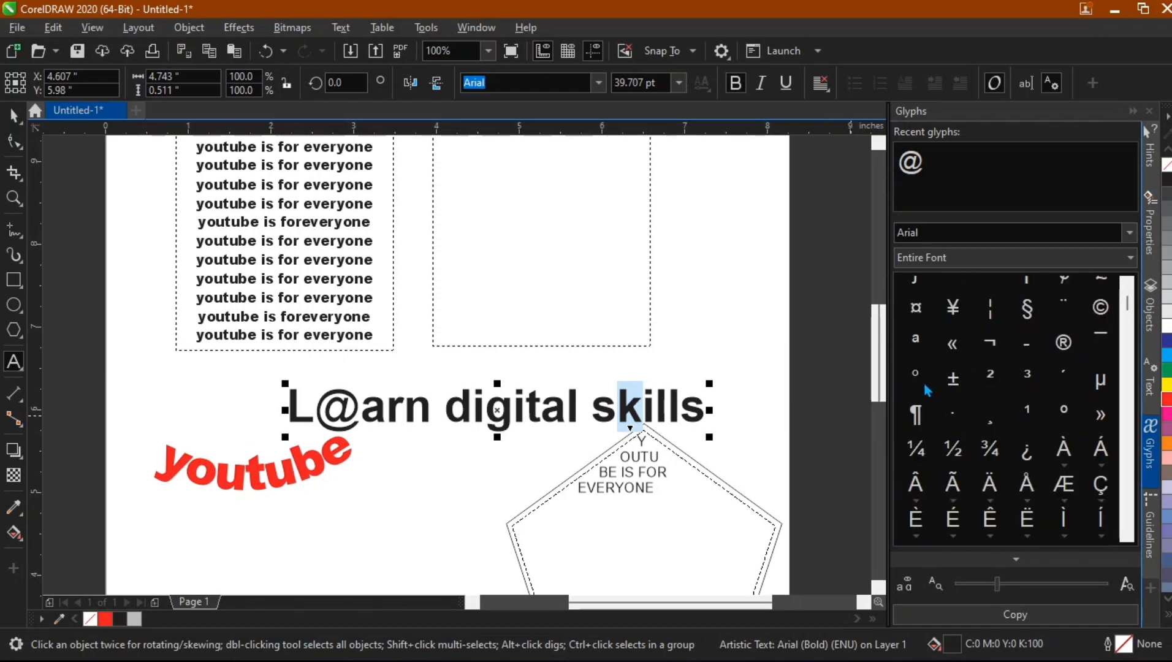
pyautogui.doubleClick(953, 381)
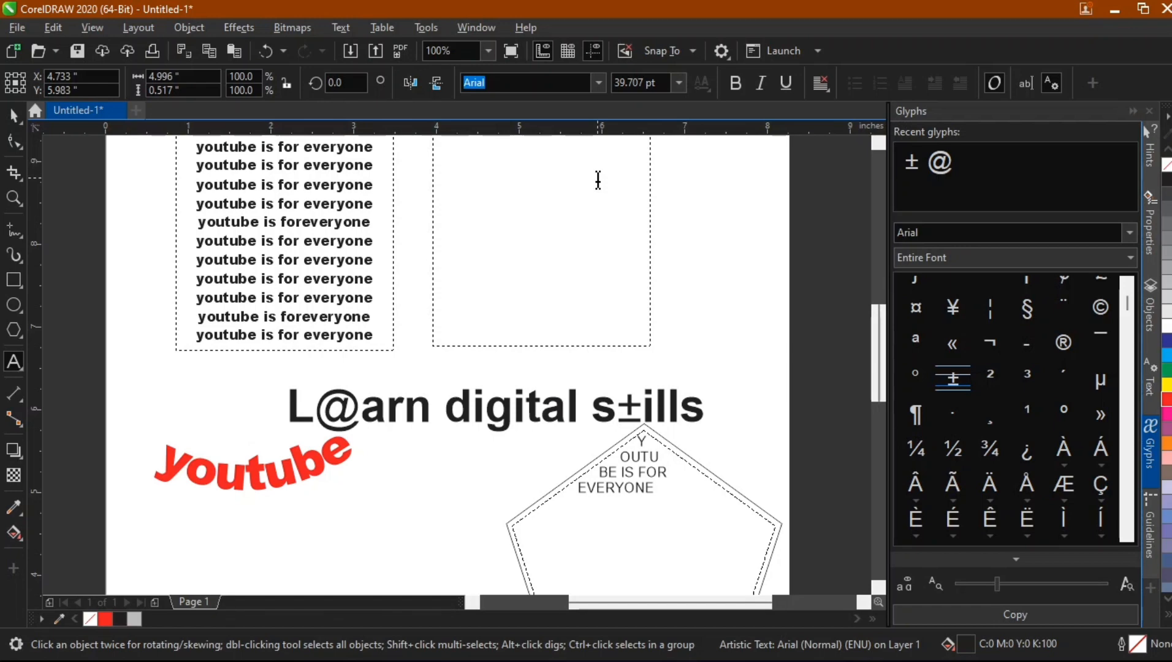
# Switch the glyph font to Webdings and browse its symbols
pyautogui.click(933, 234)
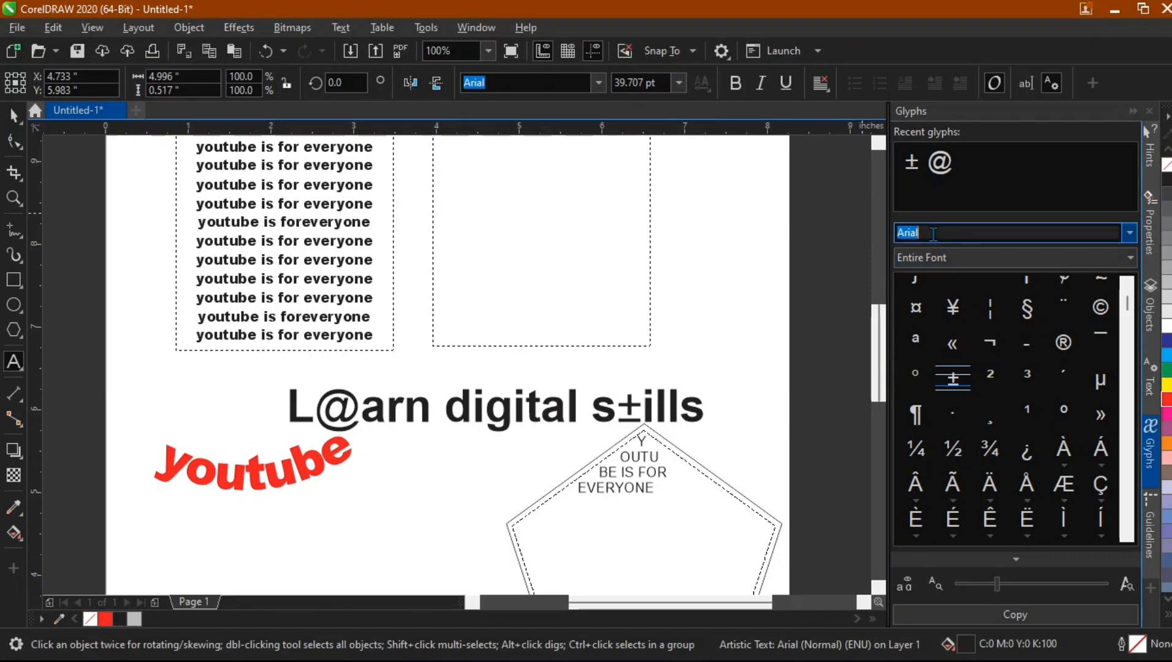
pyautogui.write('we')
pyautogui.press('Return')
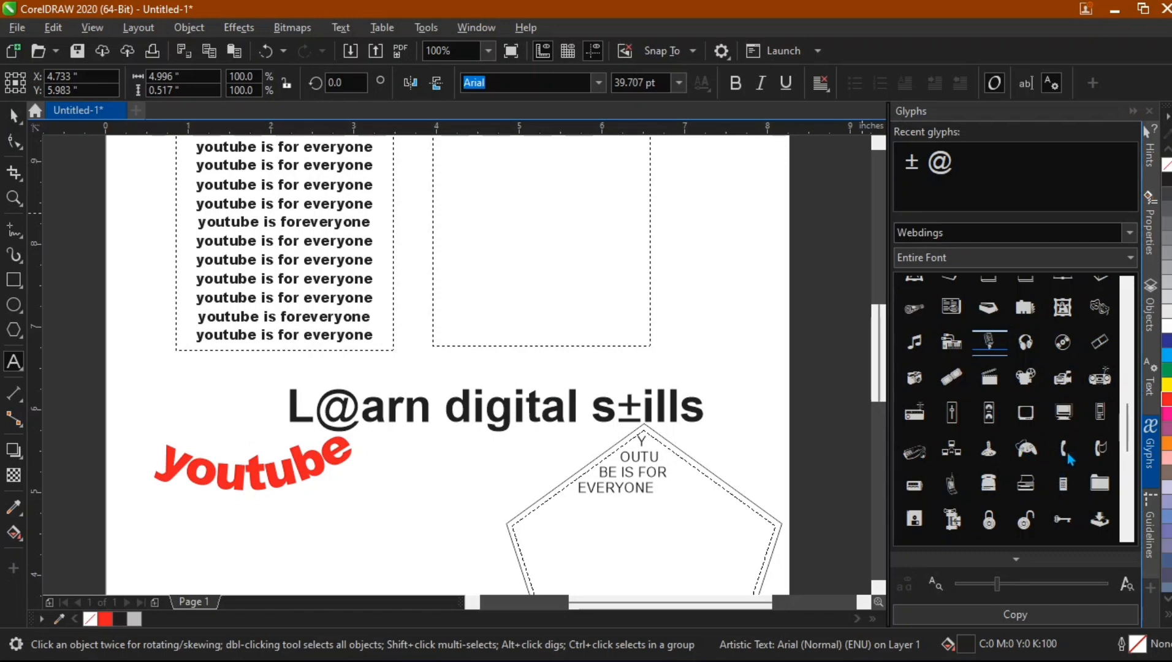
pyautogui.scroll(5, 1033, 405)
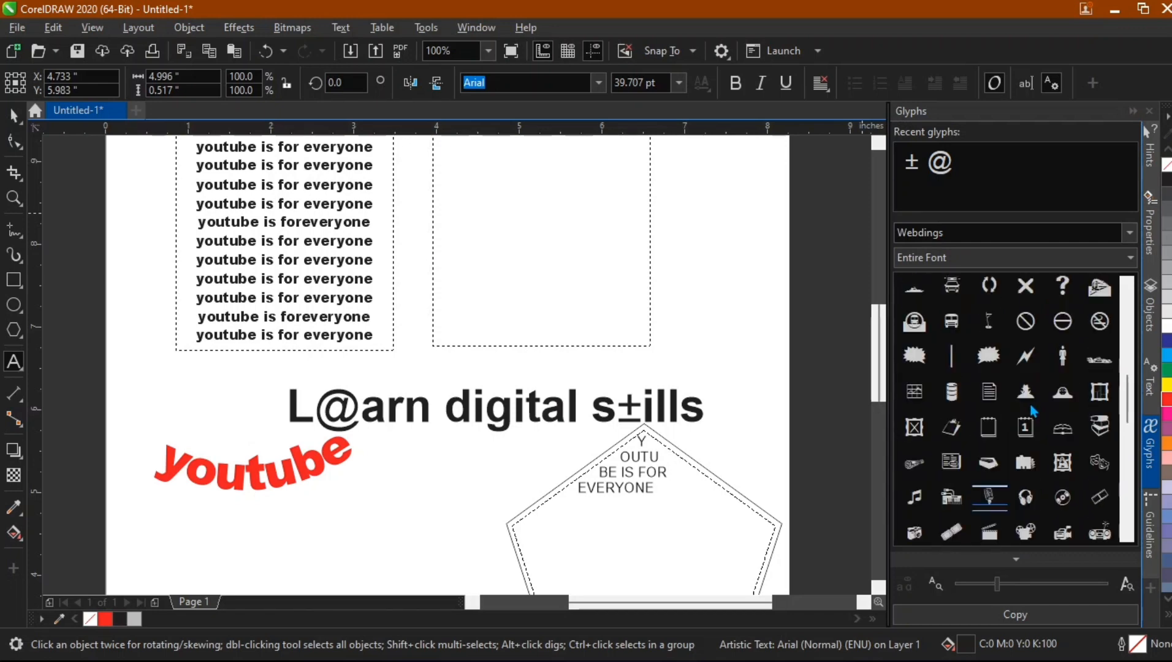
# Replace the "a" in "digital" with the solid speech-bubble glyph from the Webdings font
pyautogui.scroll(3, 1025, 407)
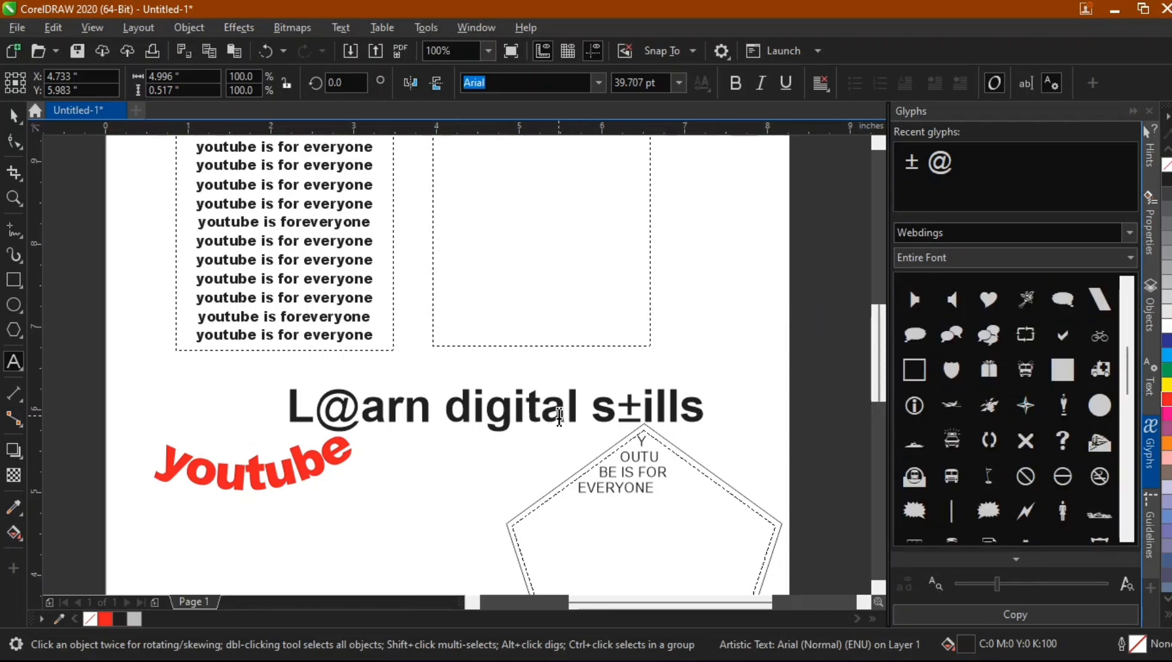
pyautogui.click(565, 408)
pyautogui.moveTo(565, 408); pyautogui.dragTo(542, 408)
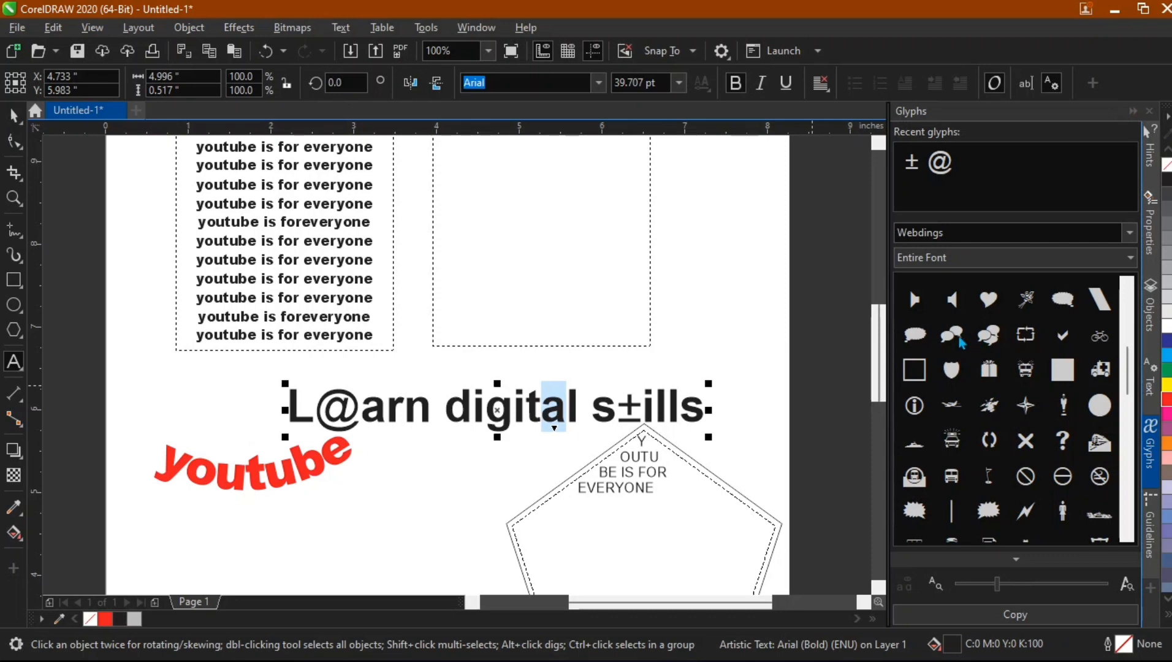
pyautogui.doubleClick(916, 336)
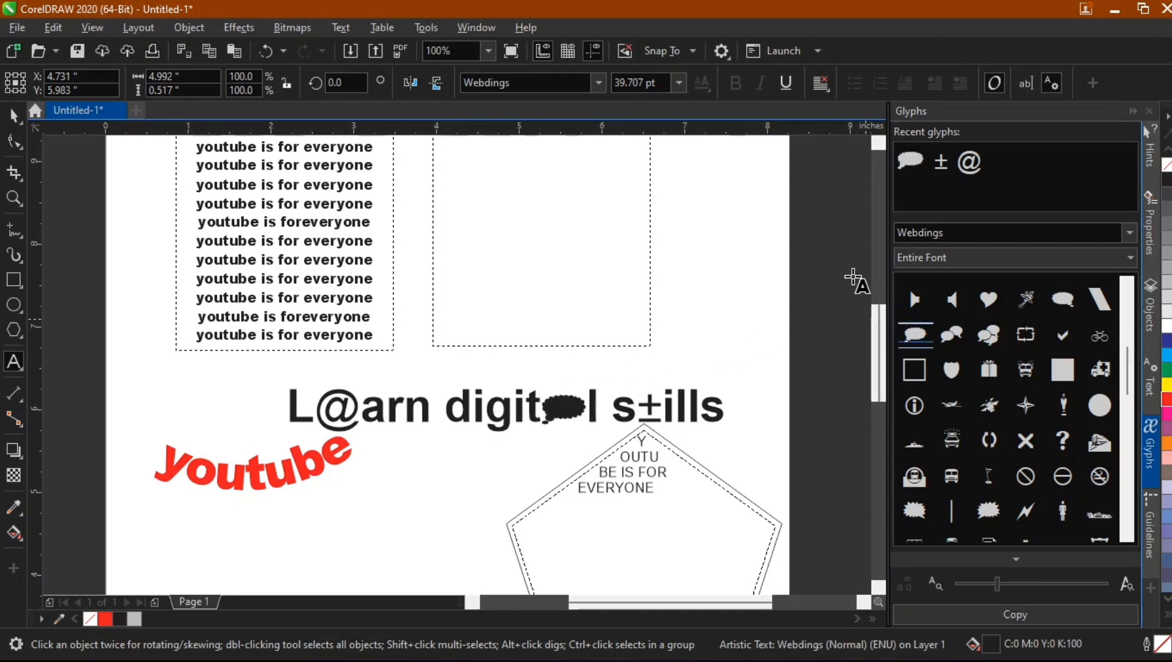
# Place the Webdings speaker and shield glyphs as separate objects beside the empty text frame, with the shield about 1.02 by 1.06 in below the speaker
pyautogui.click(936, 300)
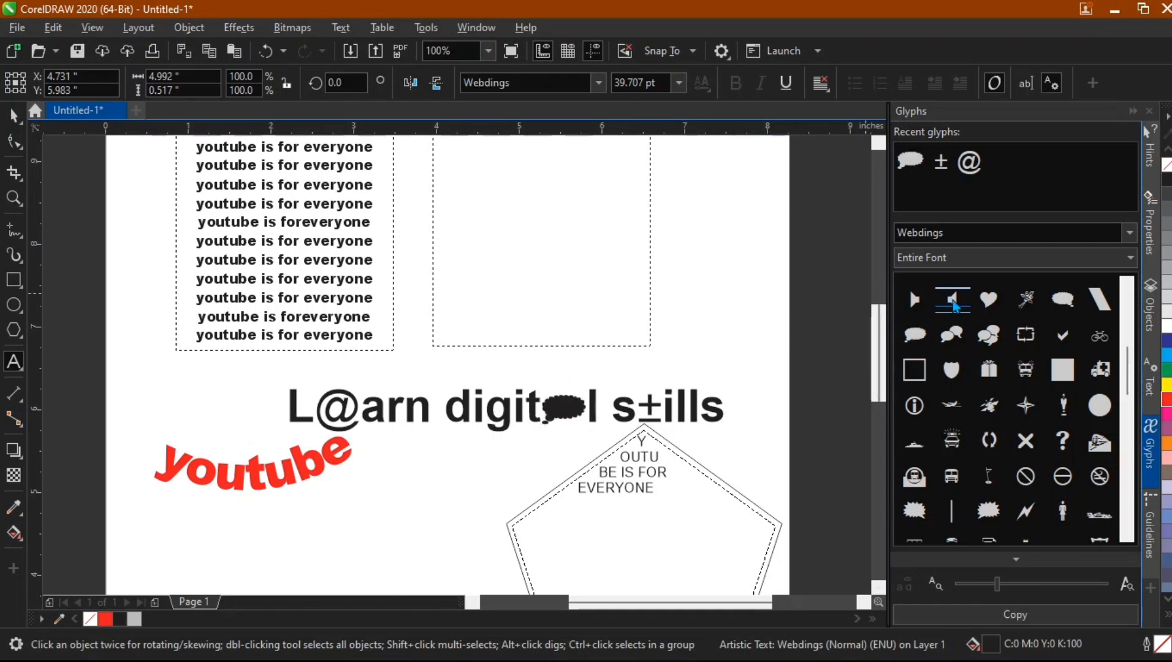
pyautogui.click(702, 267)
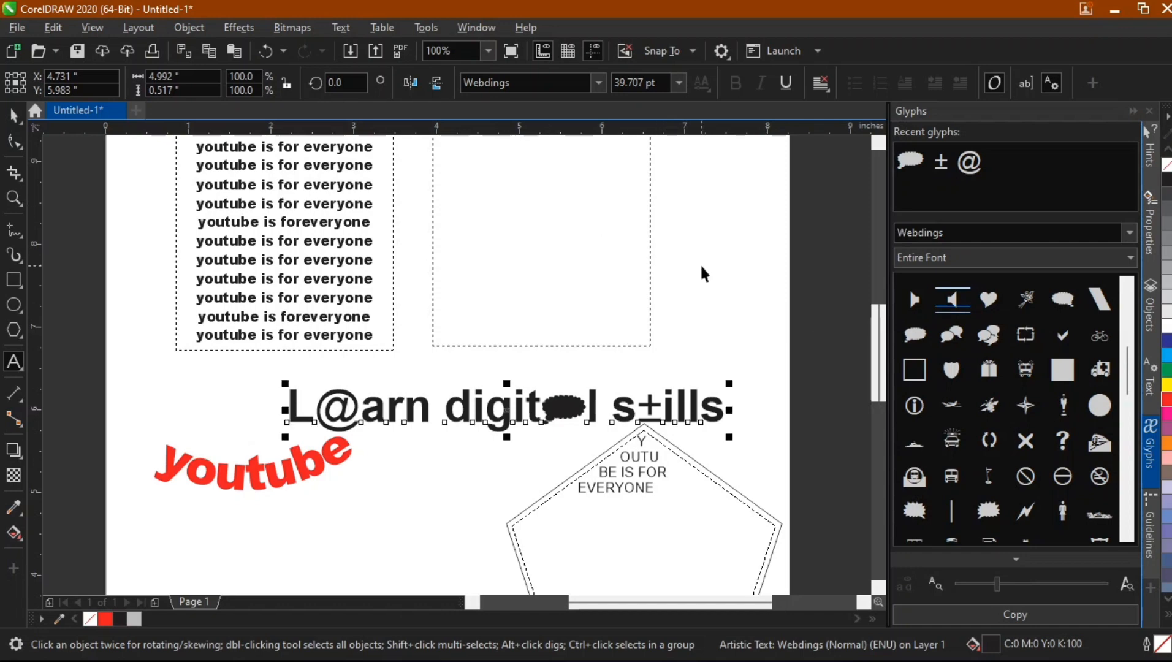
pyautogui.click(955, 371)
pyautogui.moveTo(957, 375); pyautogui.dragTo(791, 352)
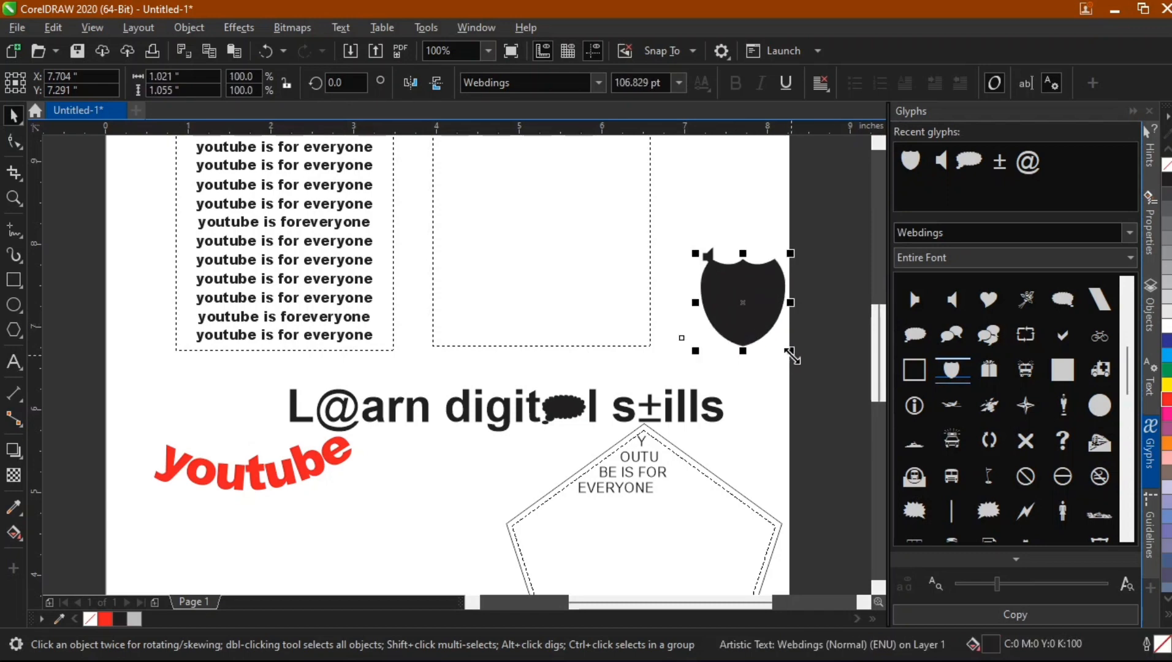
pyautogui.moveTo(744, 302); pyautogui.dragTo(742, 329)
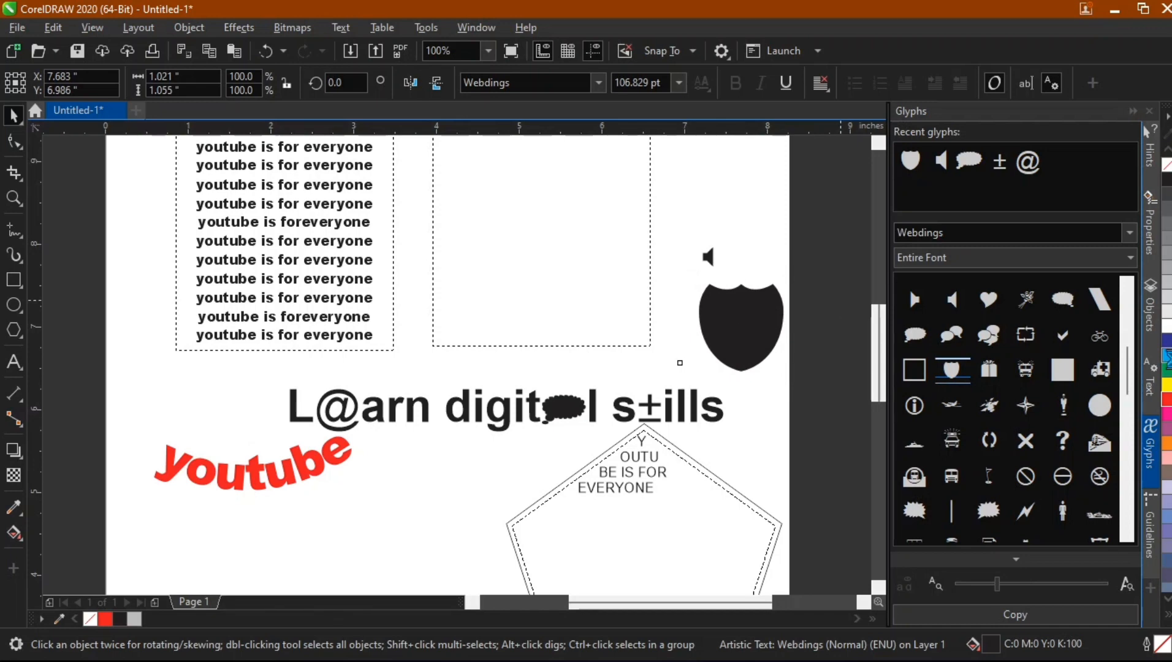
# Fill the shield glyph with cyan (C:100 M:0 Y:0 K:0)
pyautogui.click(1166, 356)
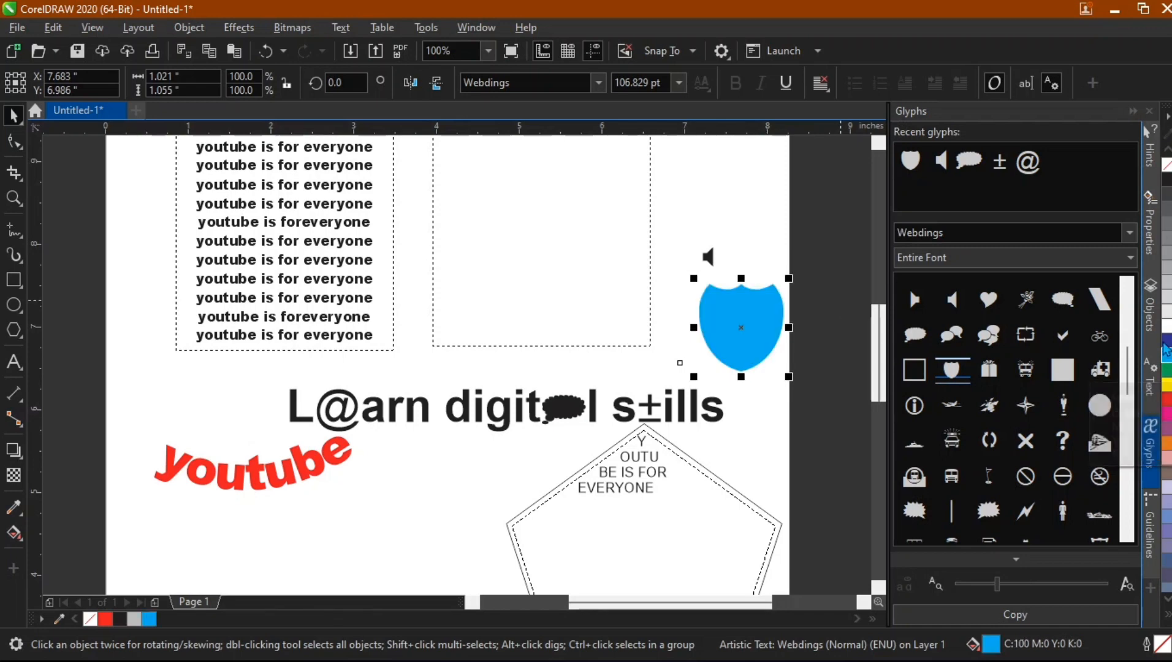
pyautogui.click(1158, 179)
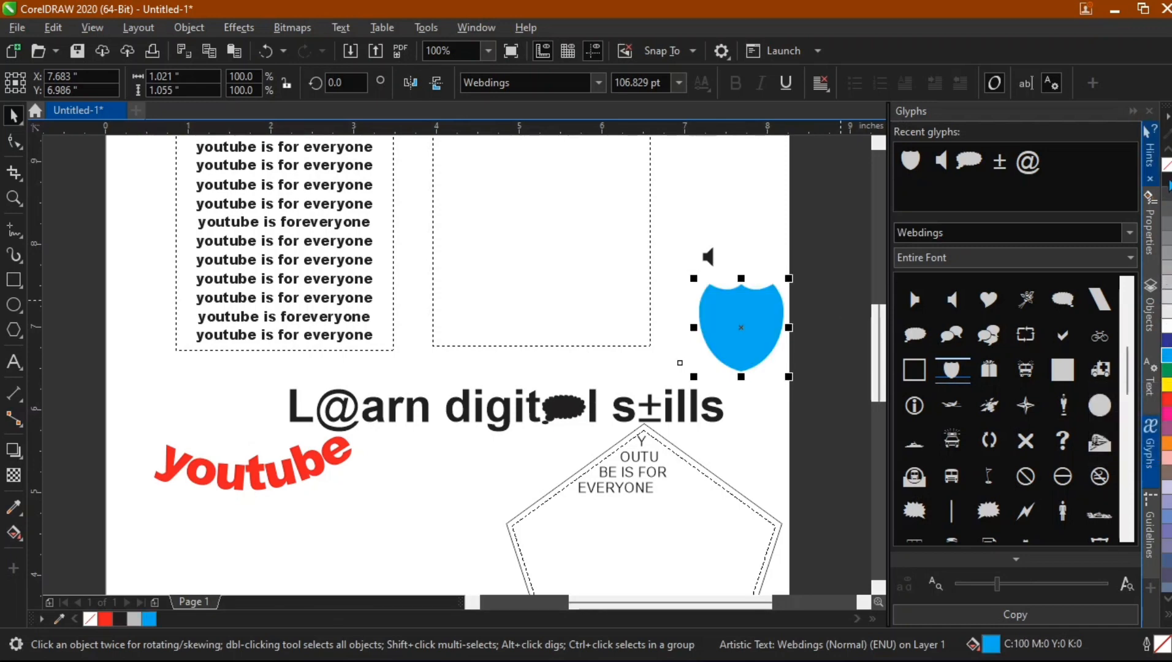
pyautogui.click(1167, 180)
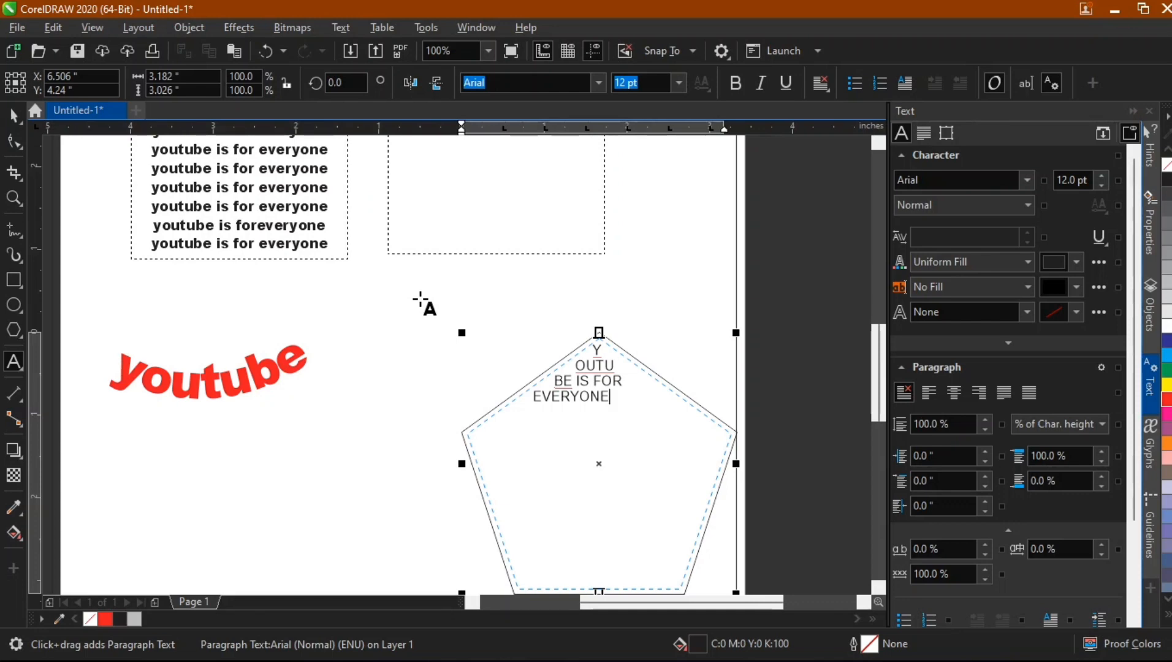
pyautogui.scroll(-3, 437, 325)
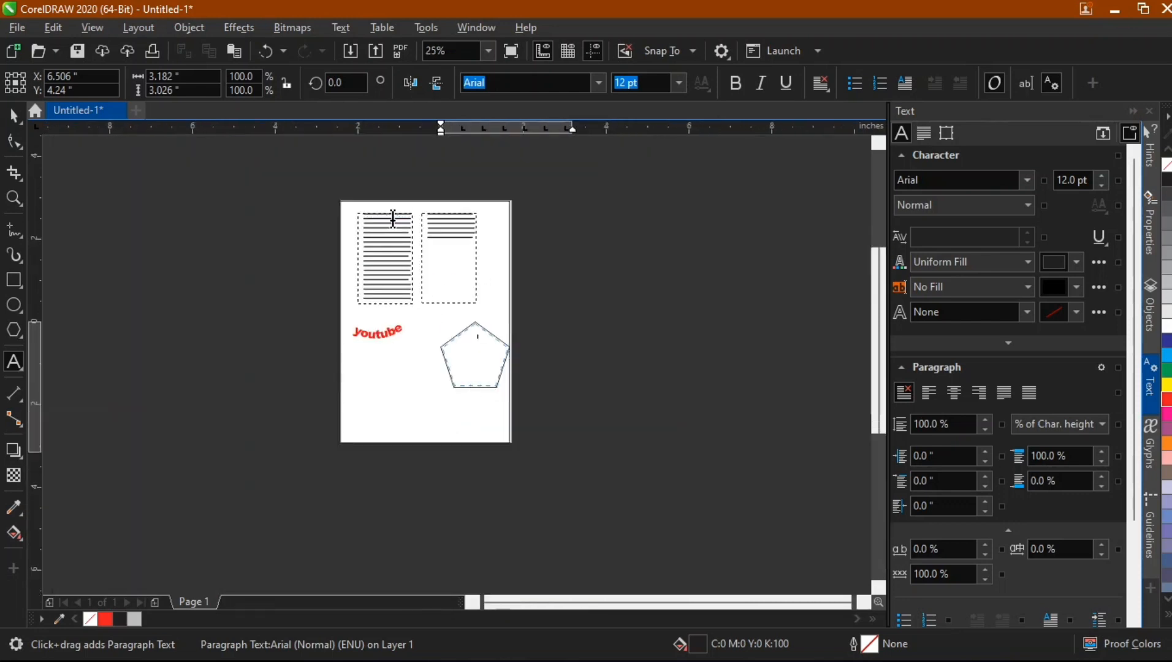
pyautogui.scroll(1, 392, 218)
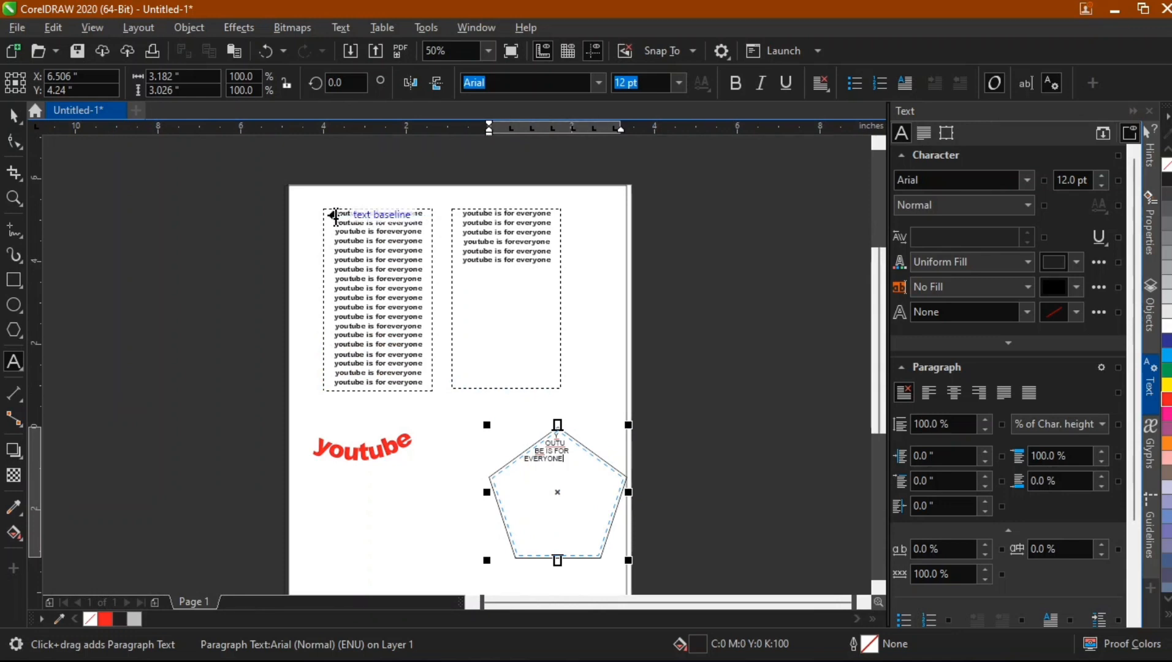